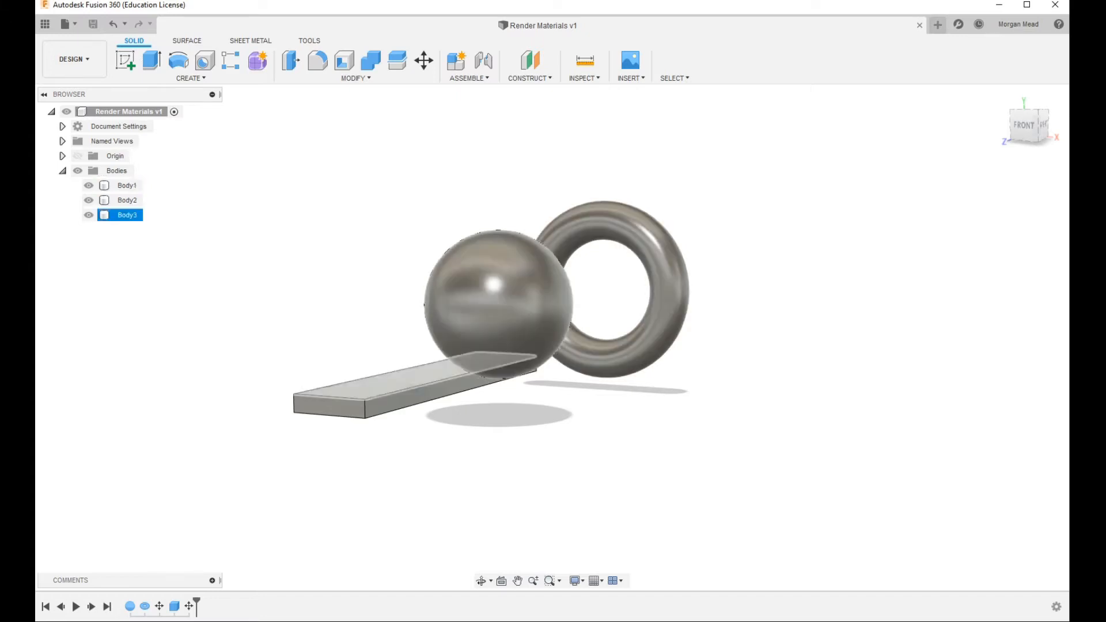
- Switch the design with the sphere, torus and flat bar to the Render workspace
mouse_move(519, 299)
middle_mouse_down("shift")
mouse_move(587, 328)
mouse_move(513, 296)
middle_mouse_up("shift")
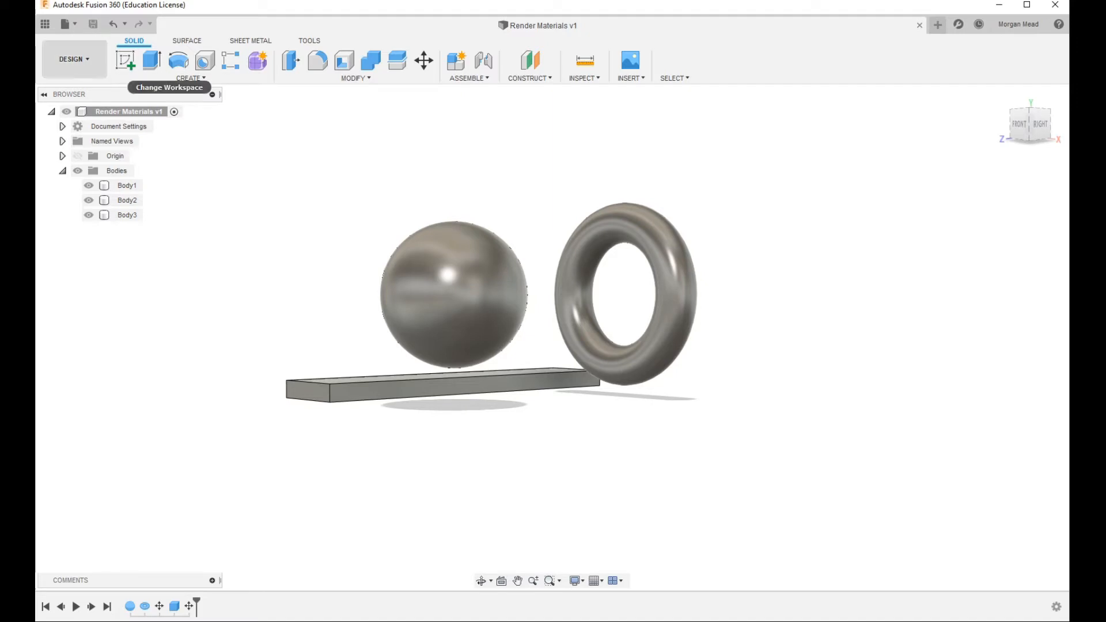
left_click(73, 59)
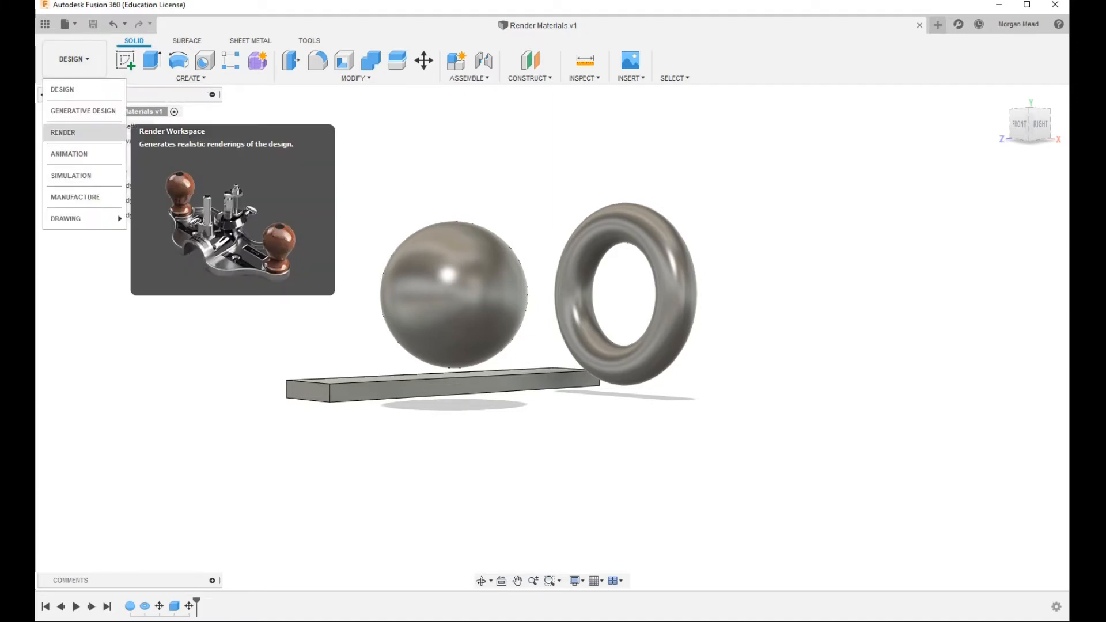
left_click(75, 132)
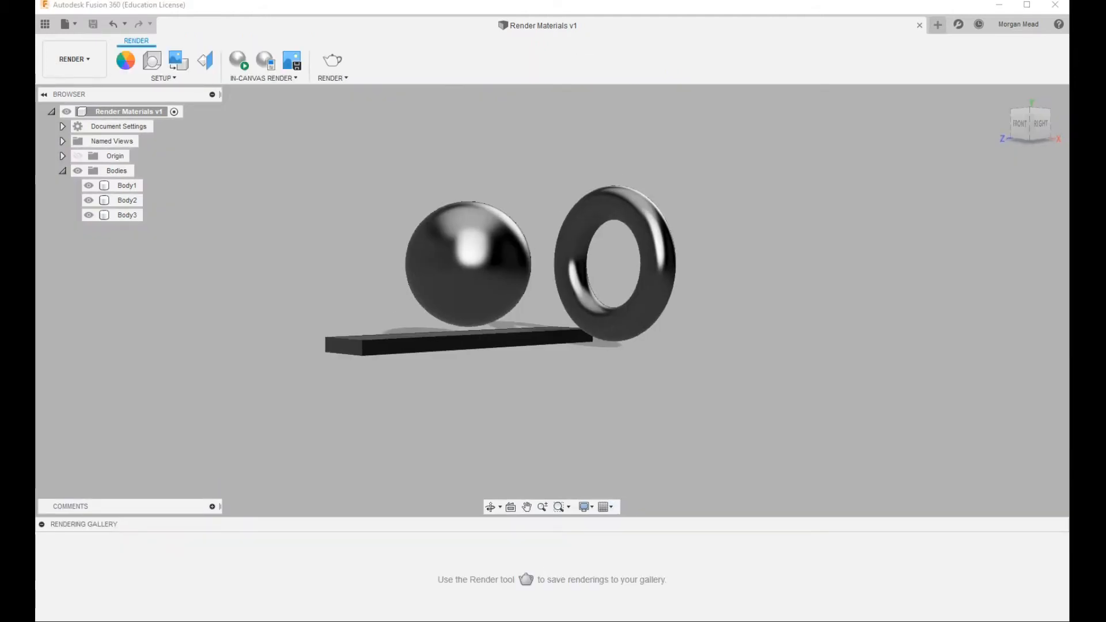
mouse_move(524, 201)
middle_mouse_down("shift")
mouse_move(524, 266)
mouse_move(622, 236)
mouse_move(547, 225)
mouse_move(513, 195)
mouse_move(524, 198)
middle_mouse_up("shift")
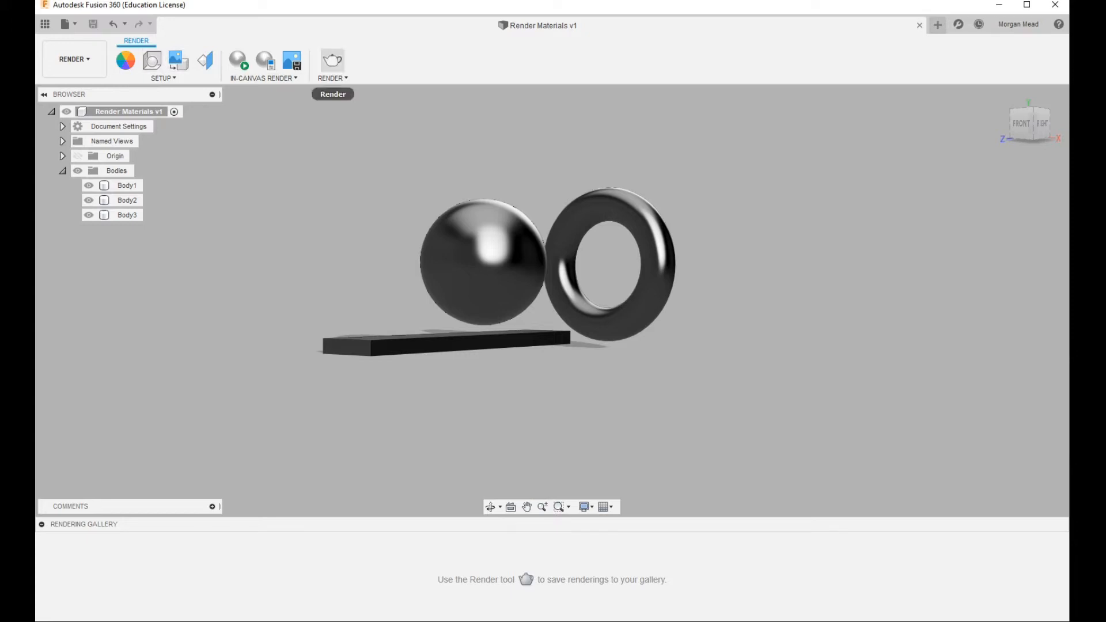
middle_click_drag(518, 259, 528, 304, "shift")
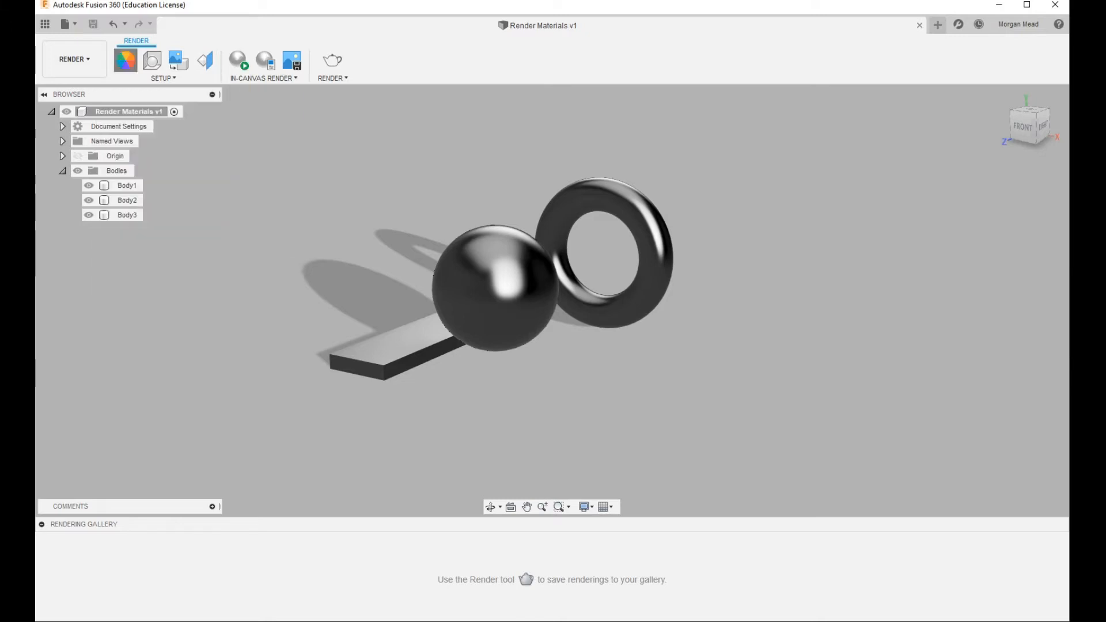
- Open the Appearance settings and move the dialog clear of the model
left_click(125, 60)
left_click(127, 200)
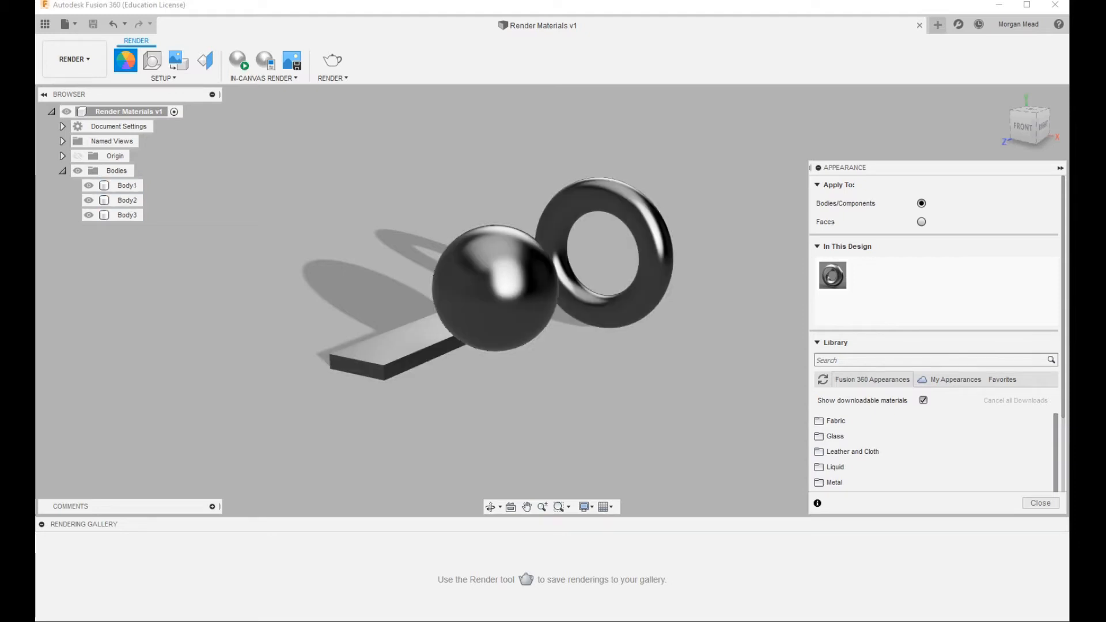
left_click_drag(864, 167, 829, 48)
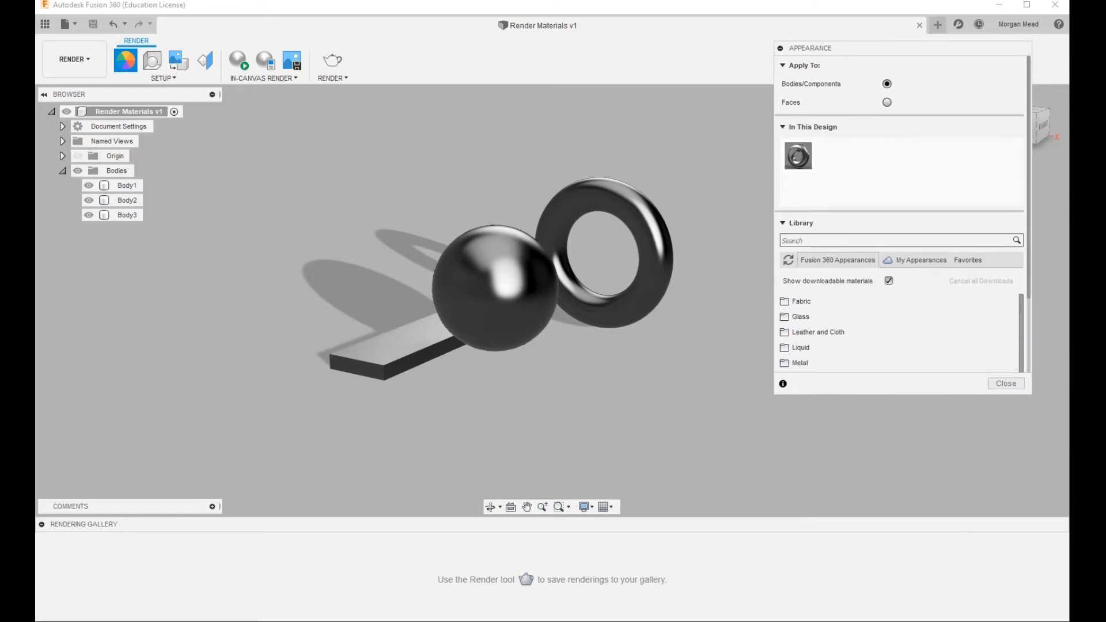
mouse_move(1029, 277)
left_mouse_down()
mouse_move(1028, 348)
mouse_move(1028, 277)
left_mouse_up()
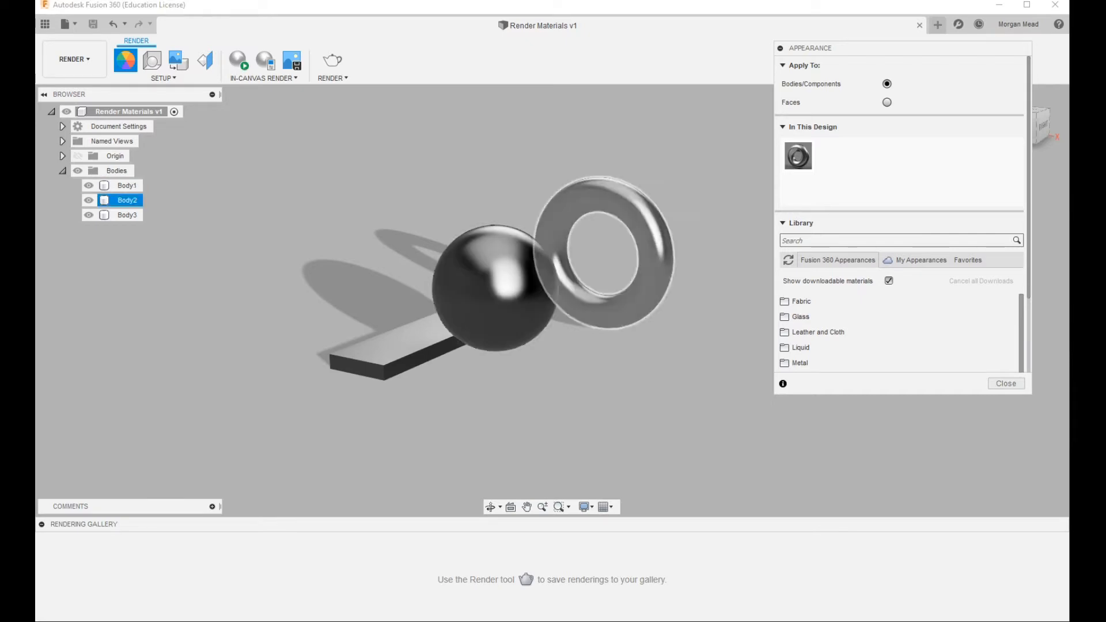
- Search the appearance library for "blue" and download the Powder Coat - Rough (Blue) material
left_click(901, 240)
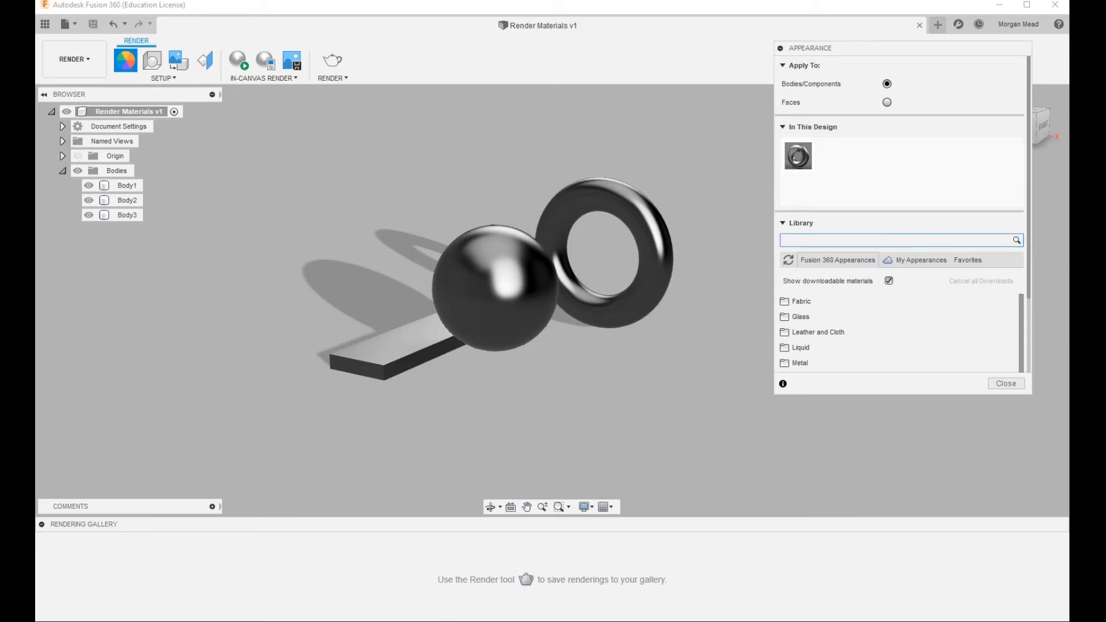
type("blue")
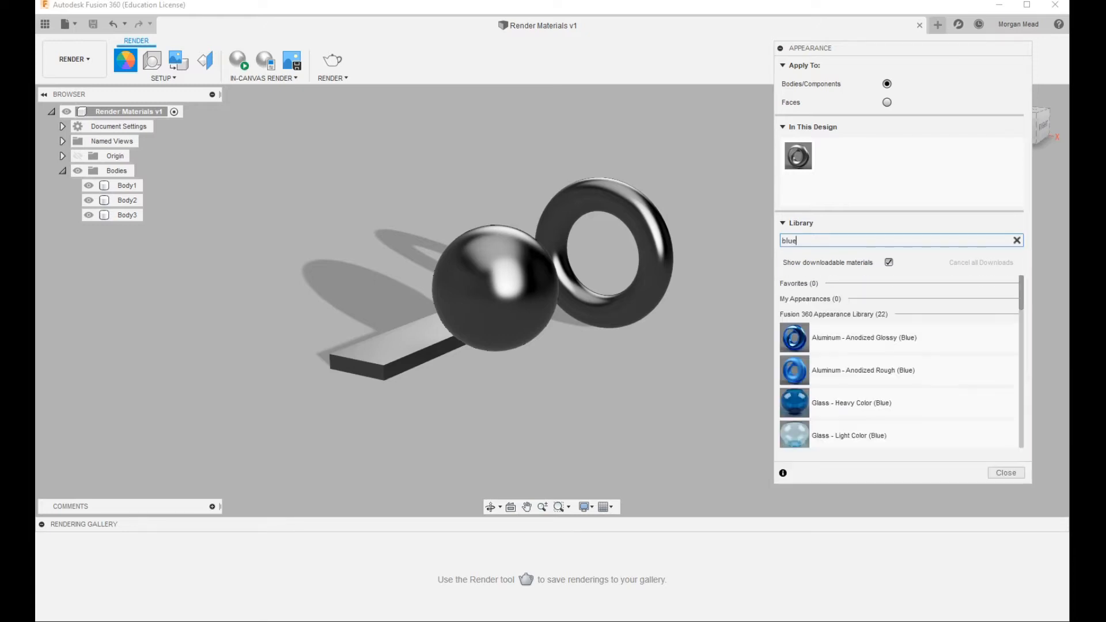
scroll(899, 363, "down", 6)
scroll(898, 363, "down", 5)
scroll(898, 363, "down", 2)
scroll(898, 363, "down", 1)
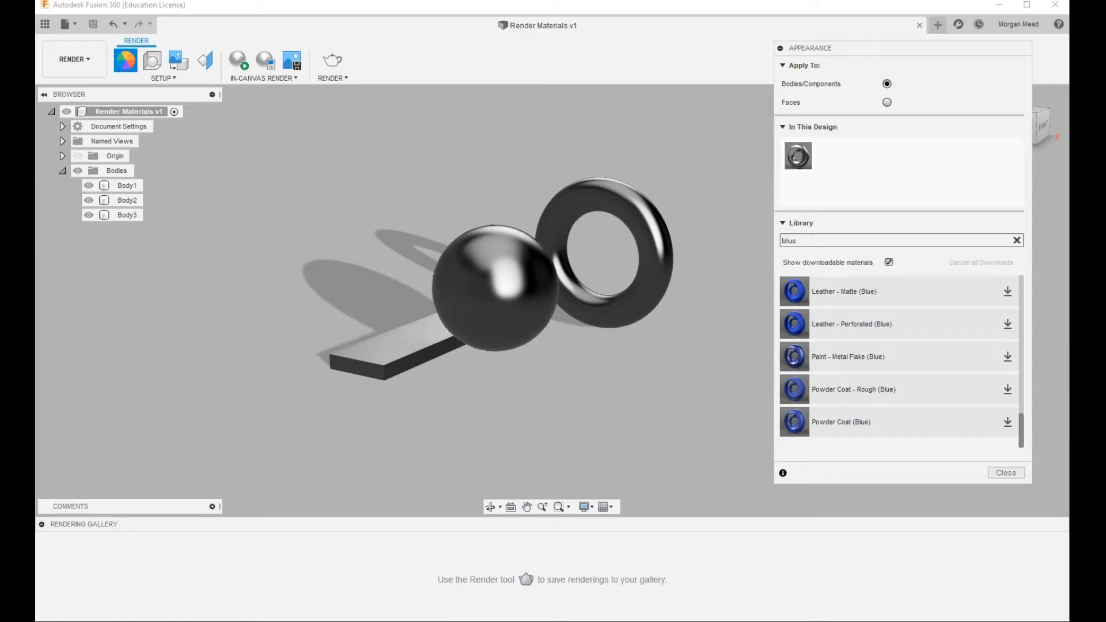
scroll(898, 357, "up", 5)
scroll(898, 322, "up", 1)
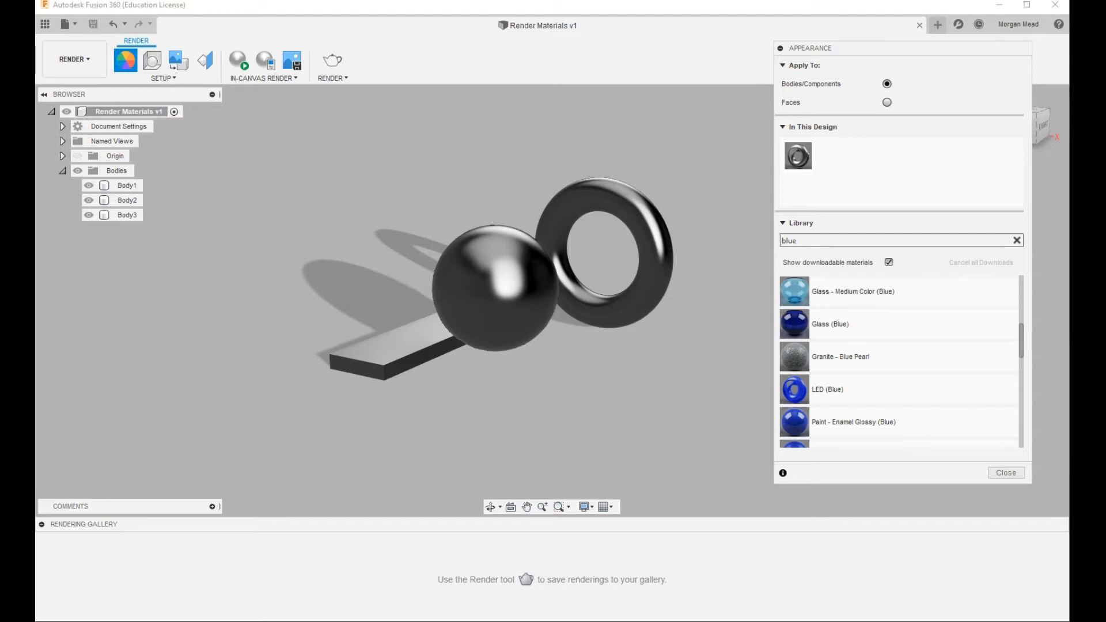
scroll(898, 357, "down", 4)
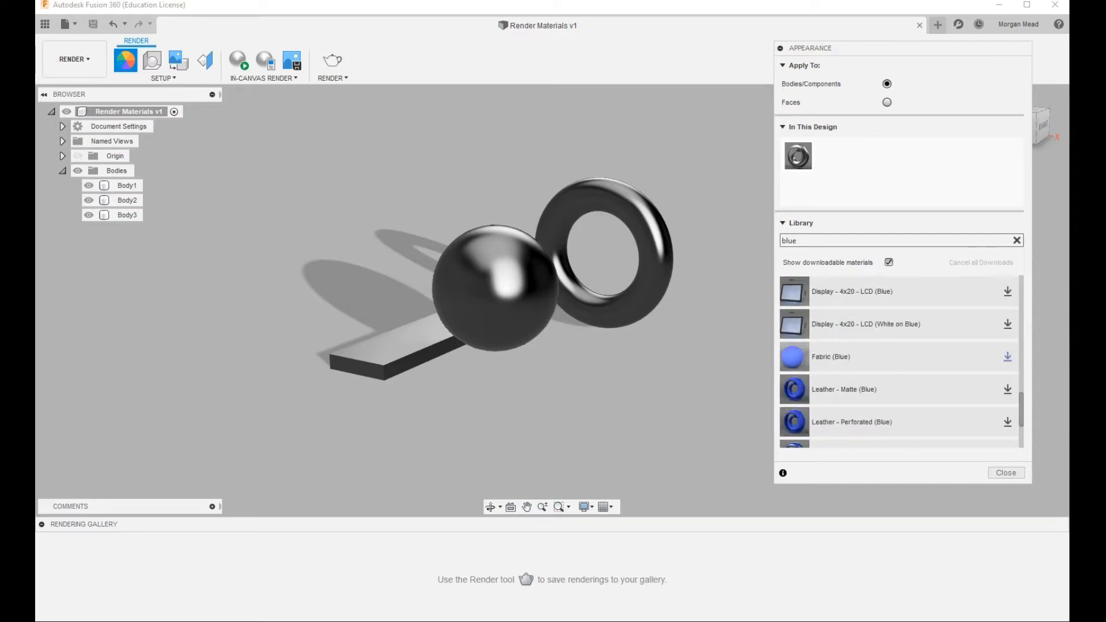
scroll(899, 357, "down", 3)
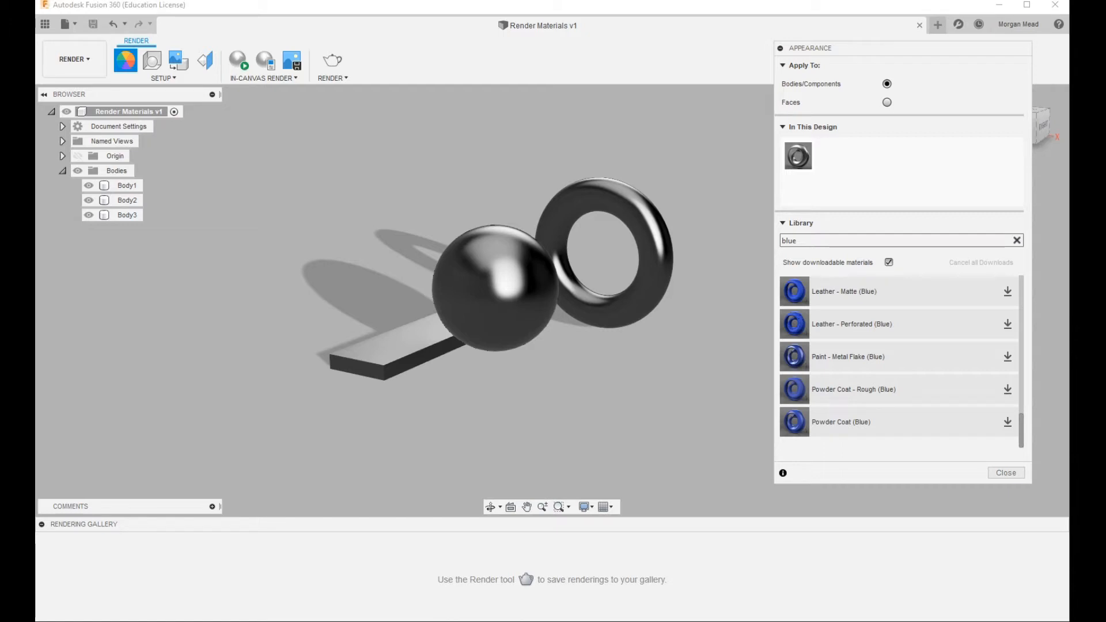
left_click(1007, 389)
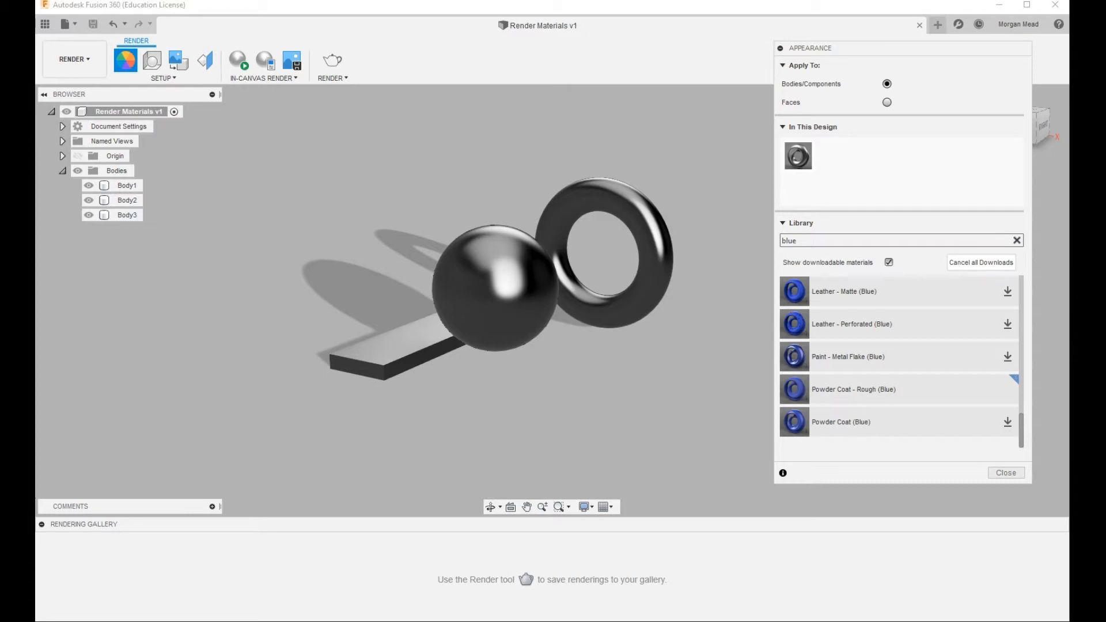
- Apply the Powder Coat - Rough (Blue) appearance to the sphere and inspect its surface texture up close
left_click(876, 390)
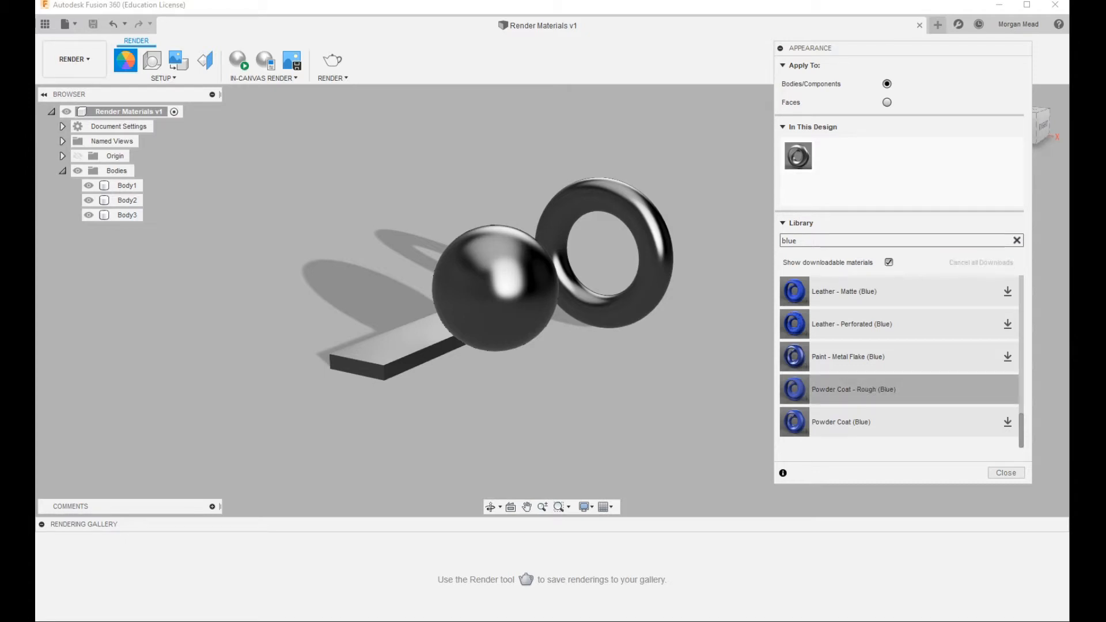
left_click_drag(876, 390, 496, 288)
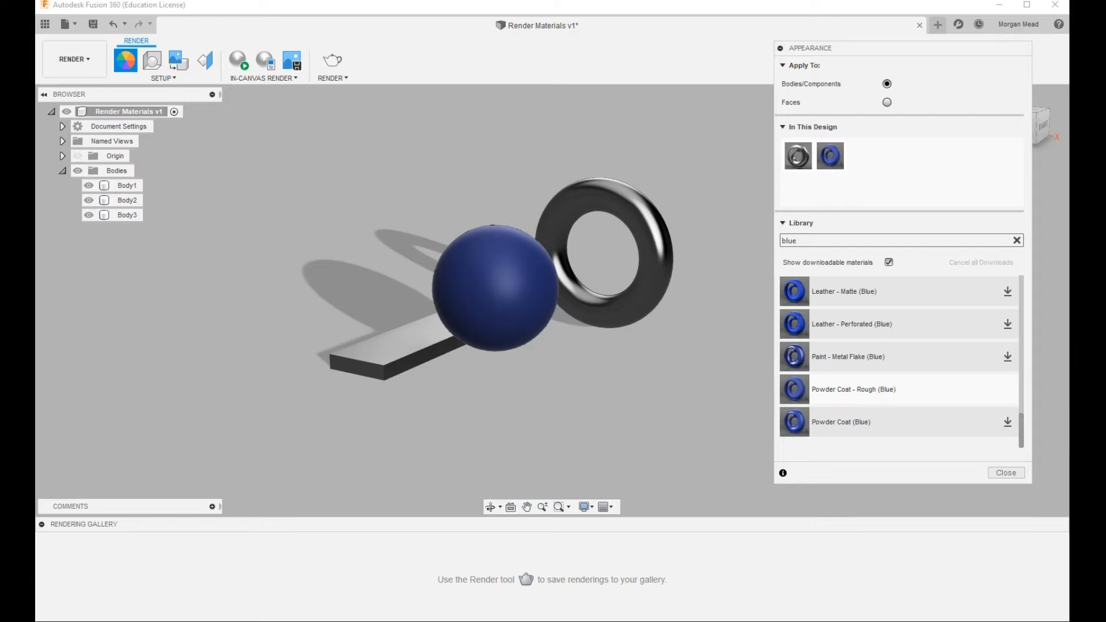
left_click(495, 288)
key("Escape")
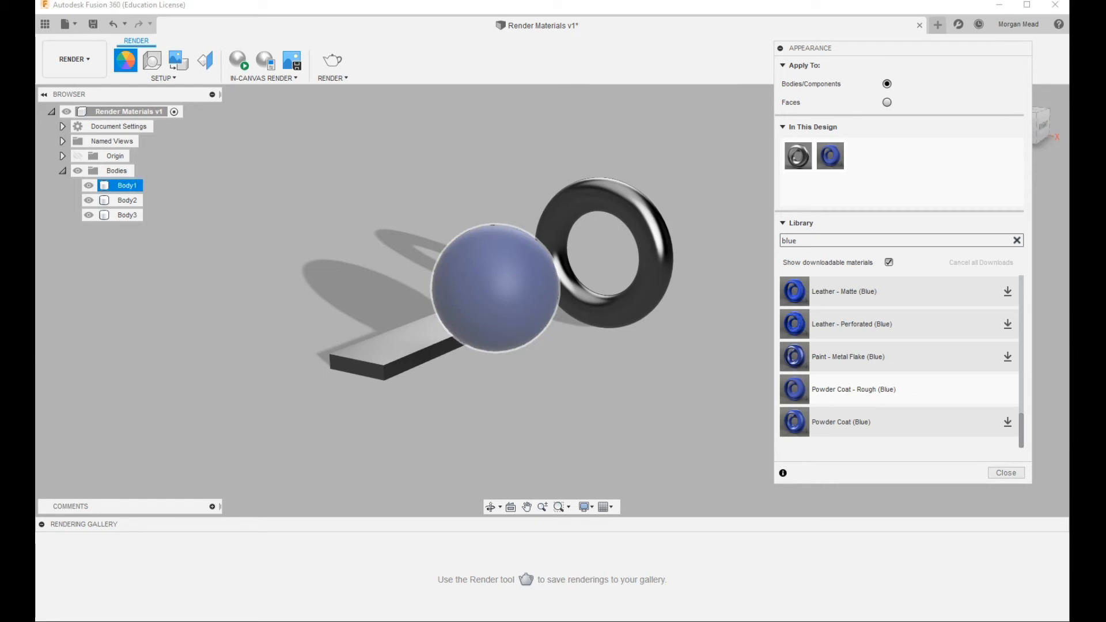
scroll(519, 305, "up", 5)
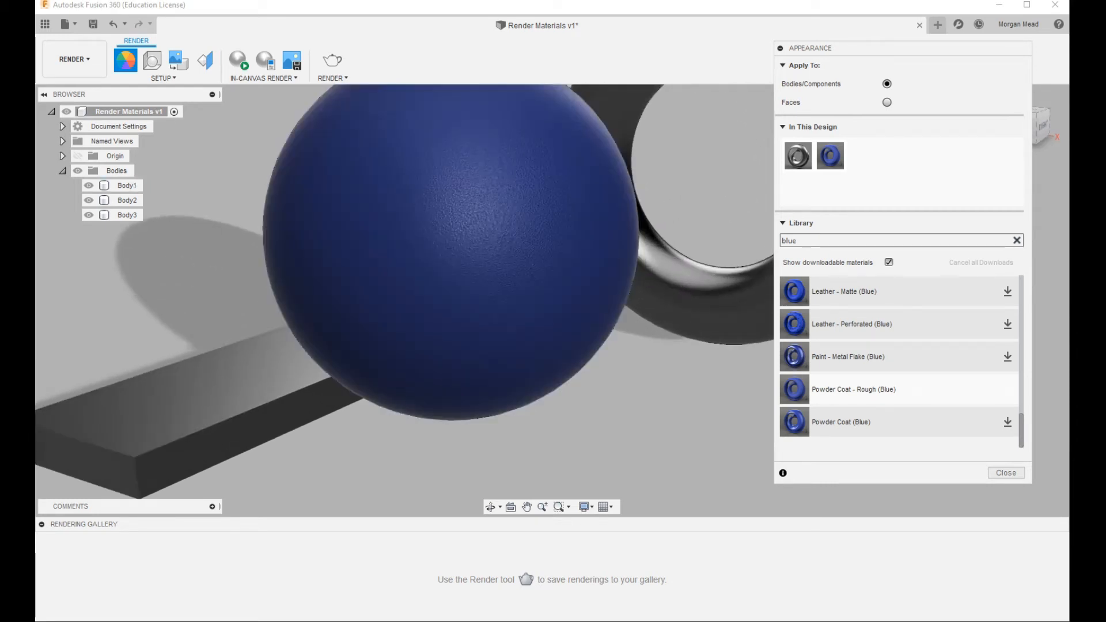
middle_click_drag(519, 230, 471, 283)
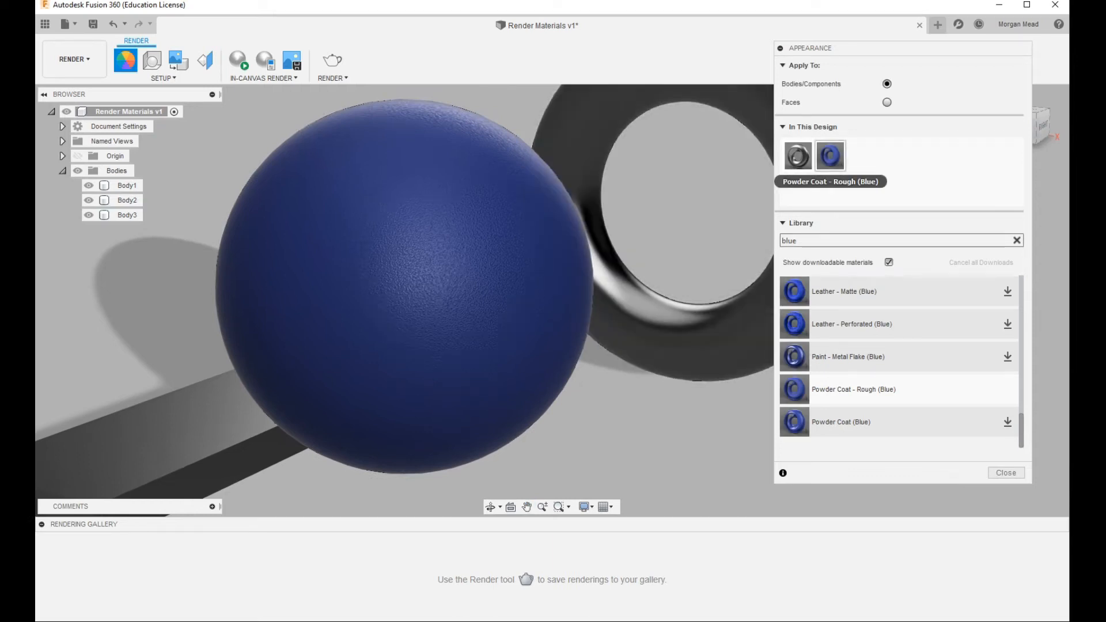
- Search the appearance library for "alum" and look through the available aluminum finishes
left_click_drag(781, 241, 797, 241)
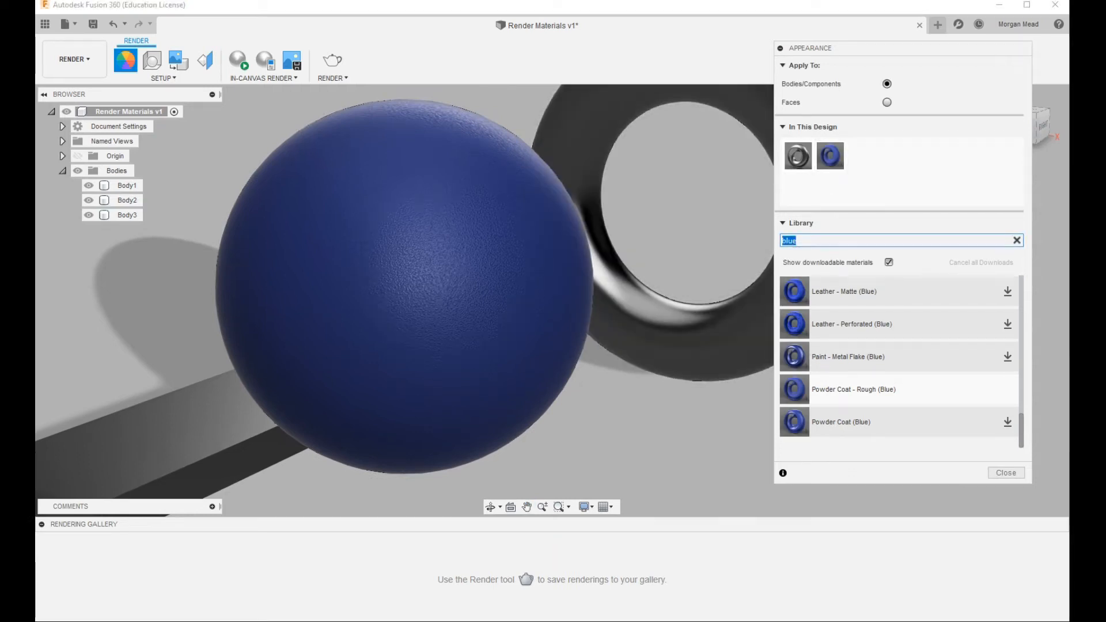
type("alum")
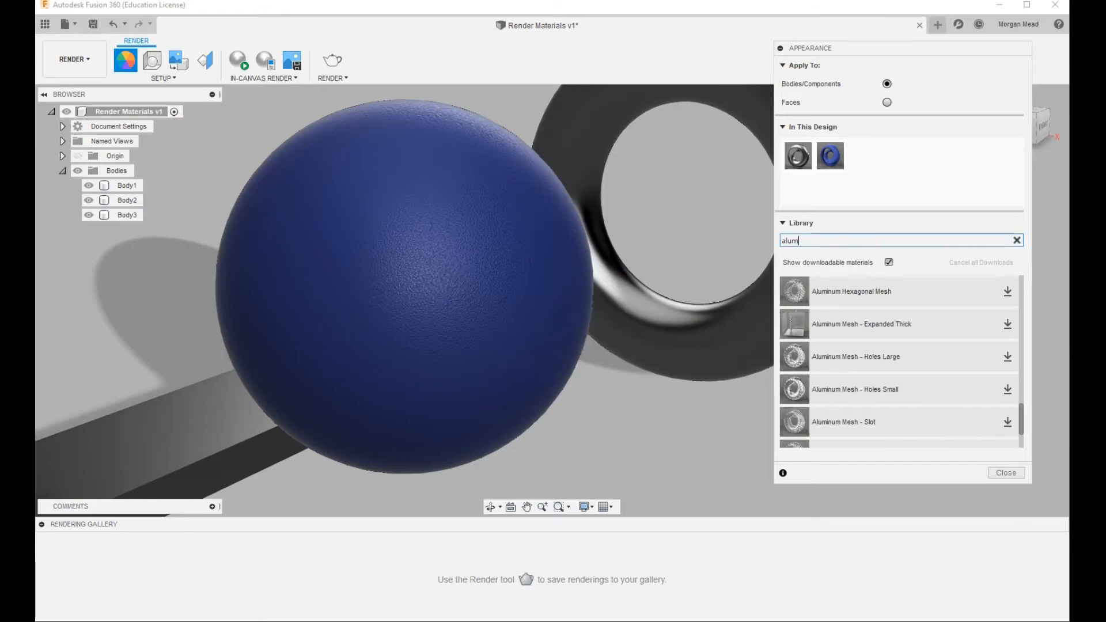
scroll(899, 362, "down", 3)
scroll(903, 363, "down", 3)
scroll(898, 422, "down", 1)
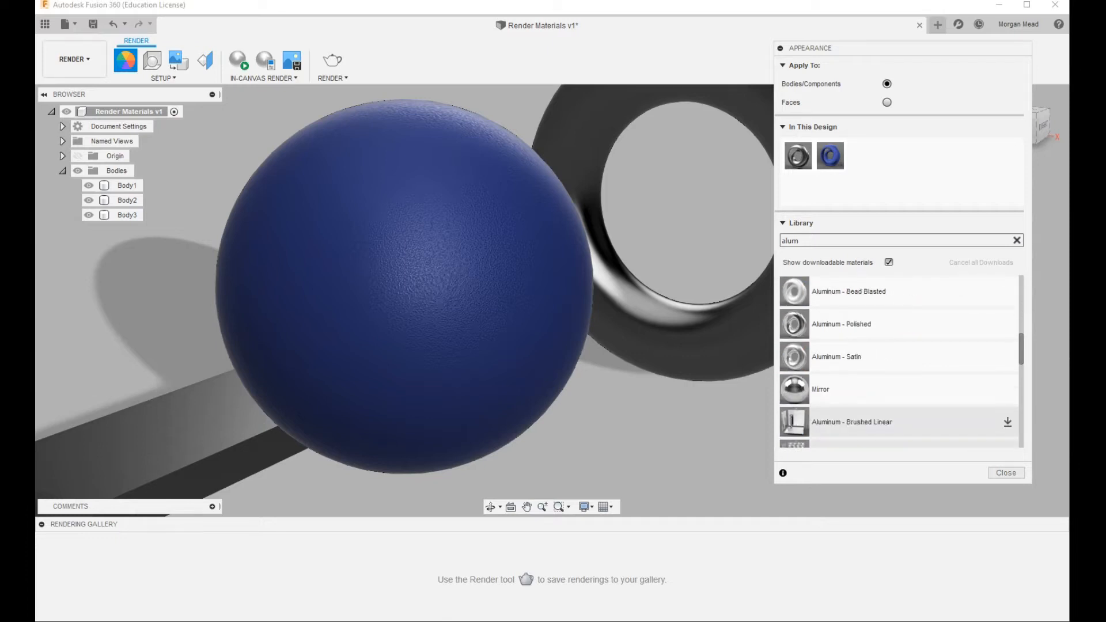
scroll(899, 421, "down", 1)
scroll(899, 362, "down", 2)
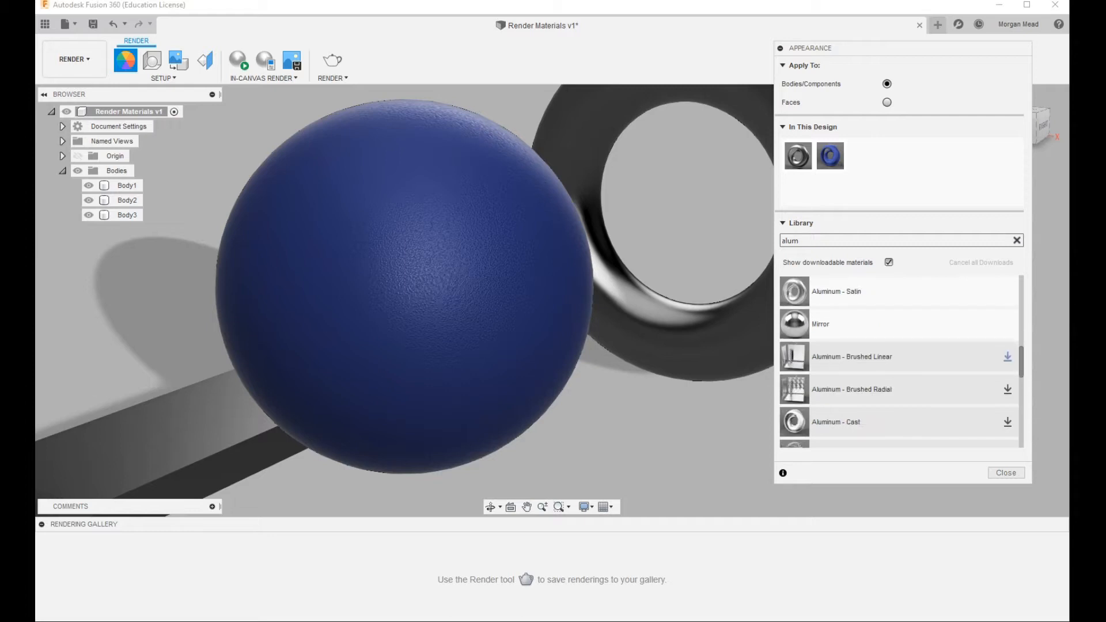
scroll(899, 363, "down", 2)
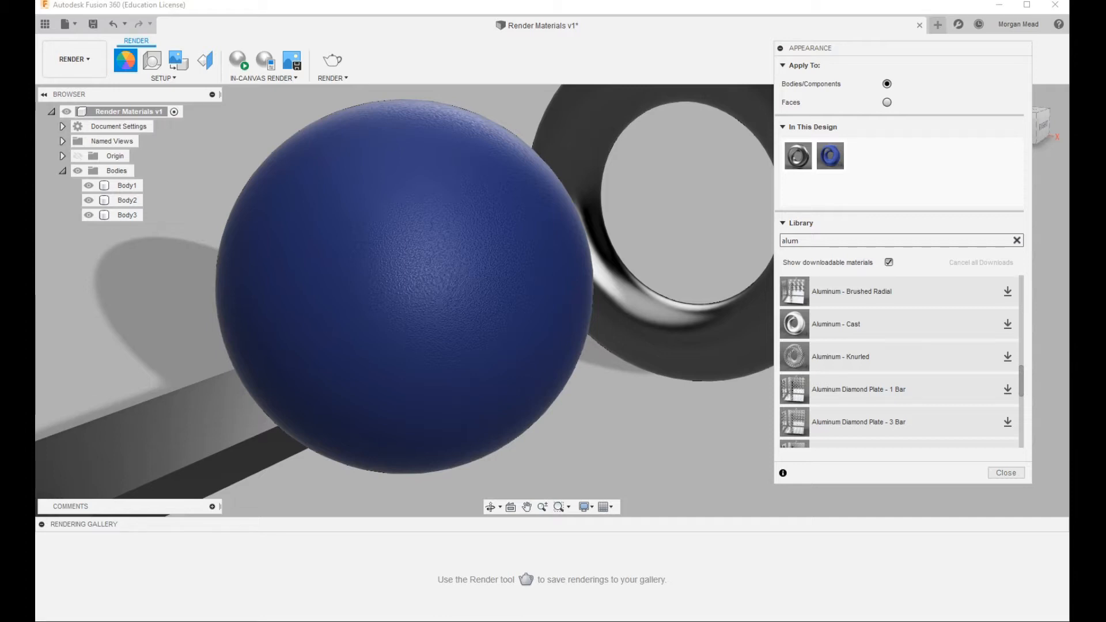
scroll(899, 357, "down", 5)
scroll(899, 358, "down", 3)
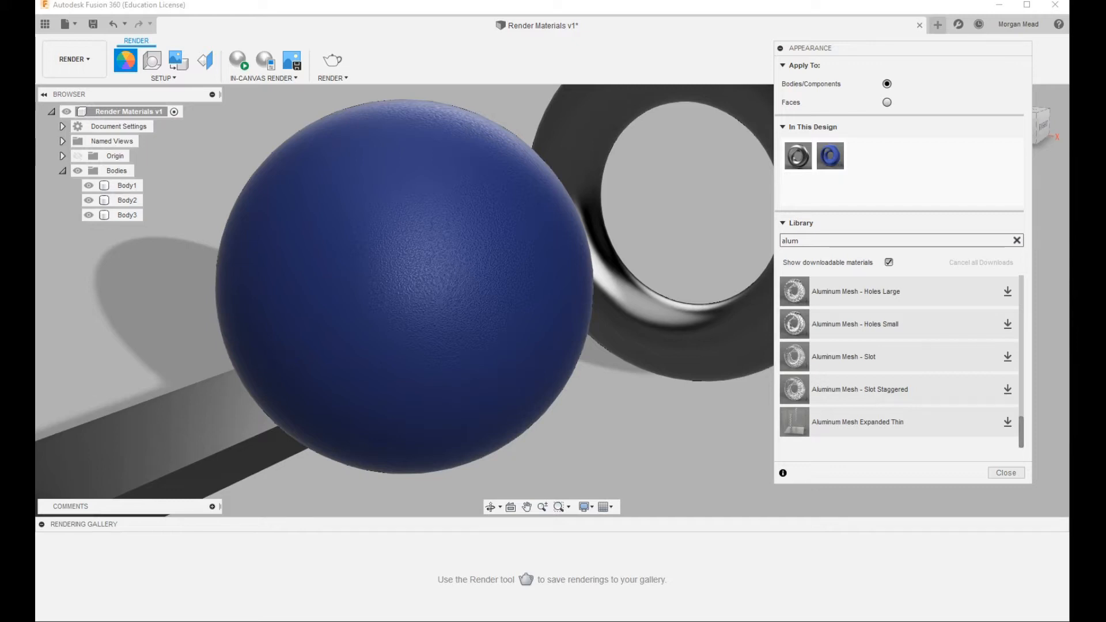
- Apply the Aluminum - Polished appearance to the torus and check the look of the whole model
scroll(899, 361, "up", 5)
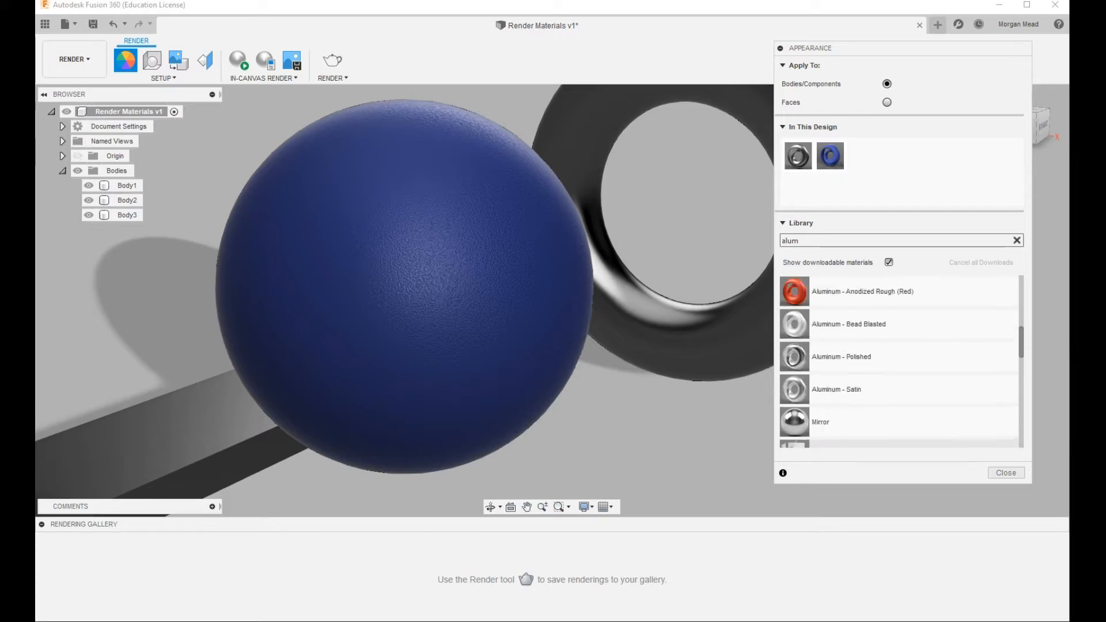
scroll(899, 422, "down", 1)
scroll(898, 422, "down", 1)
scroll(899, 422, "up", 3)
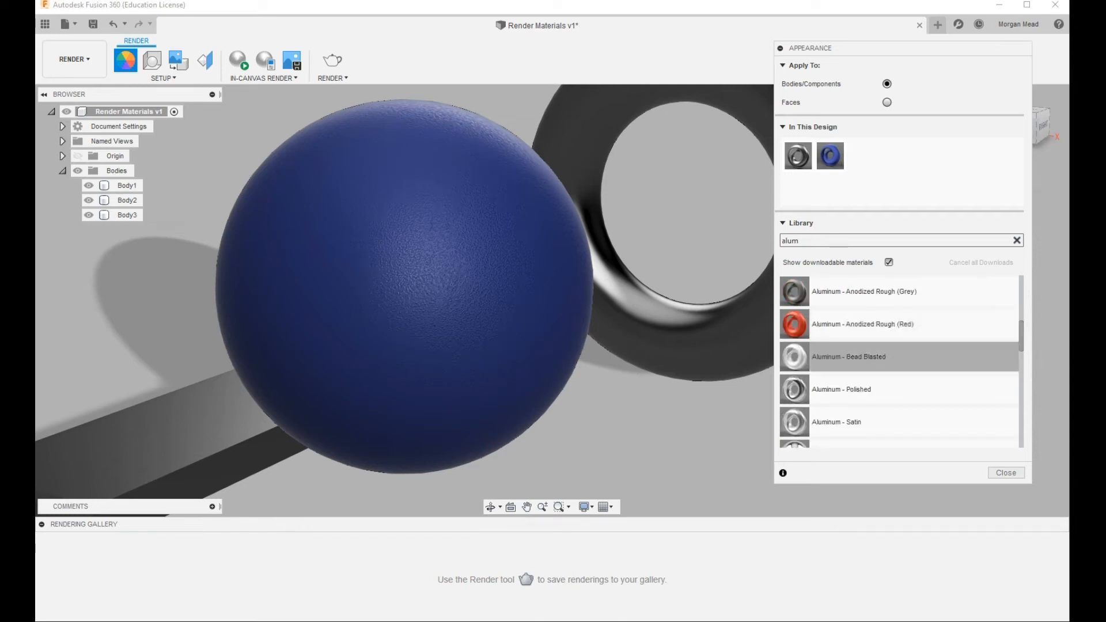
left_click_drag(841, 390, 680, 340)
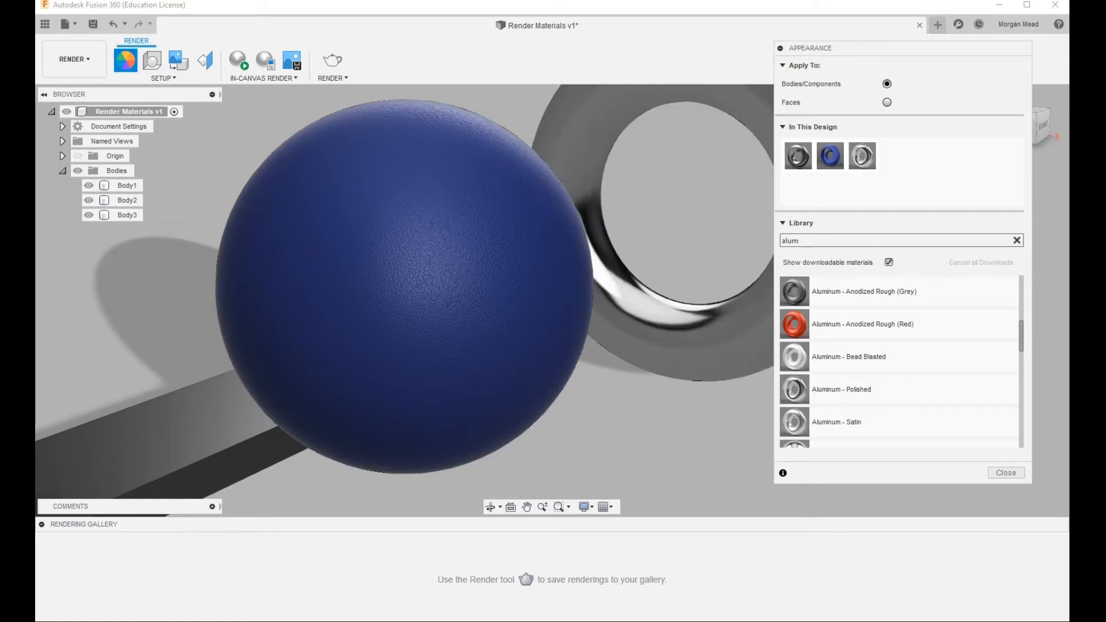
scroll(669, 367, "down", 3)
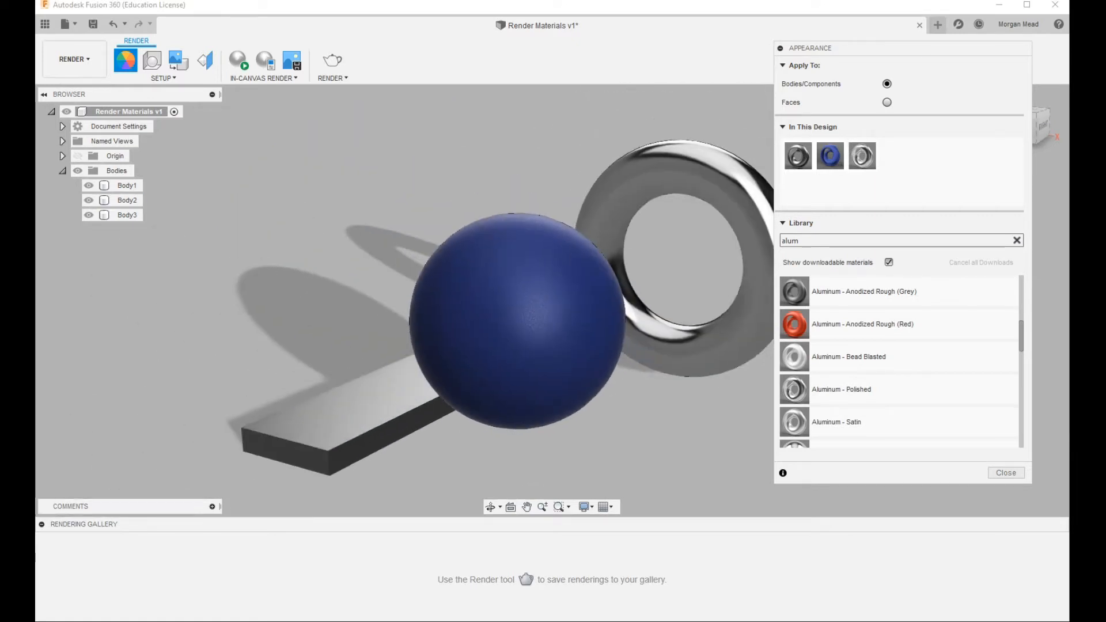
middle_click_drag(669, 366, 525, 350)
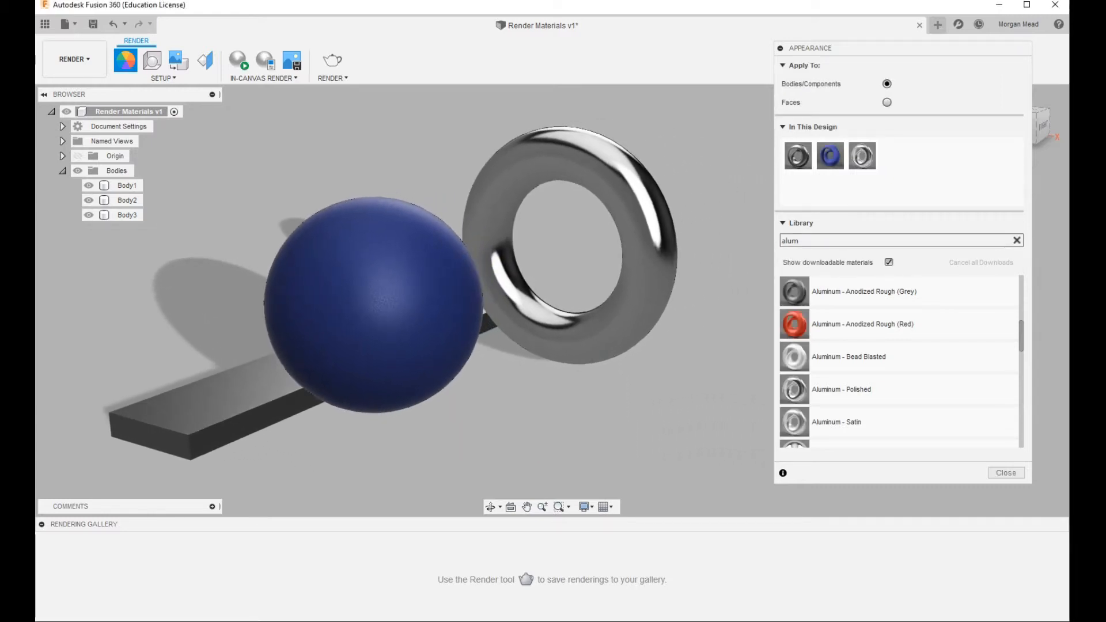
middle_click_drag(490, 414, 511, 400)
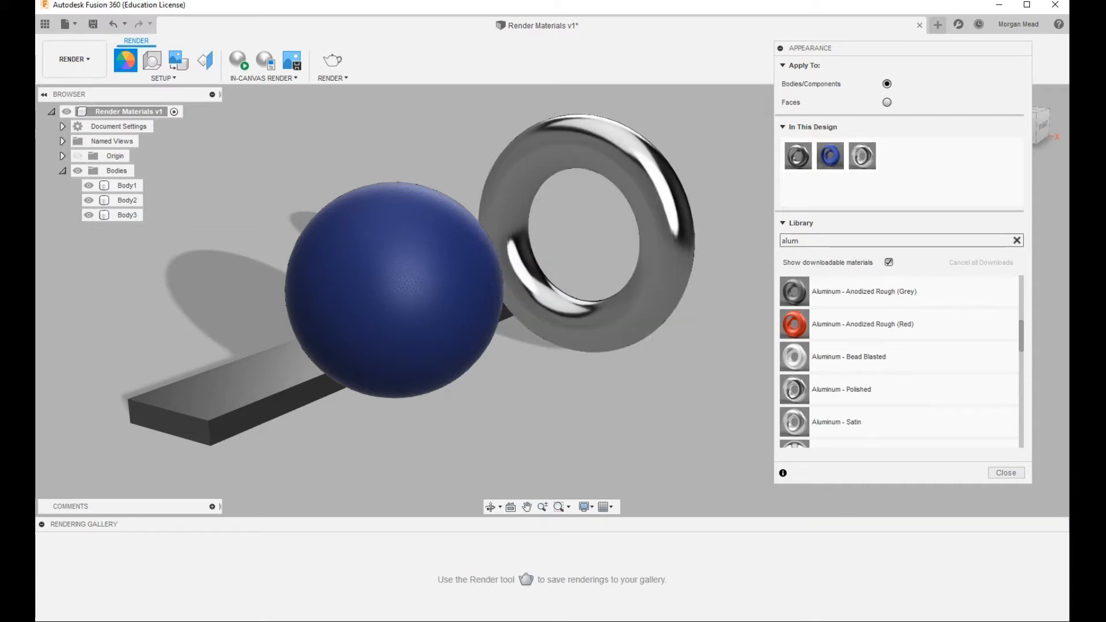
- Search the appearance library for "wood", apply Pine to the flat bar and close the appearance settings
double_click(789, 240)
type("wood")
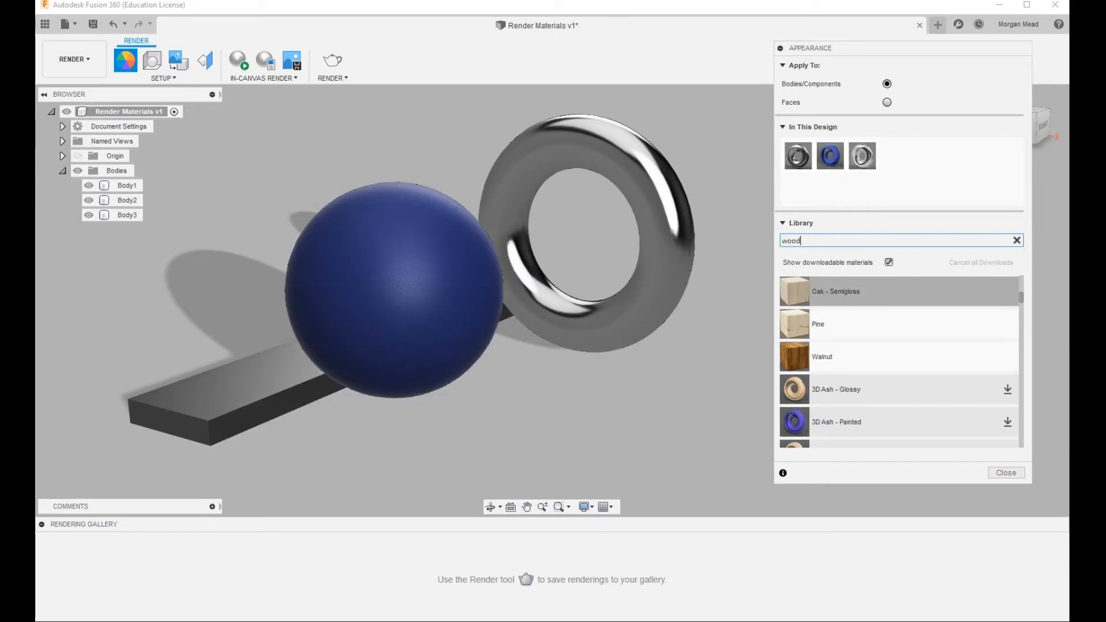
left_click_drag(818, 324, 277, 380)
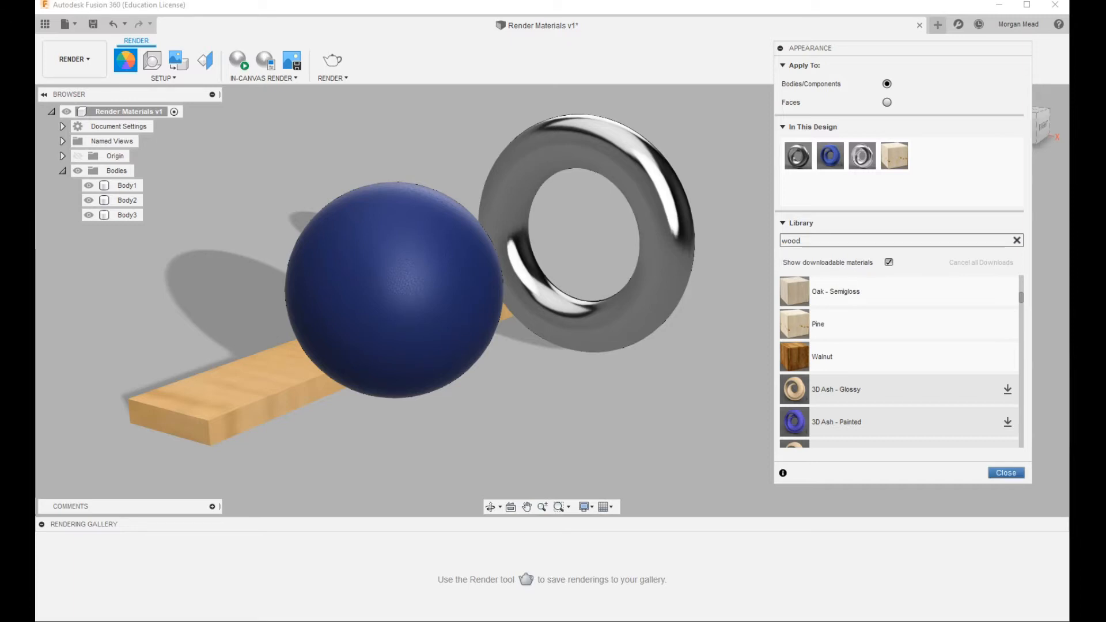
left_click(1006, 472)
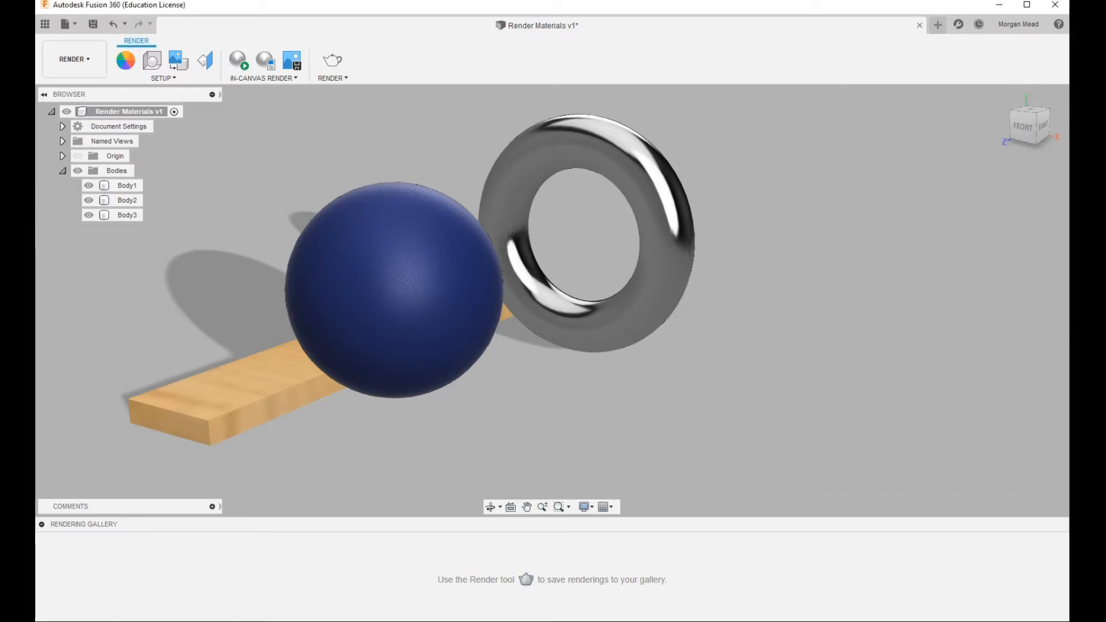
- Examine the pine grain on the flat bar and the other finishes from several angles
middle_click_drag(394, 290, 584, 317)
middle_click_drag(392, 368, 467, 271)
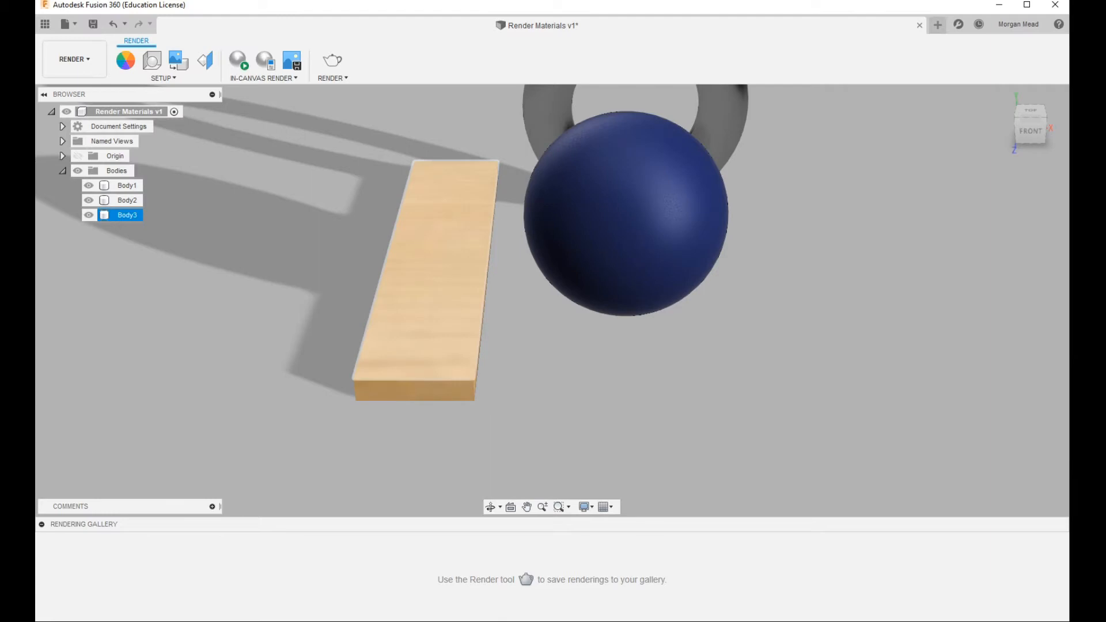
middle_click_drag(519, 346, 668, 277, "shift")
middle_click_drag(369, 346, 299, 386, "shift")
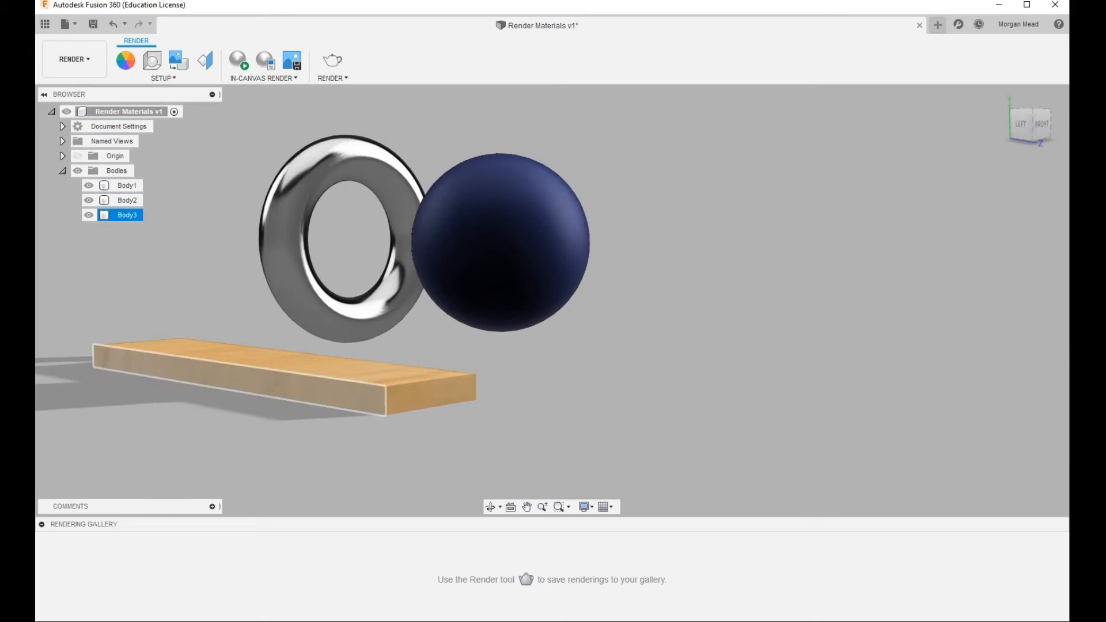
middle_click_drag(368, 345, 254, 352, "shift")
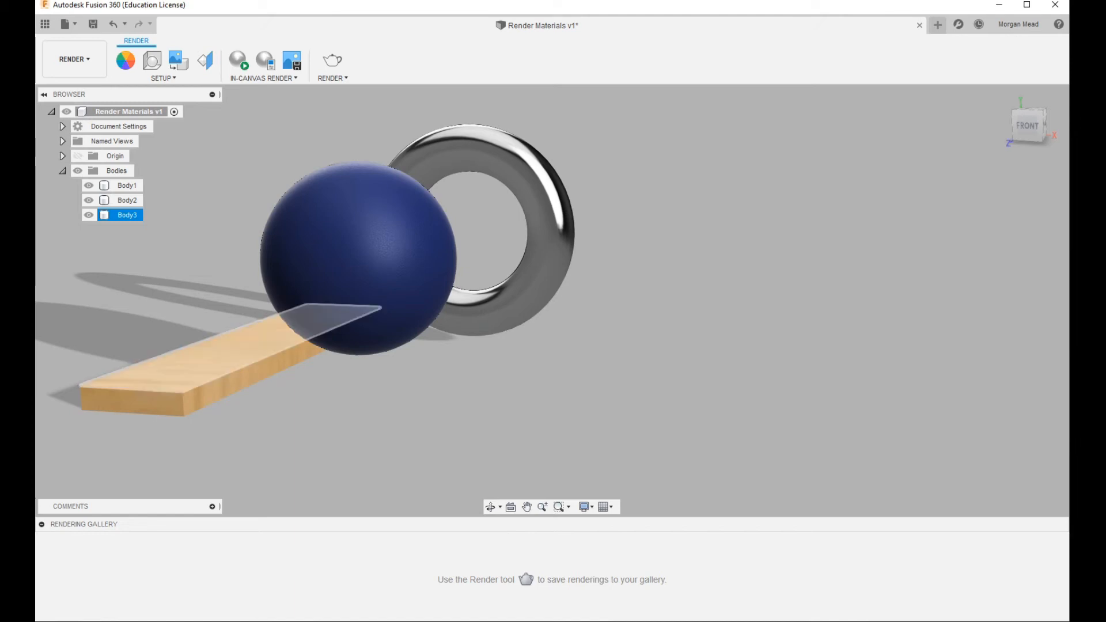
middle_click_drag(358, 259, 574, 270)
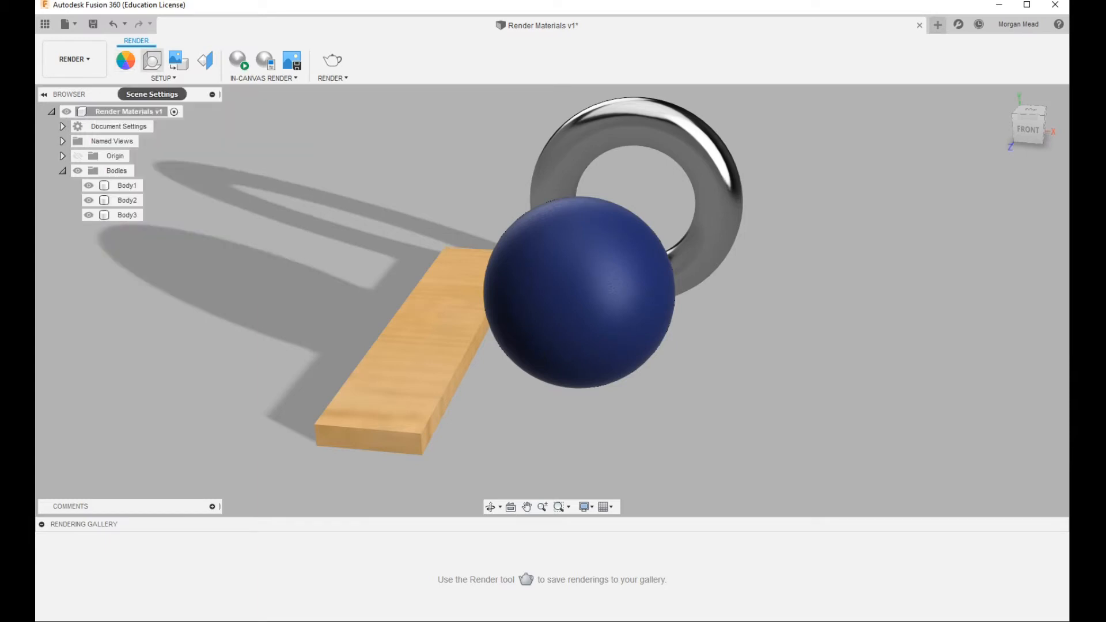
- Open the scene settings and rotate the environment lighting to 5.2 degrees so the shadows shift
left_click(152, 60)
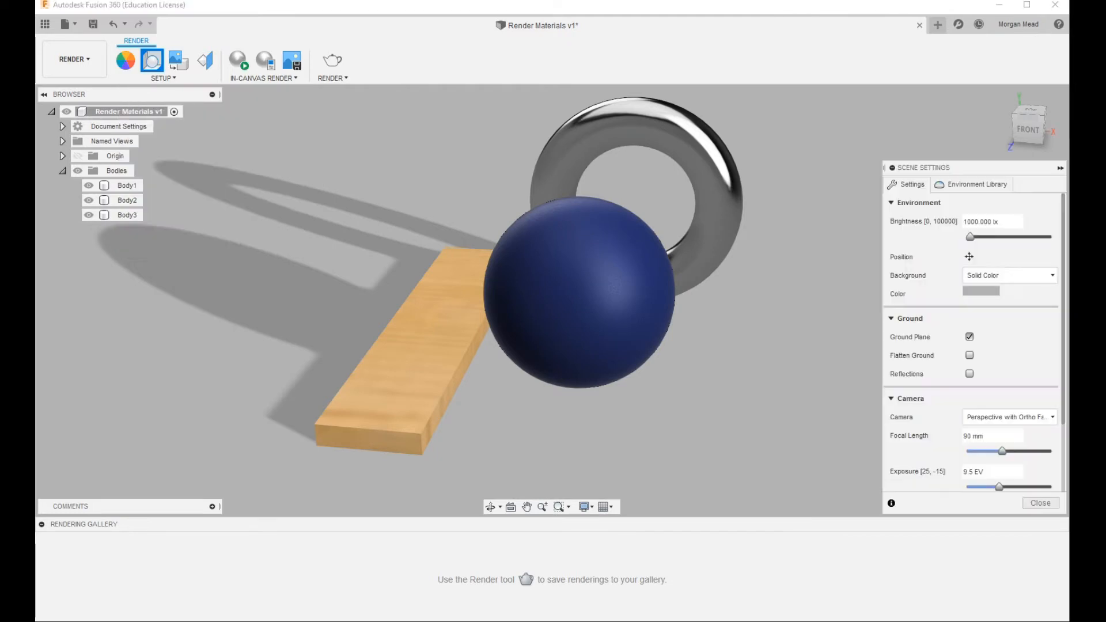
middle_click_drag(305, 231, 273, 206, "shift")
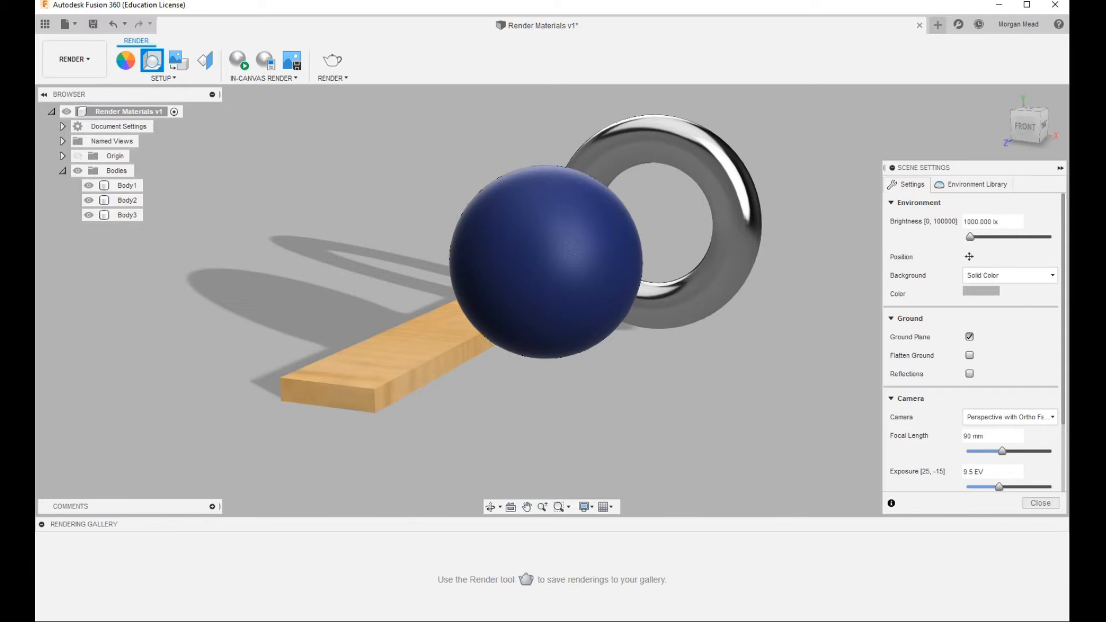
left_click(969, 256)
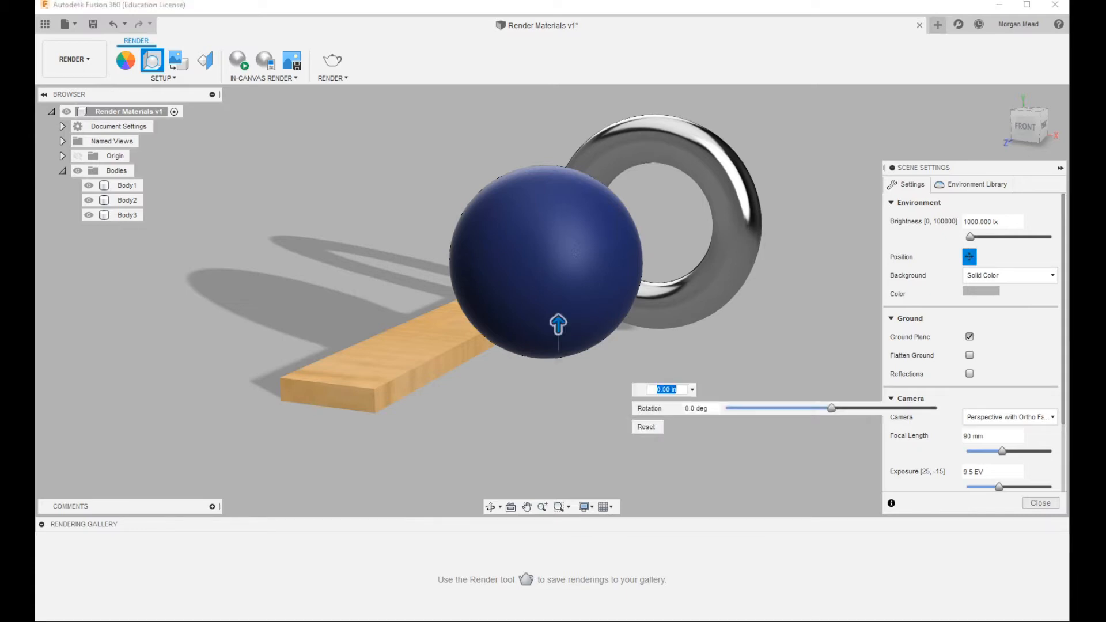
mouse_move(831, 408)
left_mouse_down()
mouse_move(745, 408)
mouse_move(863, 408)
mouse_move(733, 408)
mouse_move(904, 408)
mouse_move(837, 407)
left_mouse_up()
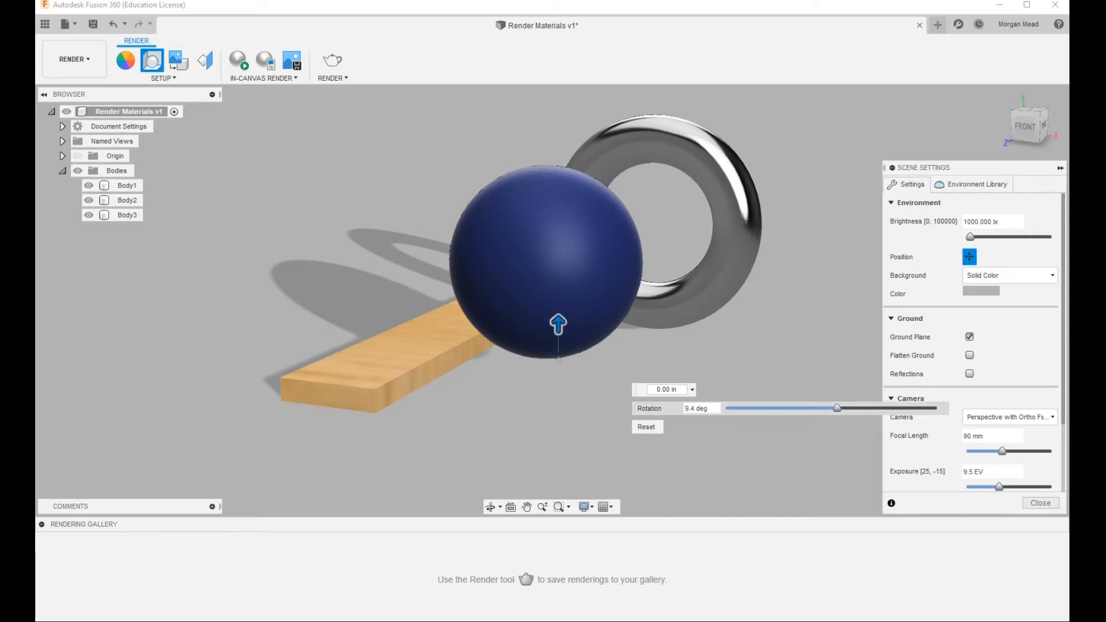
left_click_drag(837, 408, 834, 408)
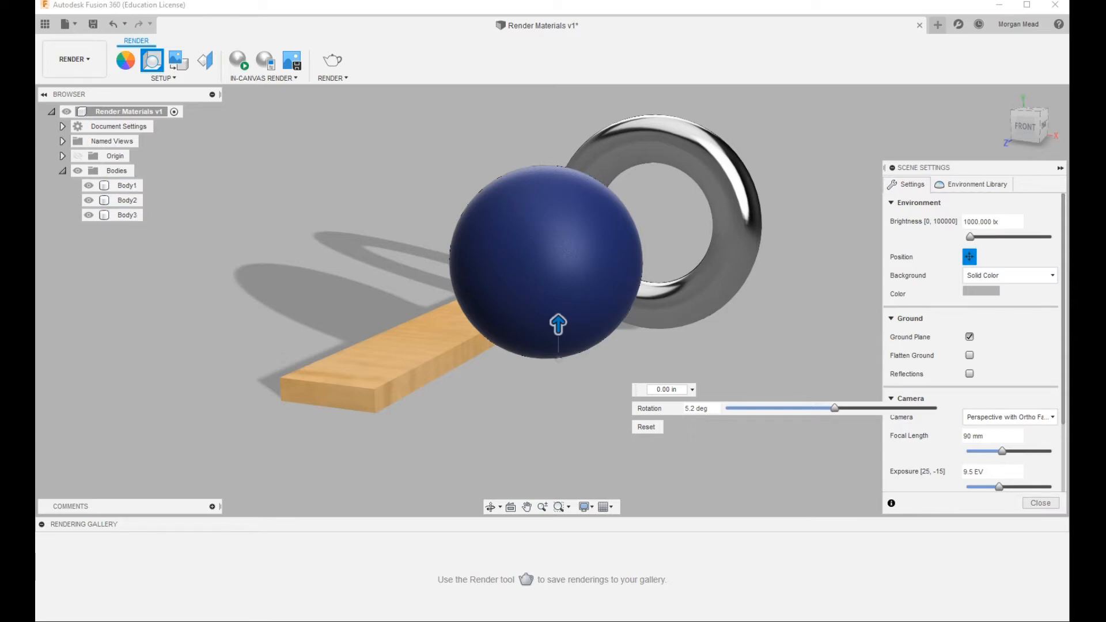
- Preview the Environment background around the model, and return the background to Solid Color
left_click(1009, 276)
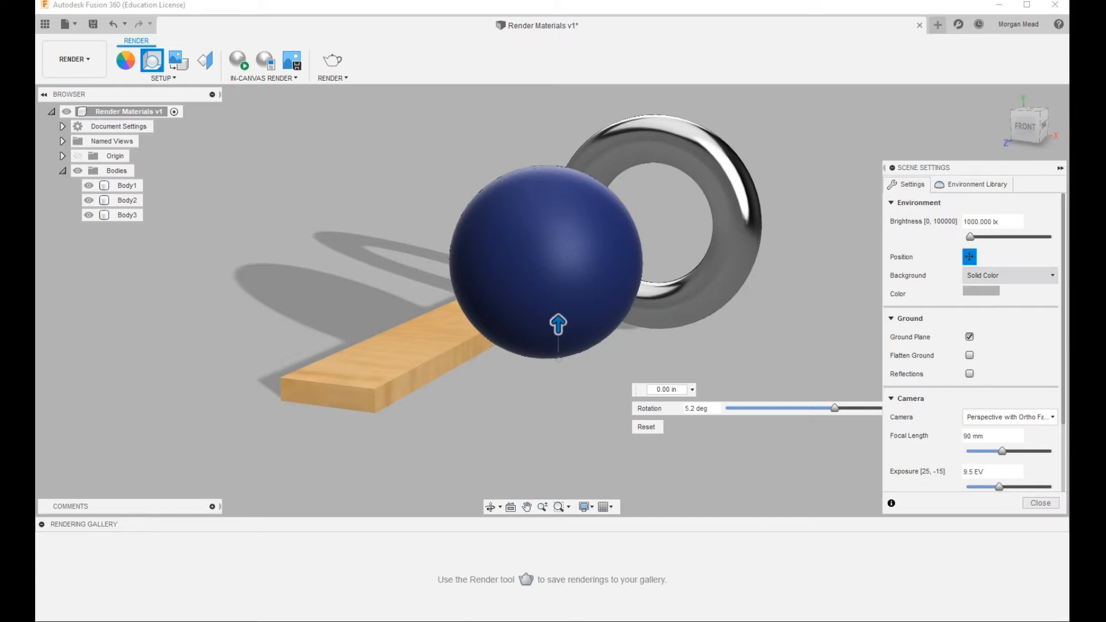
left_click(997, 292)
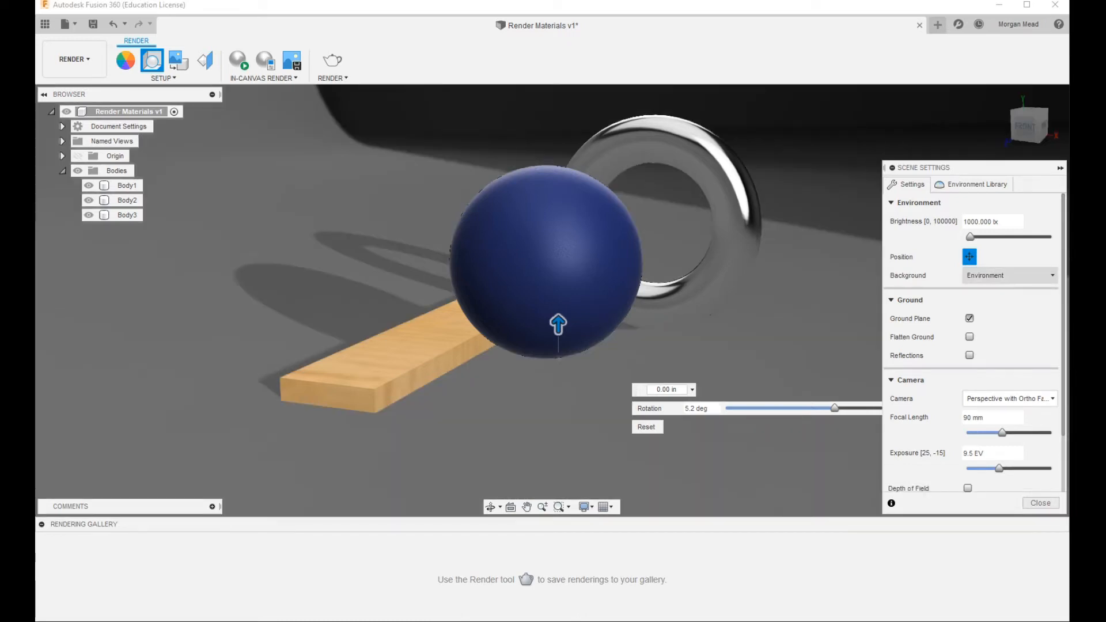
middle_click_drag(558, 251, 558, 190, "shift")
mouse_move(558, 328)
middle_mouse_down("shift")
mouse_move(568, 321)
mouse_move(553, 321)
middle_mouse_up("shift")
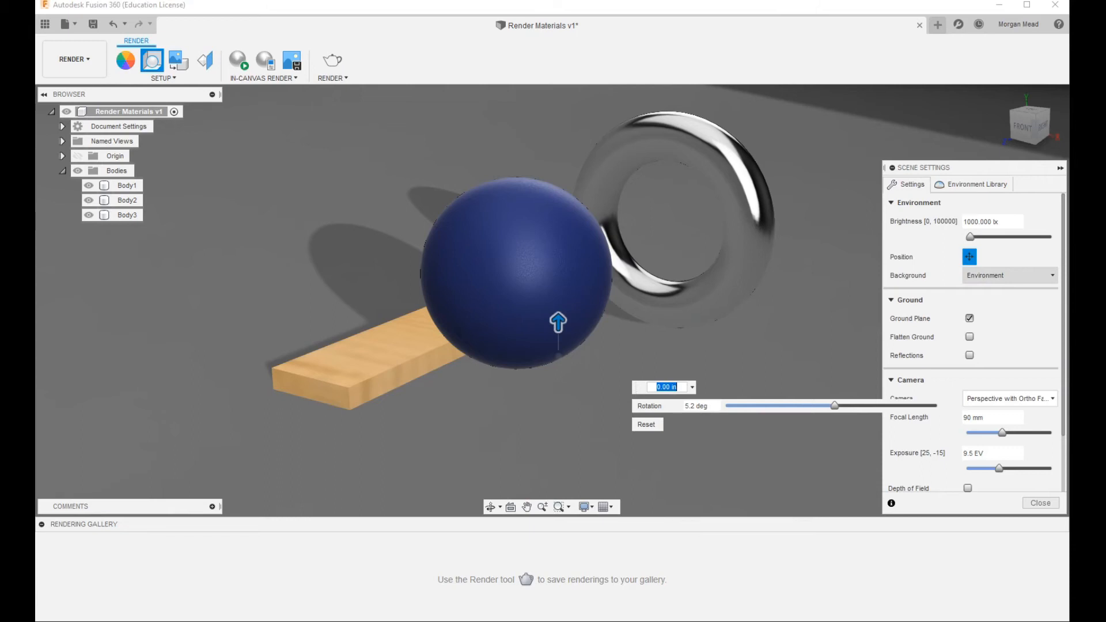
left_click(1008, 275)
left_click(993, 305)
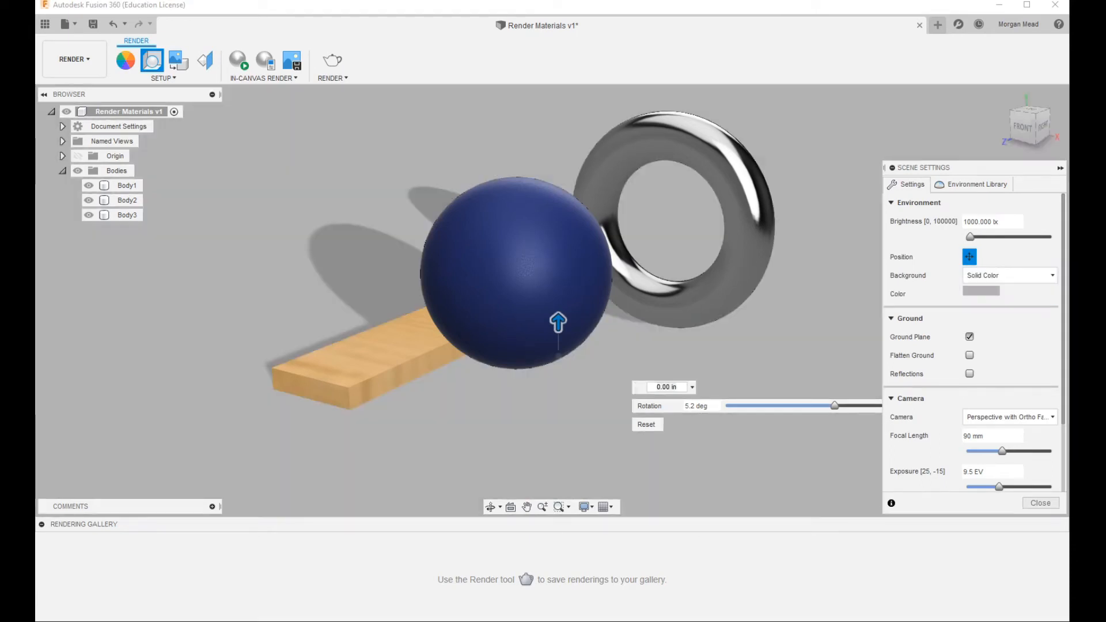
- Set the solid background color to light gray, RGB 231, 231, 231, and close the environment position controls
left_click(981, 291)
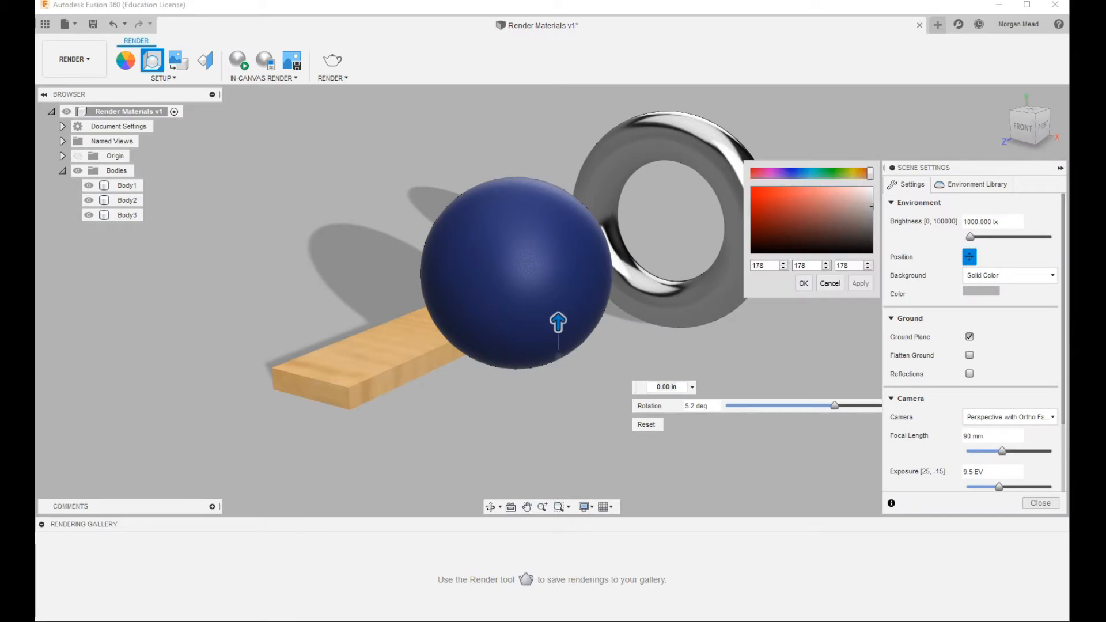
left_click_drag(871, 206, 872, 194)
left_click(860, 283)
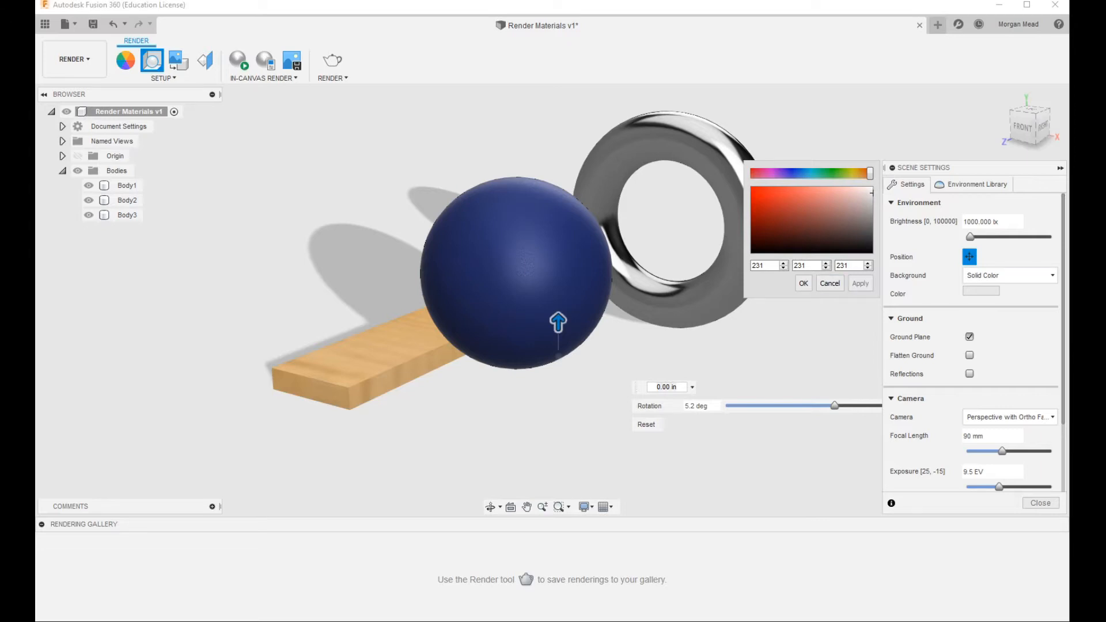
left_click(803, 283)
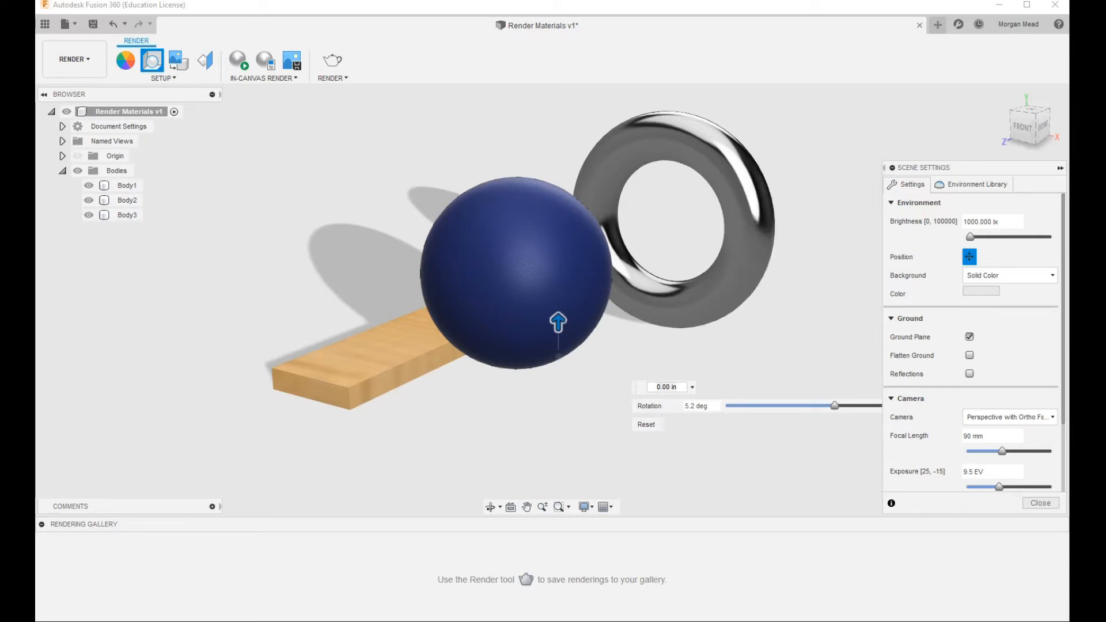
left_click(969, 257)
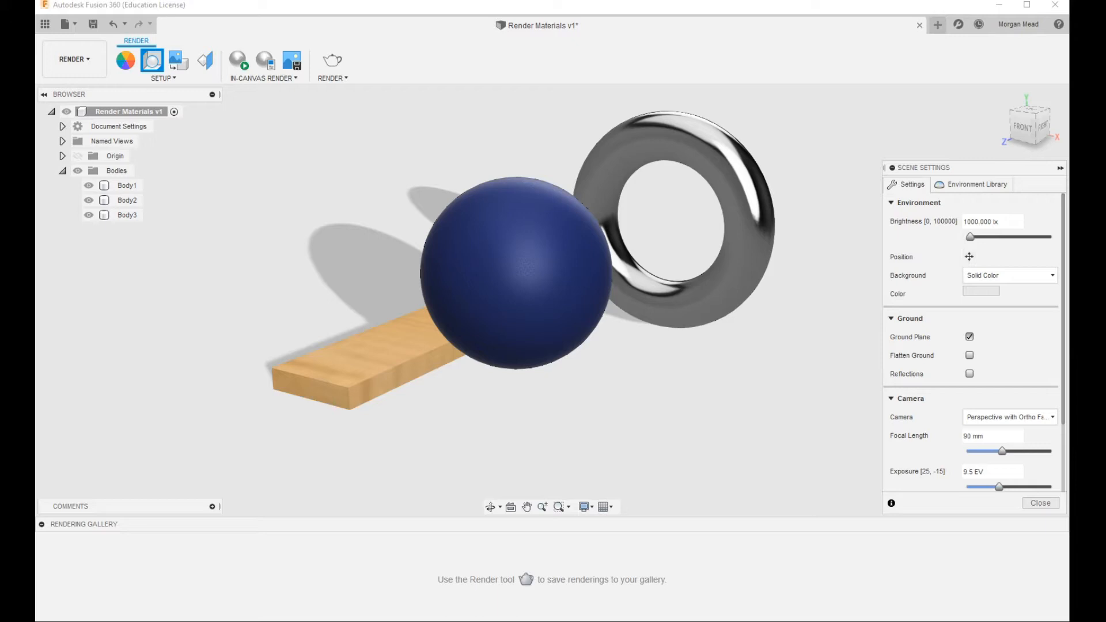
- Turn the ground plane off to compare the scene without shadows, and turn it back on
middle_click_drag(517, 273, 493, 286)
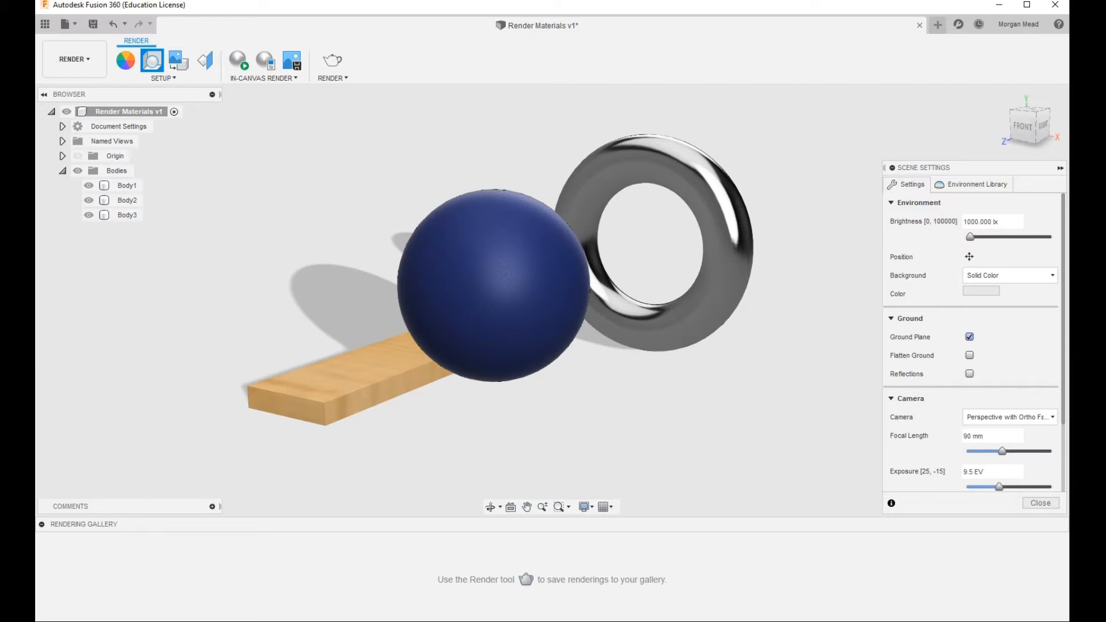
left_click(969, 336)
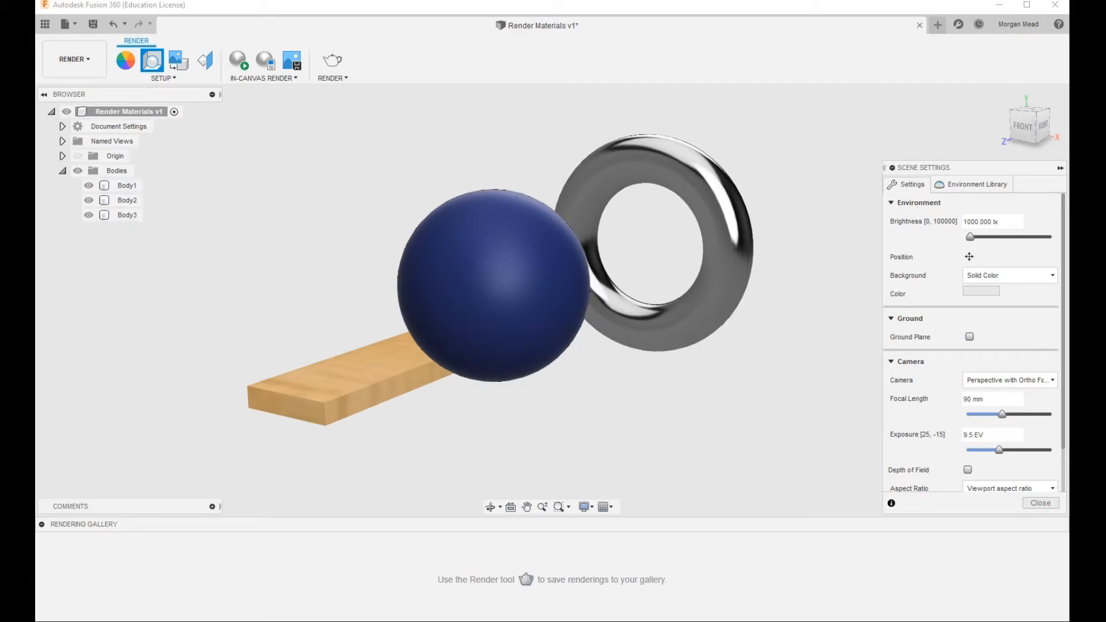
left_click(969, 336)
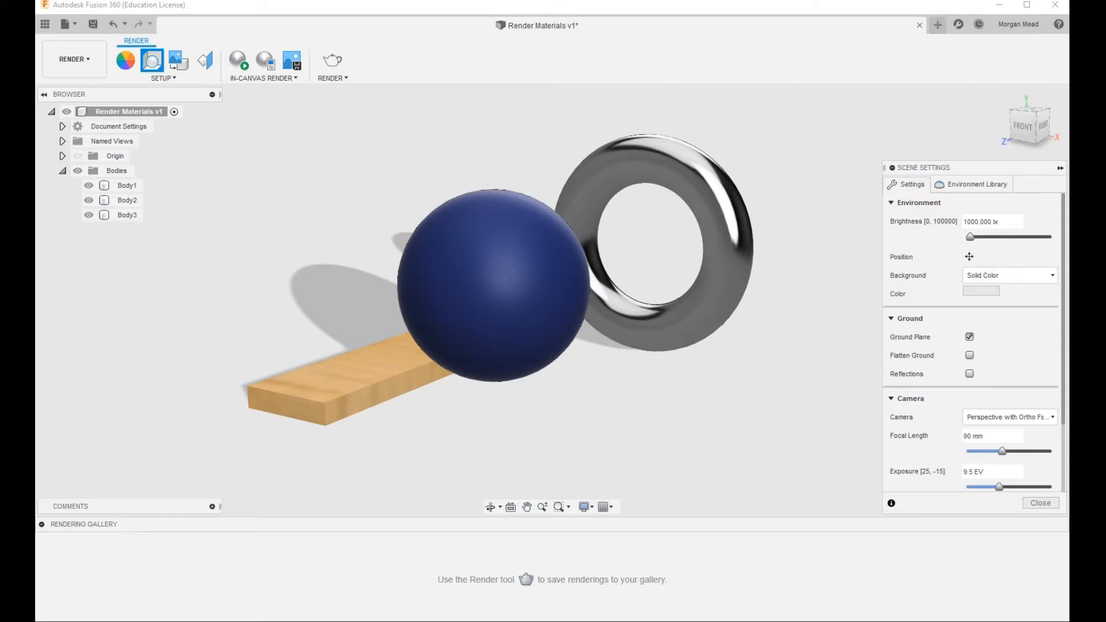
- Set the background to Environment and try Flatten Ground on and off
left_click(1008, 275)
left_click(988, 291)
middle_click_drag(594, 276, 545, 258, "shift")
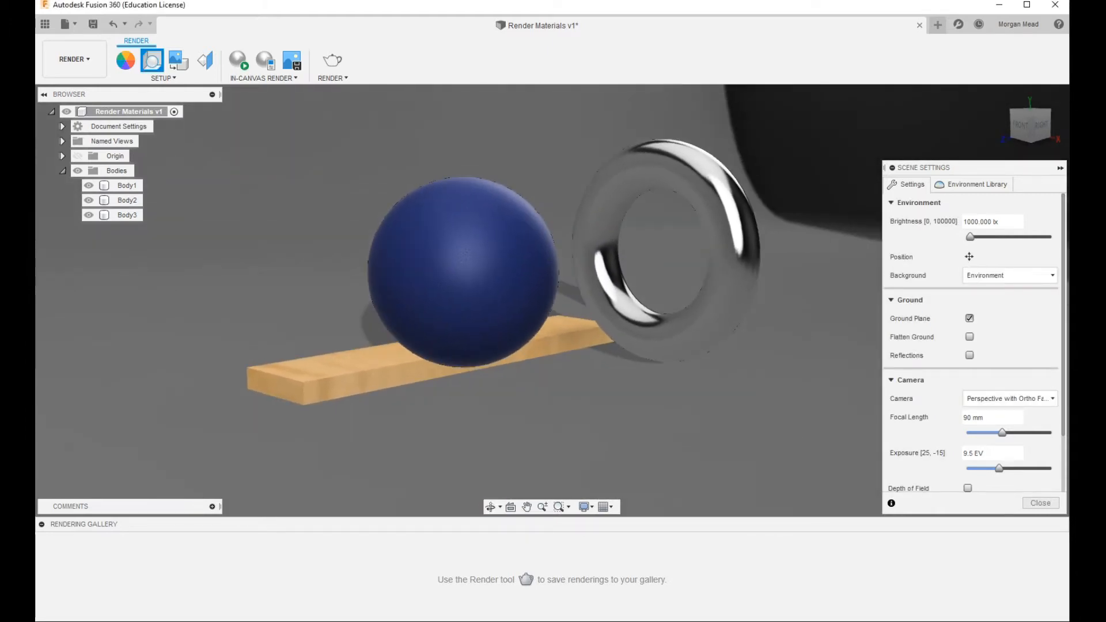
left_click(969, 337)
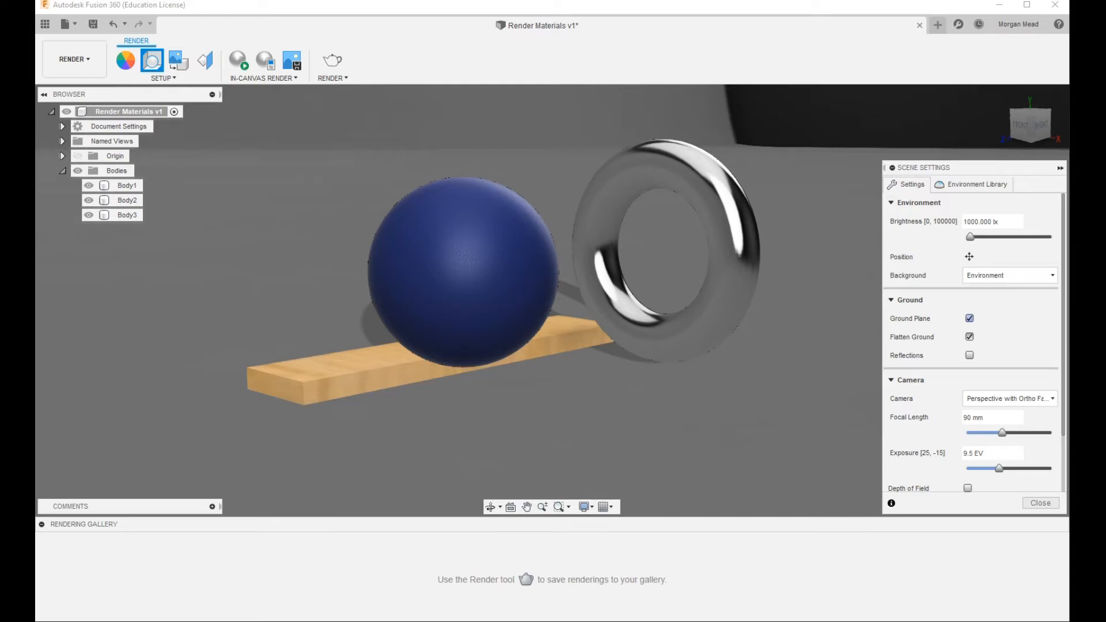
left_click(969, 337)
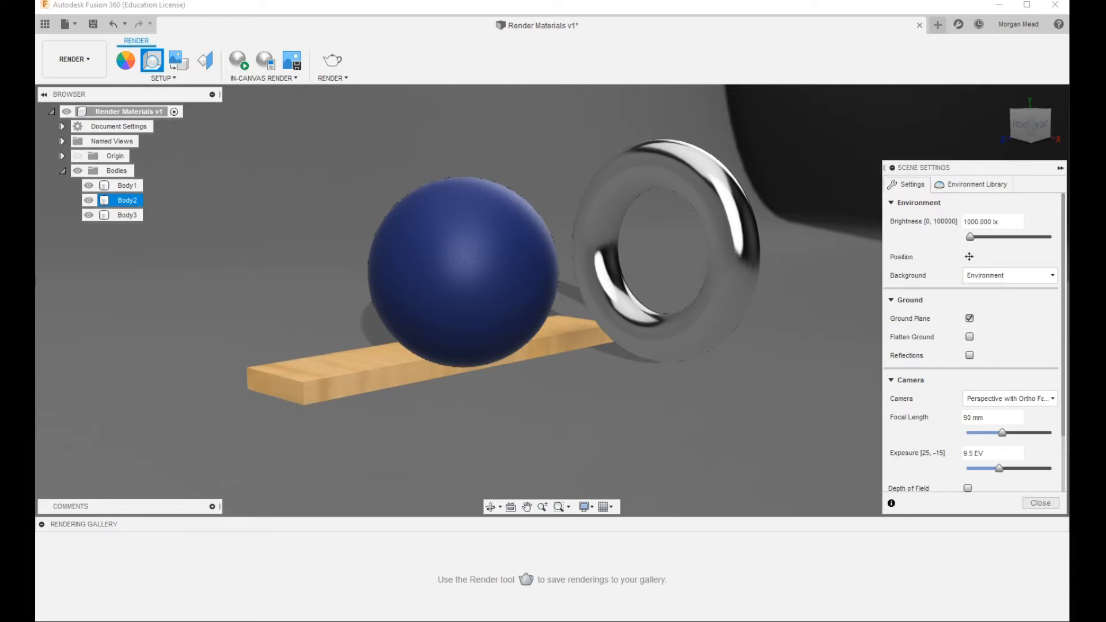
- Turn on ground reflections and set the background back to Solid Color to view the mirrored bodies
middle_click_drag(465, 253, 538, 262, "shift")
left_click(969, 355)
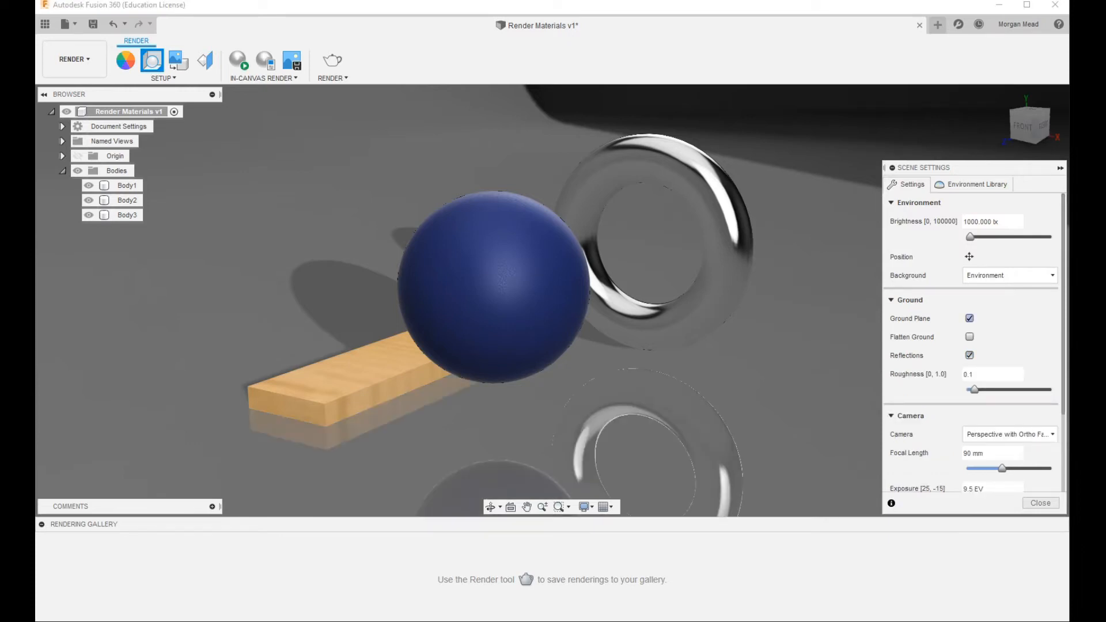
left_click(1008, 276)
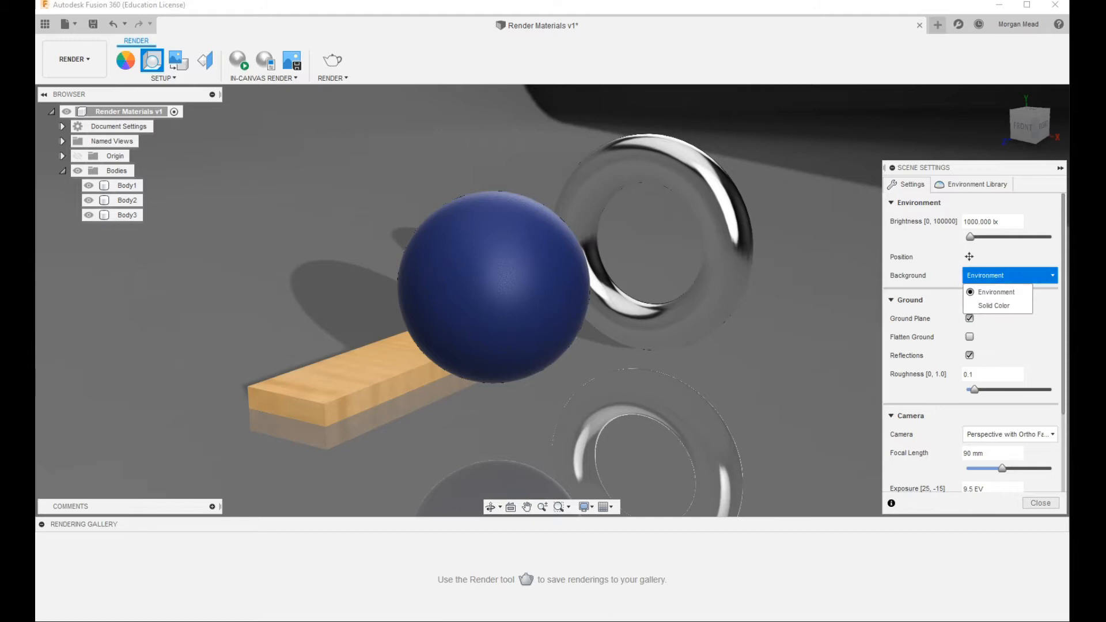
left_click(982, 304)
middle_click_drag(507, 280, 478, 263, "shift")
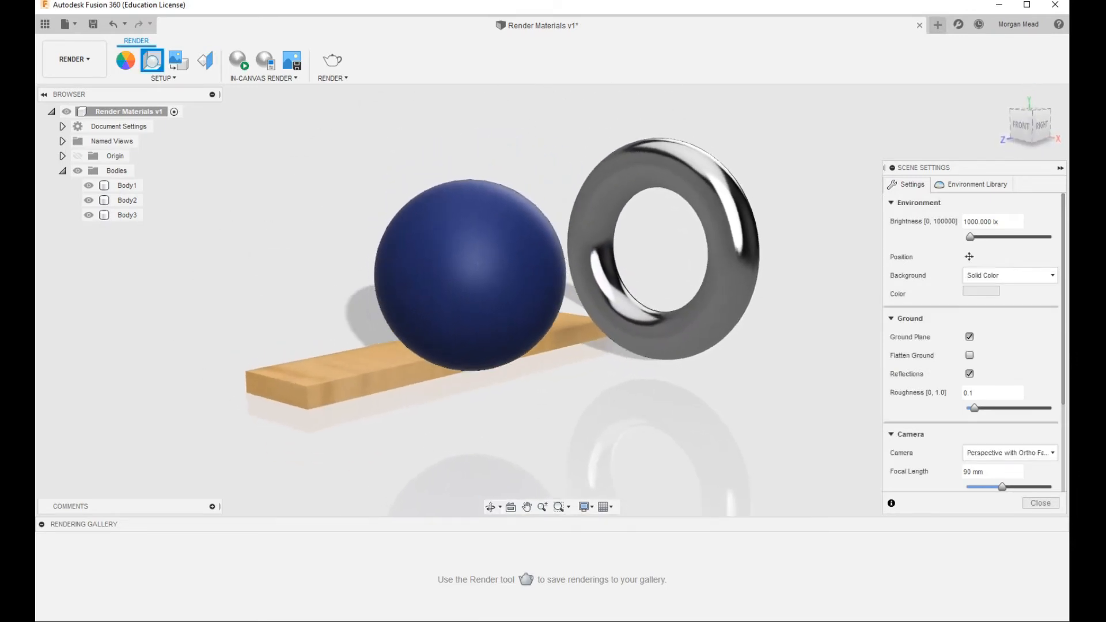
left_click(476, 262)
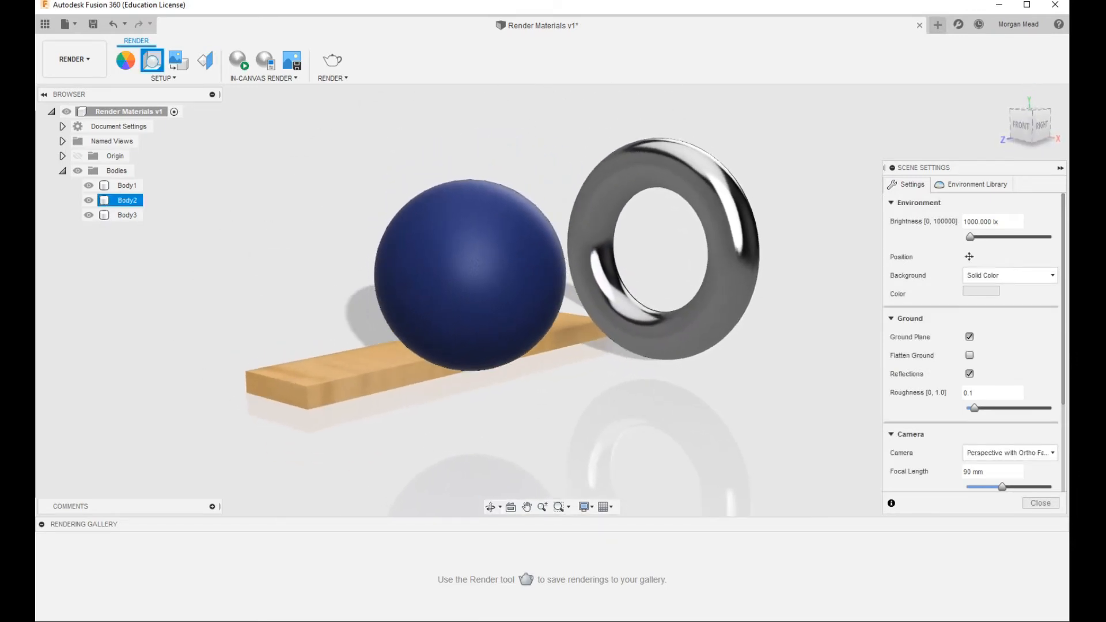
key("Escape")
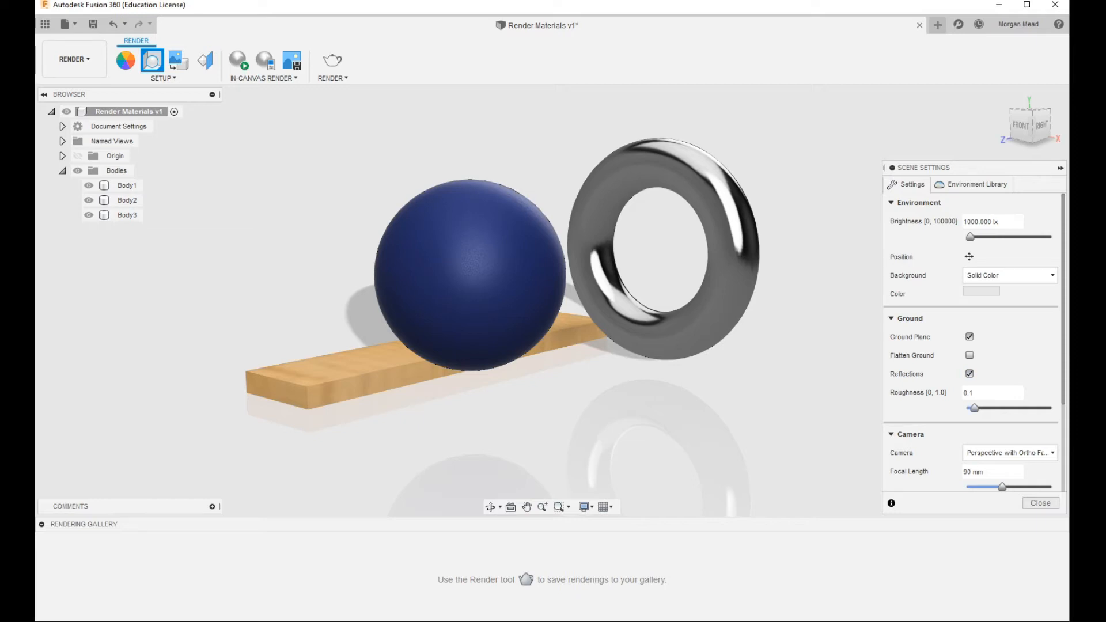
- Try reflection roughness values of 1.0, 0.0 and 0.4, and turn ground reflections off
left_click_drag(973, 408, 1052, 408)
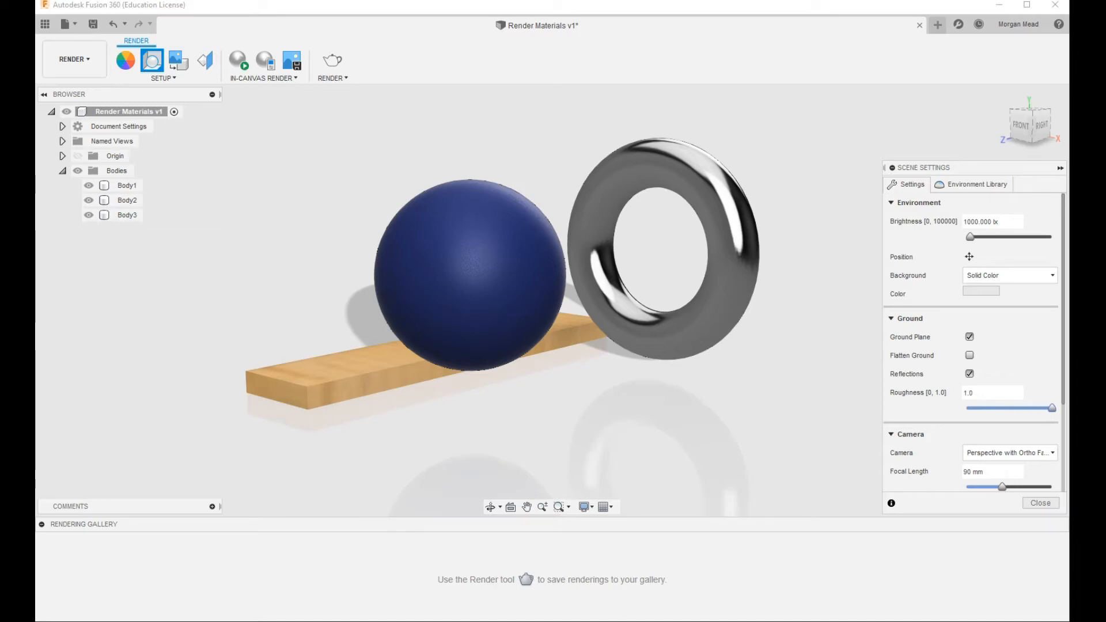
left_click_drag(1052, 408, 967, 408)
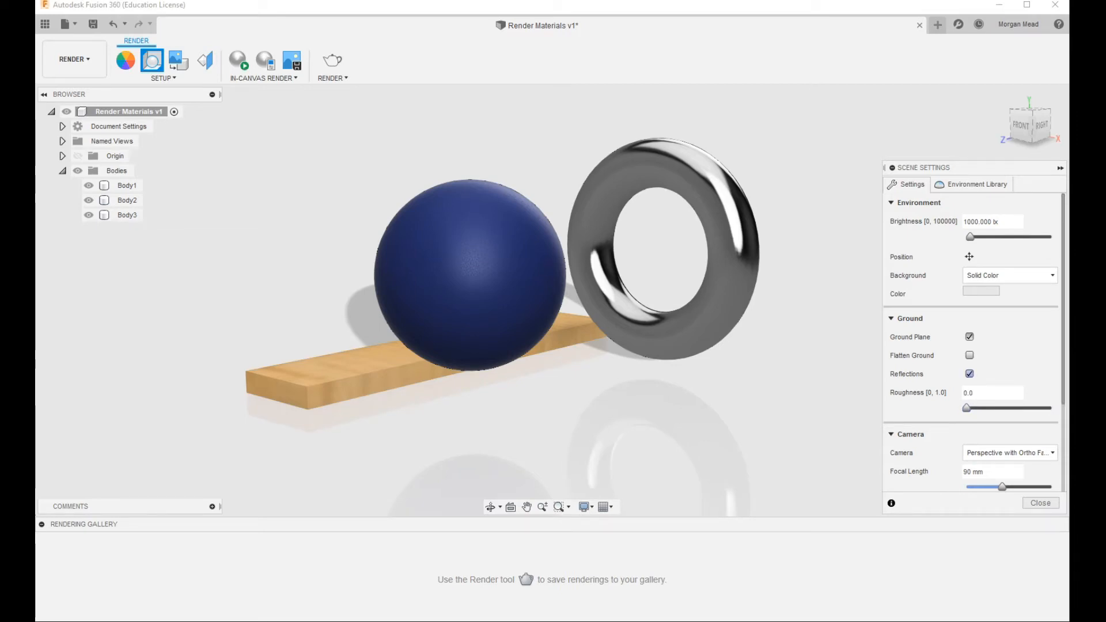
left_click_drag(967, 408, 1000, 408)
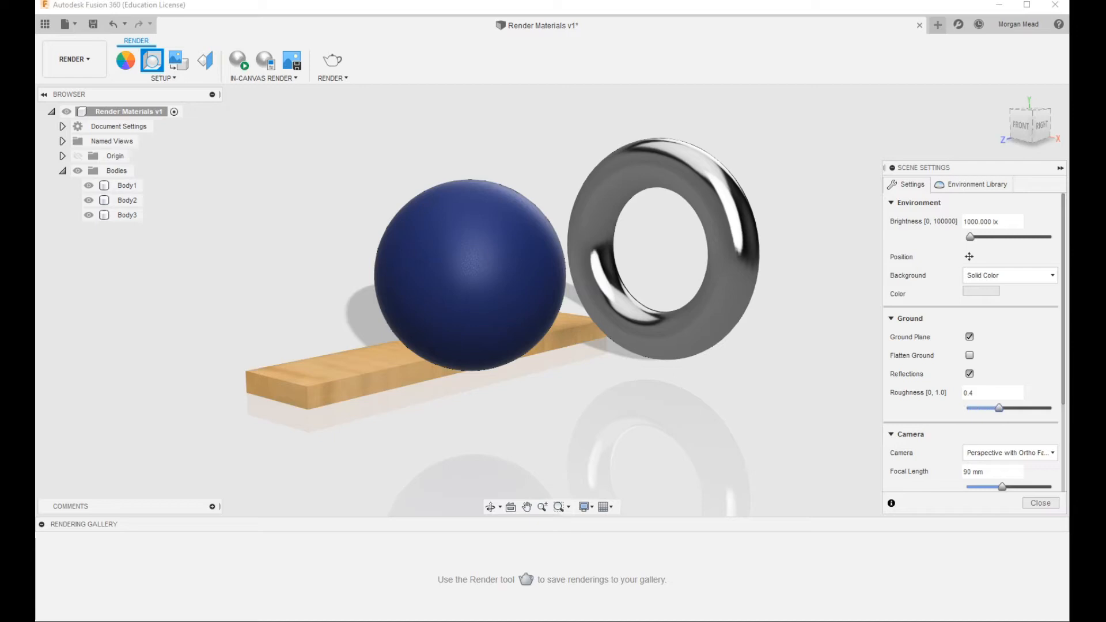
left_click(969, 374)
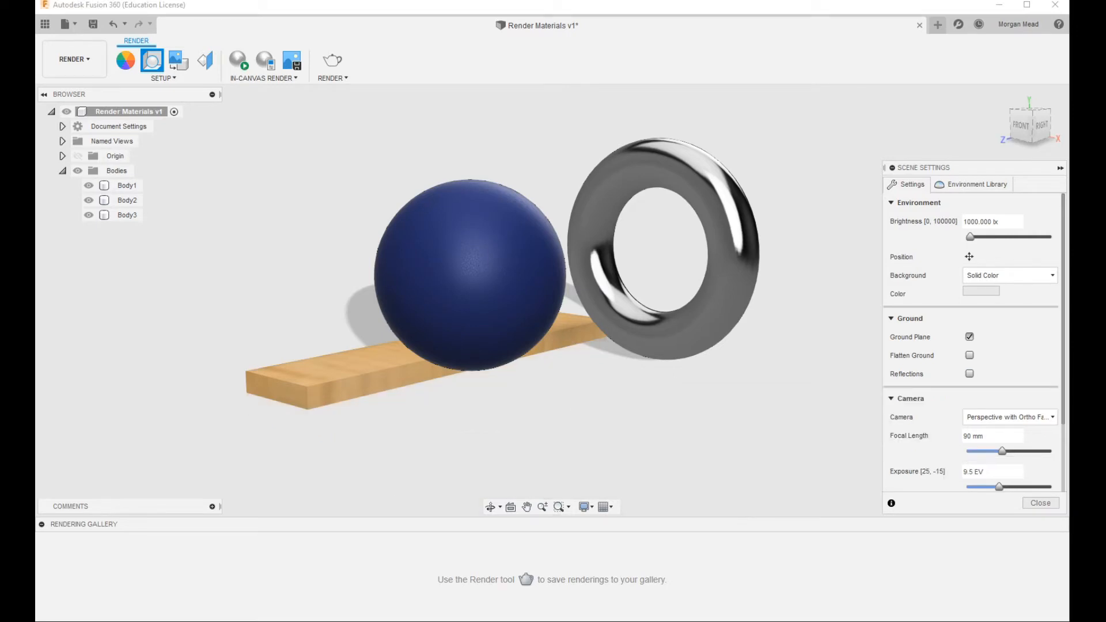
- Set the scene camera to Orthographic to compare it with the perspective projection
scroll(973, 346, "down", 3)
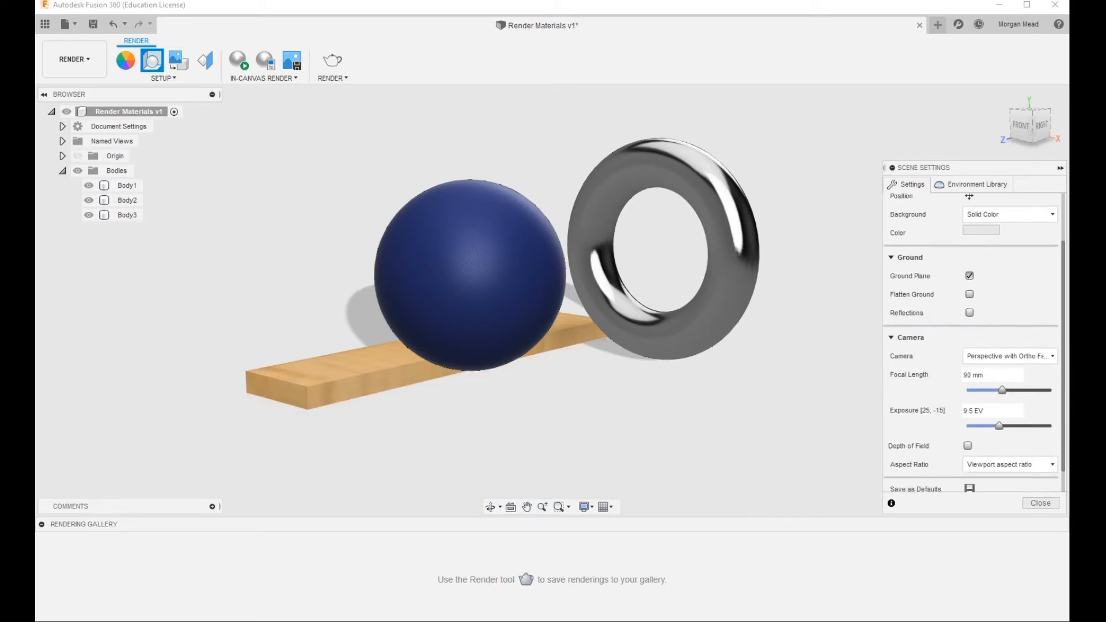
left_click(1009, 330)
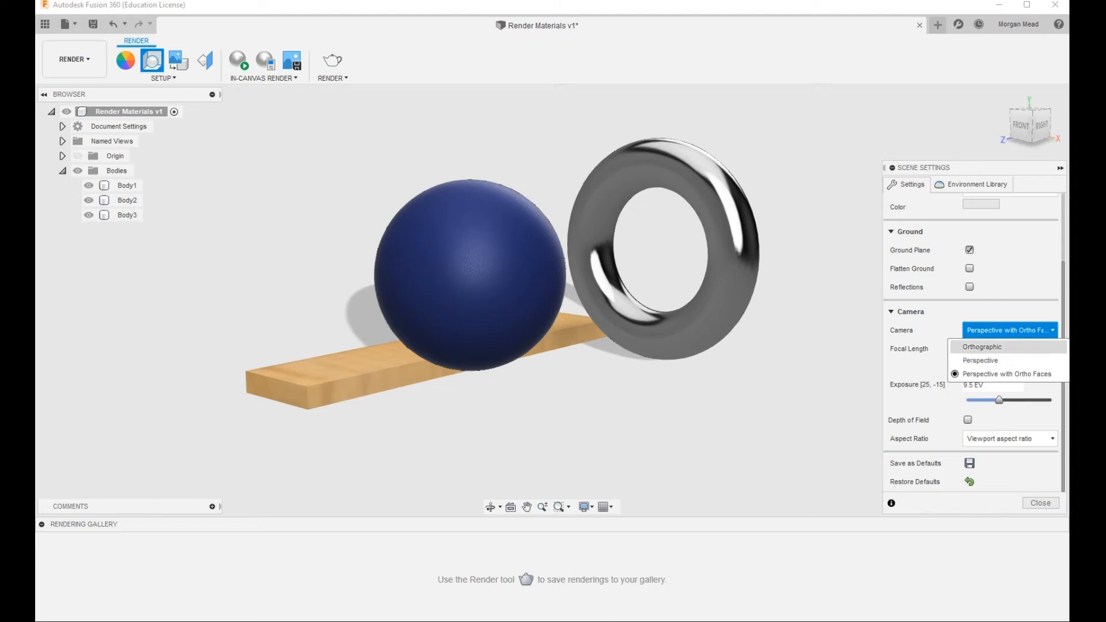
left_click(982, 346)
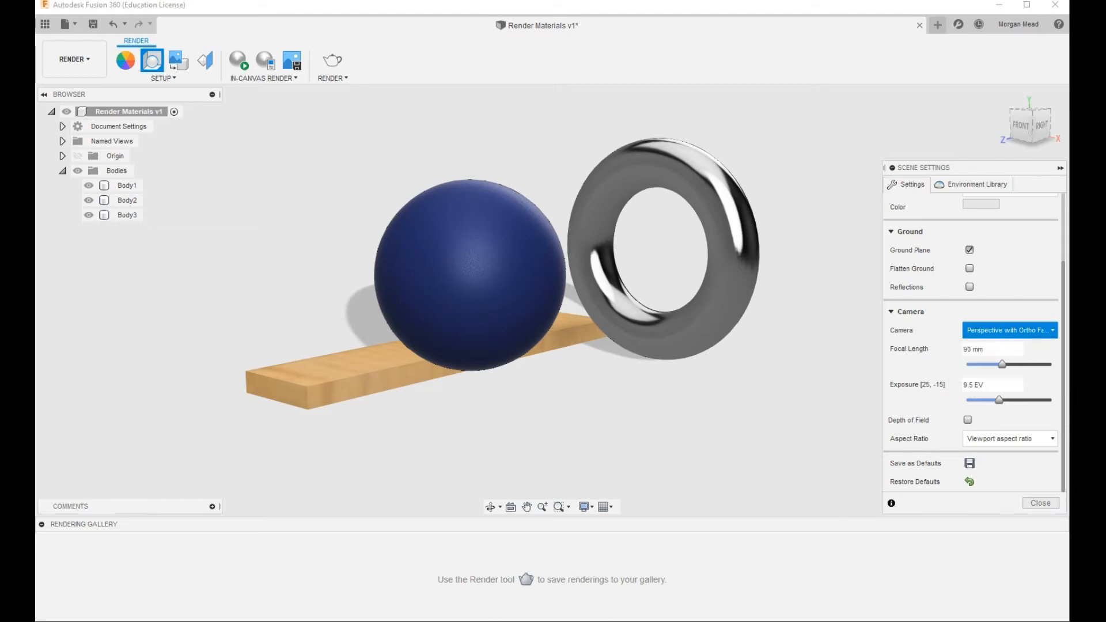
left_click(127, 215)
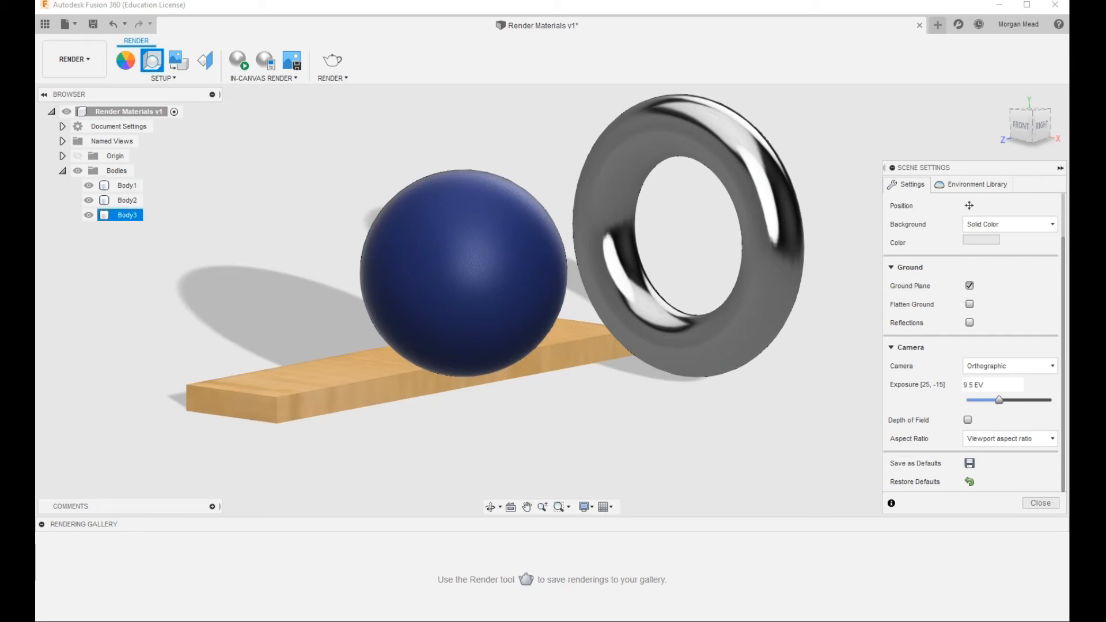
left_click(127, 200)
left_click(127, 184)
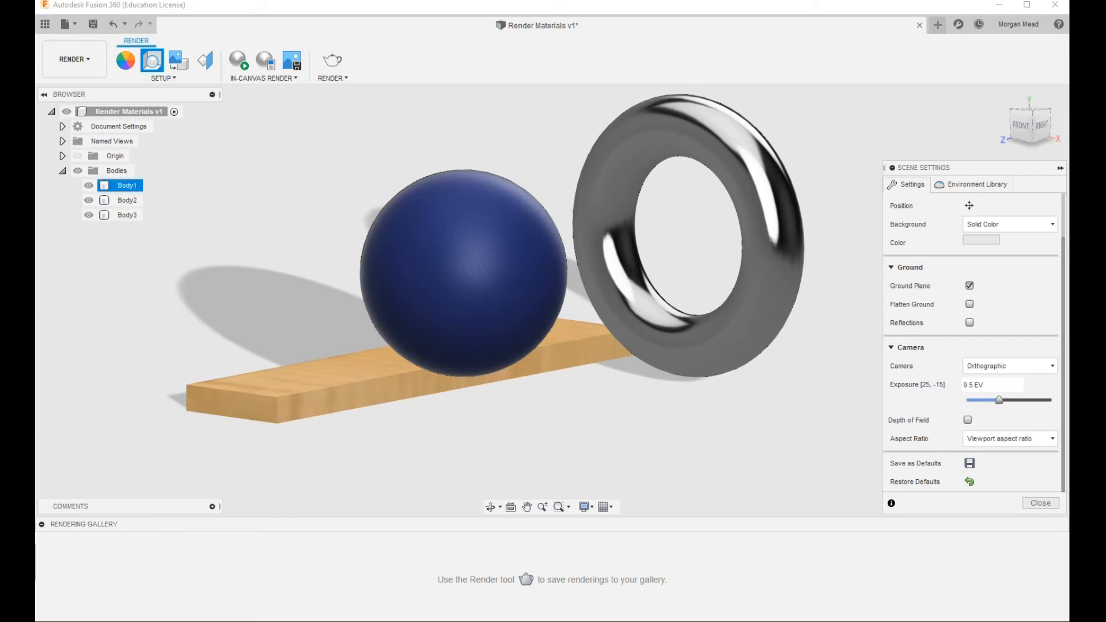
left_click(126, 215)
left_click(127, 200)
left_click(126, 215)
left_click(127, 185)
left_click(127, 215)
left_click(127, 200)
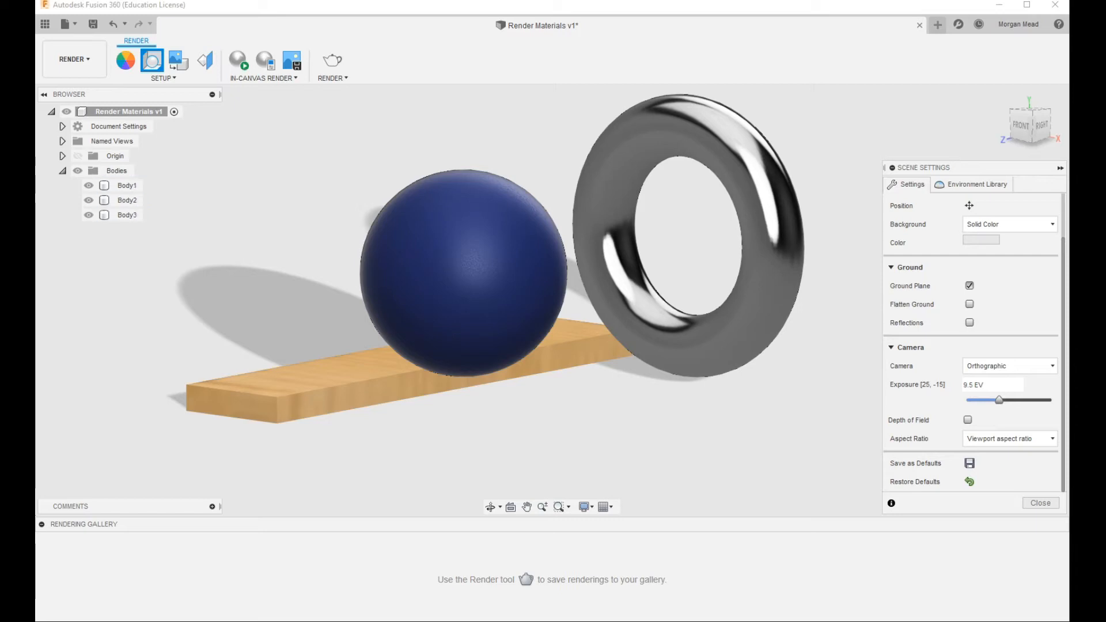
- Set the camera to Perspective, and temporarily hide the sphere and torus to view the bar alone
left_click(1009, 366)
left_click(980, 395)
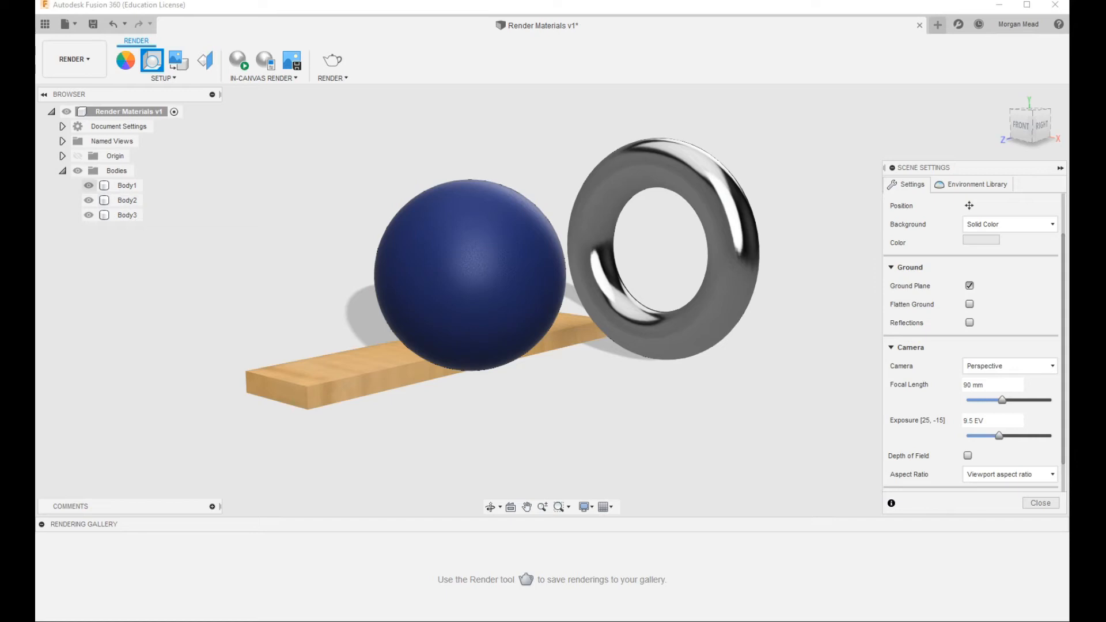
left_click(88, 185)
left_click(88, 200)
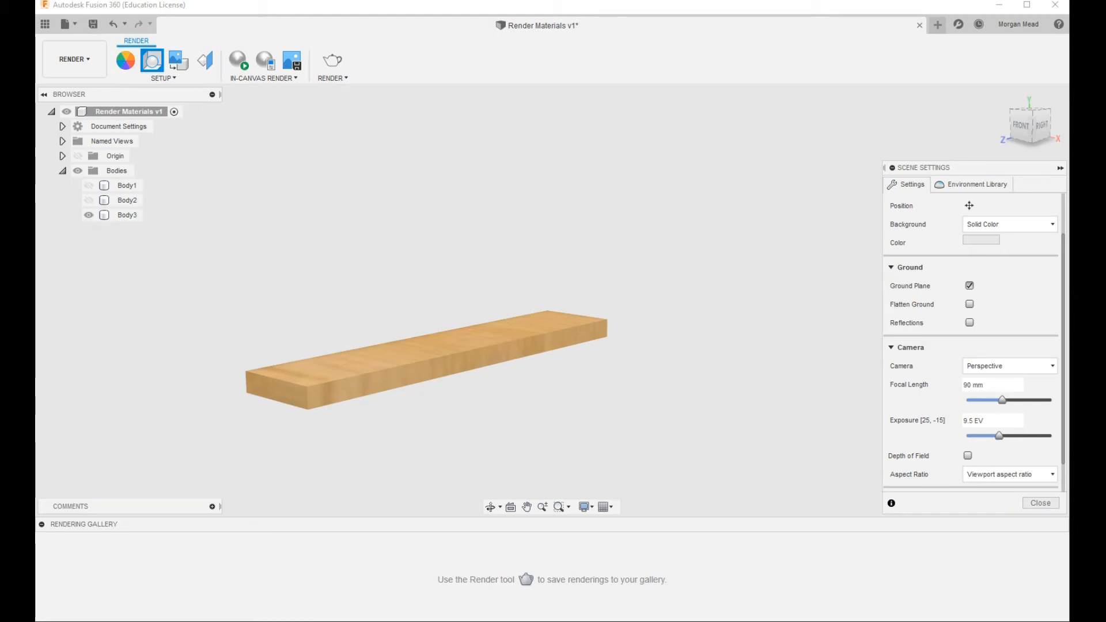
left_click(89, 200)
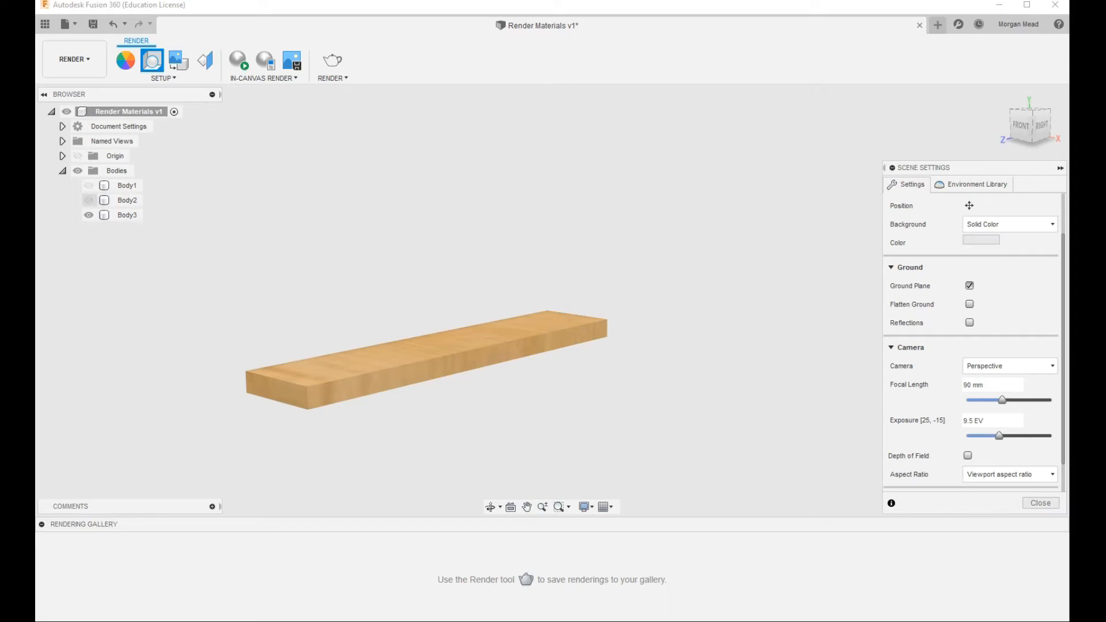
left_click(89, 185)
- Switch the camera to Orthographic and back to Perspective to compare the two projections with all bodies shown
left_click(1009, 365)
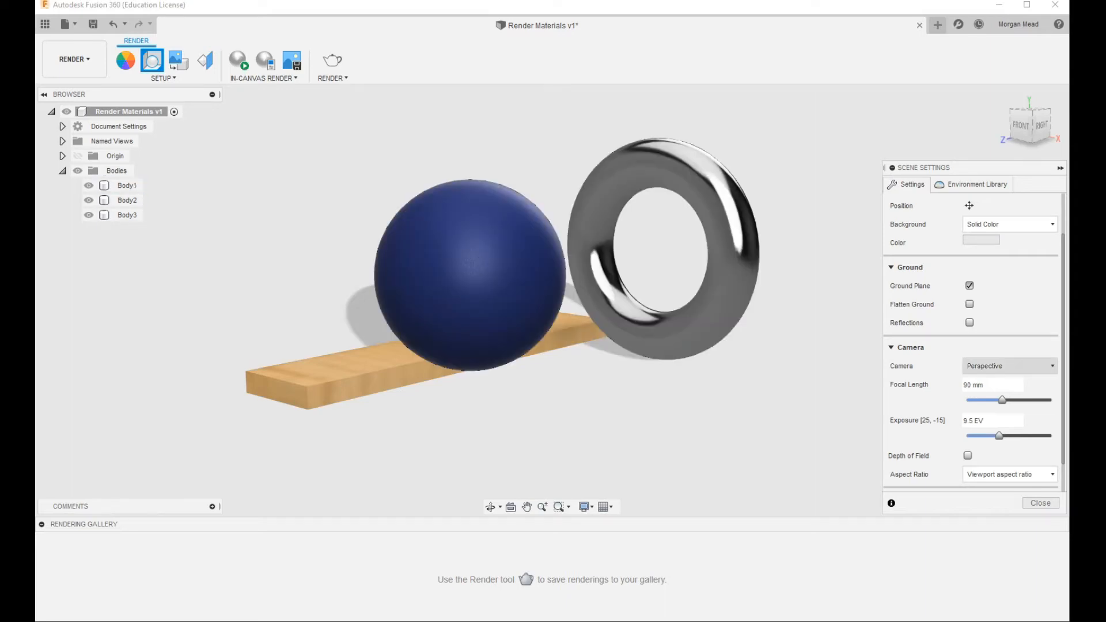
left_click(982, 382)
left_click(1009, 365)
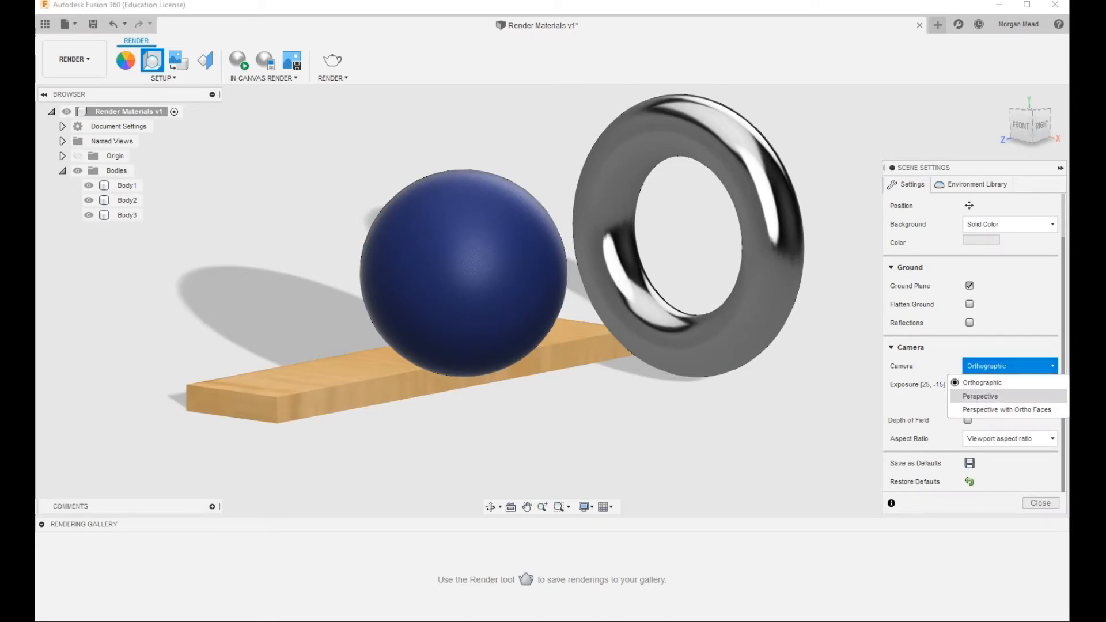
left_click(980, 395)
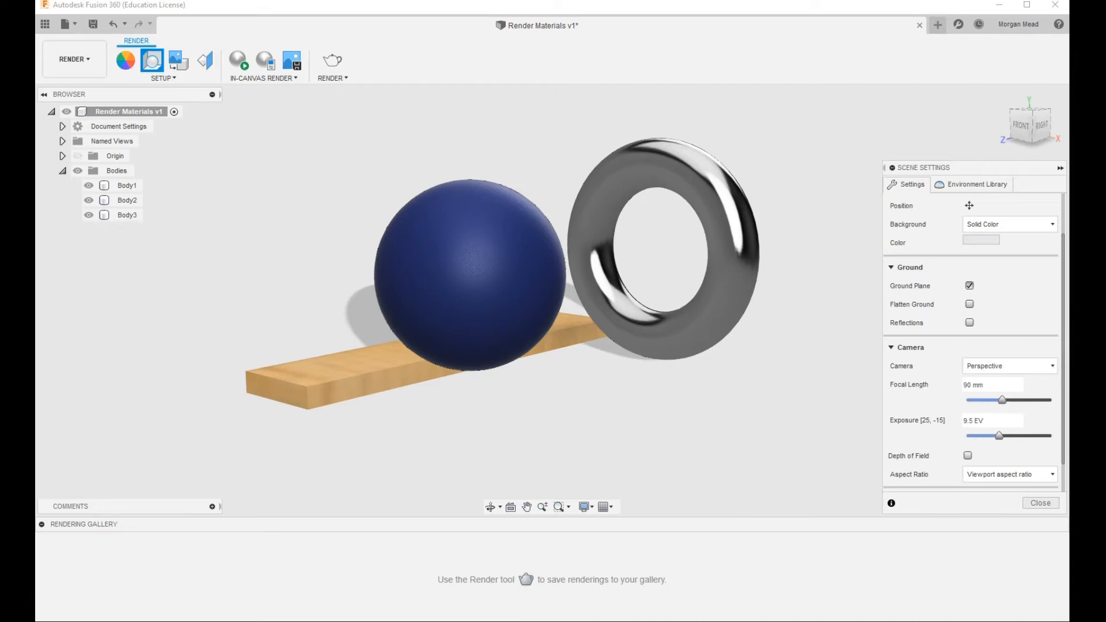
- Hide the sphere and torus, and view the bar closely from its front end in perspective
left_click(88, 185)
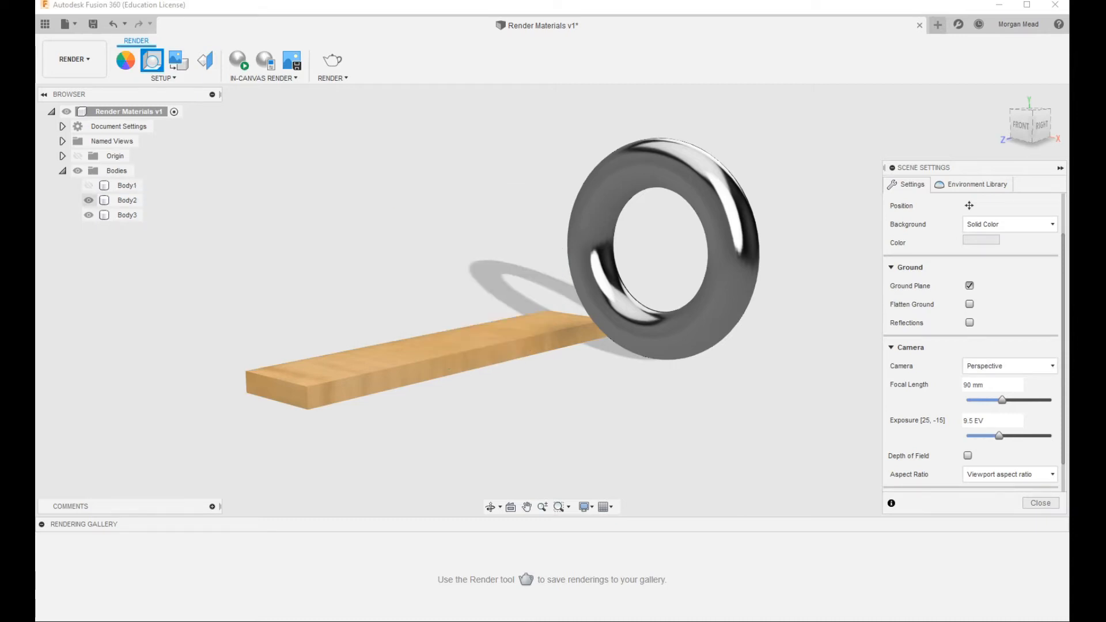
left_click(88, 200)
middle_click_drag(447, 352, 544, 294, "shift")
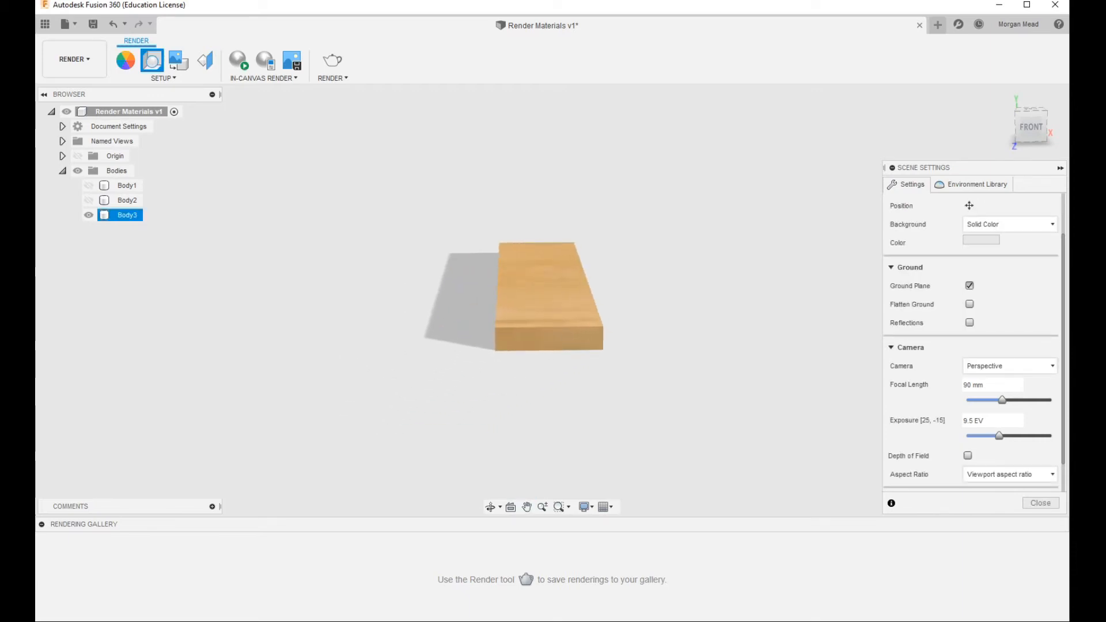
scroll(597, 324, "up", 5)
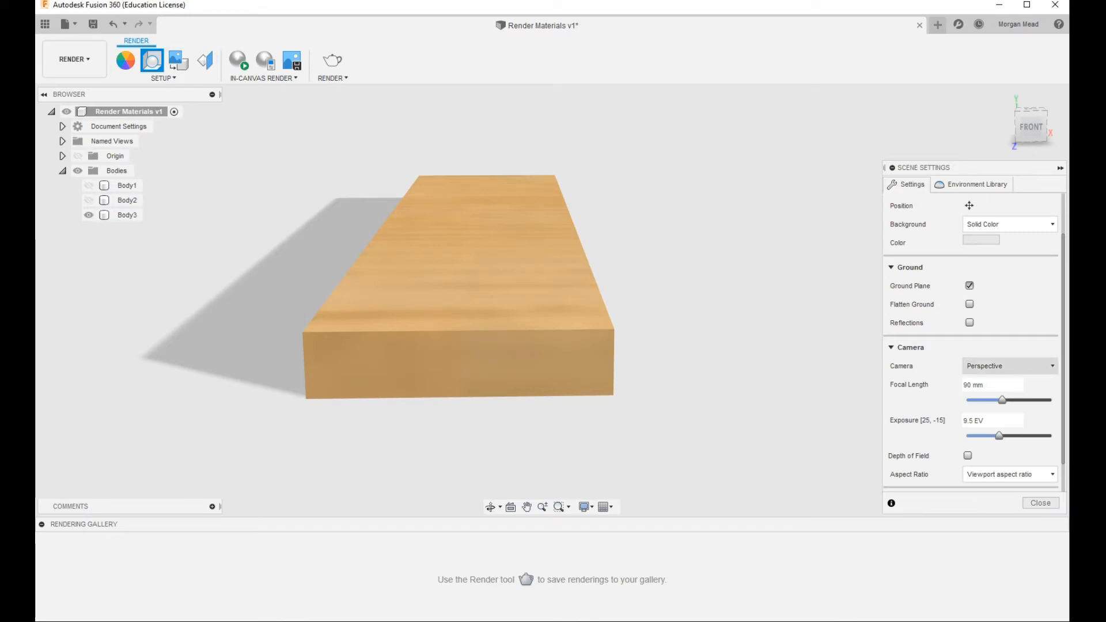
- Set the camera to Orthographic and examine whether the bar's long edges stay parallel from different angles
left_click(1009, 365)
left_click(986, 380)
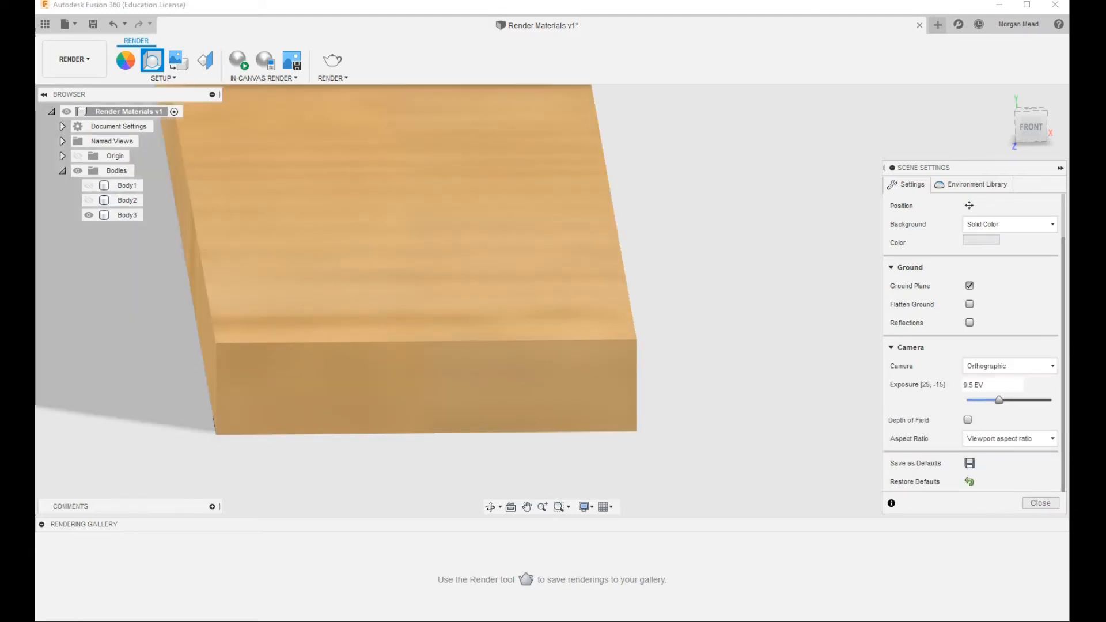
scroll(677, 275, "down", 5)
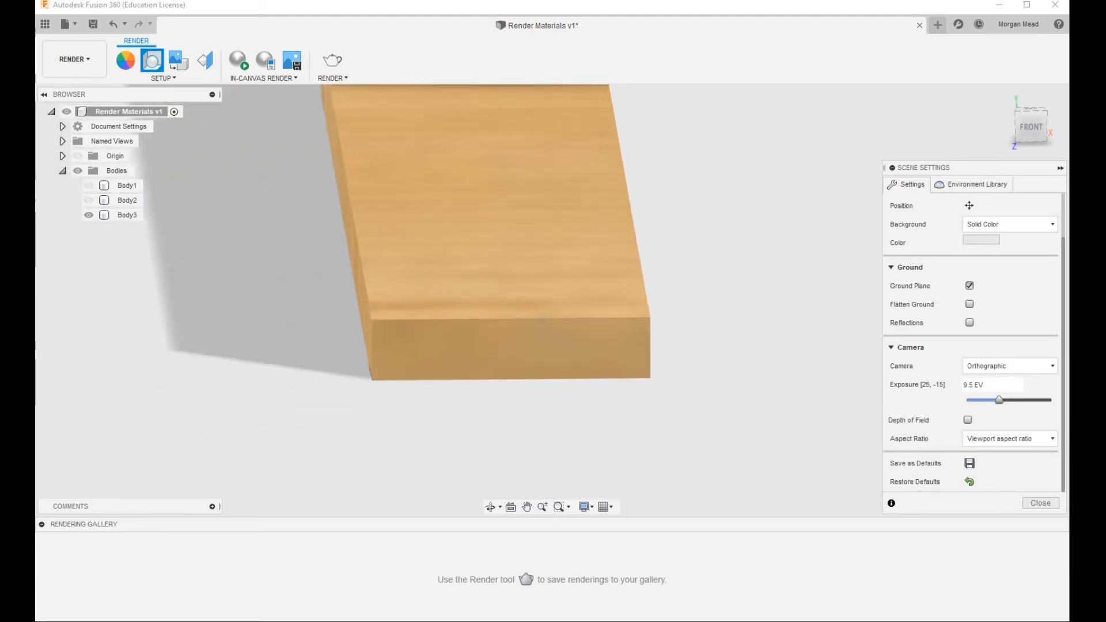
middle_click_drag(563, 234, 611, 126, "shift")
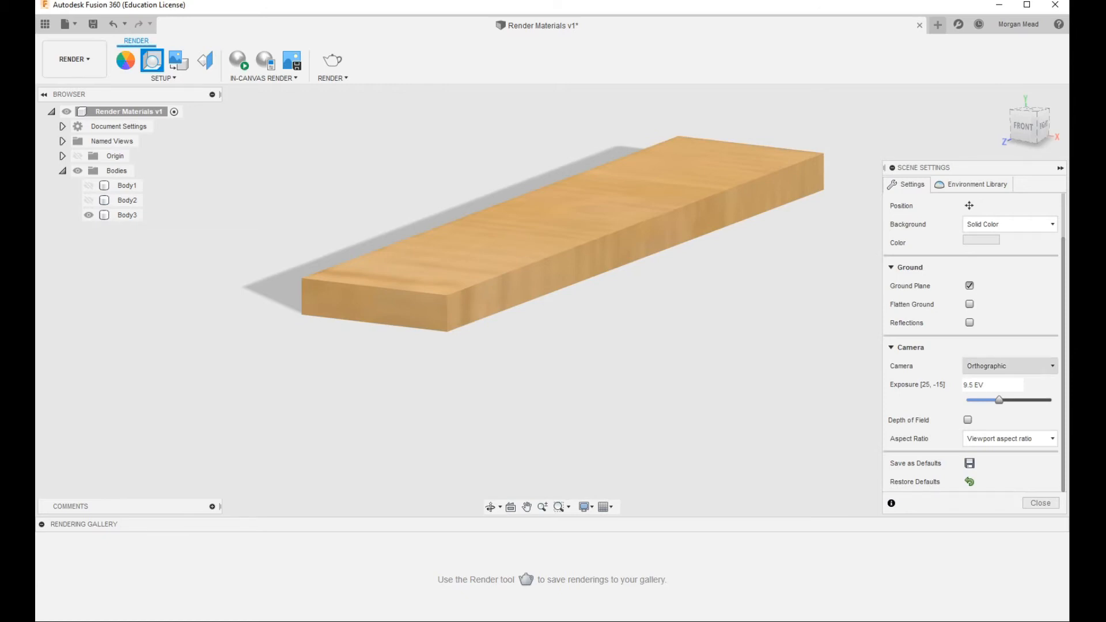
- Compare the Perspective with Ortho Faces and Perspective cameras on the bar, ending on Perspective with Ortho Faces
left_click(1009, 366)
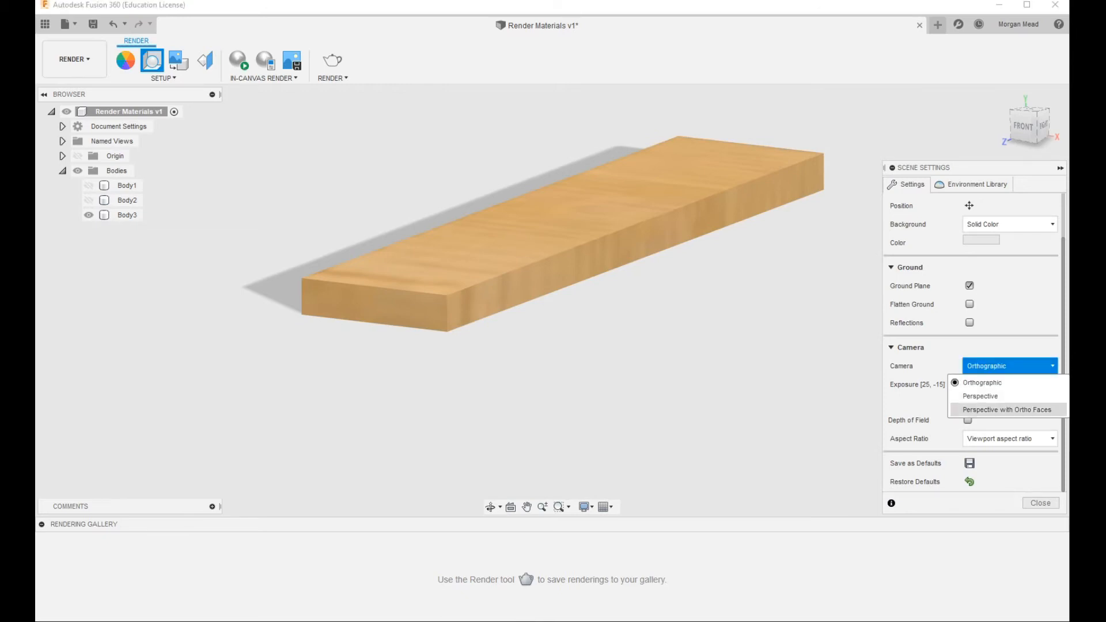
left_click(1006, 410)
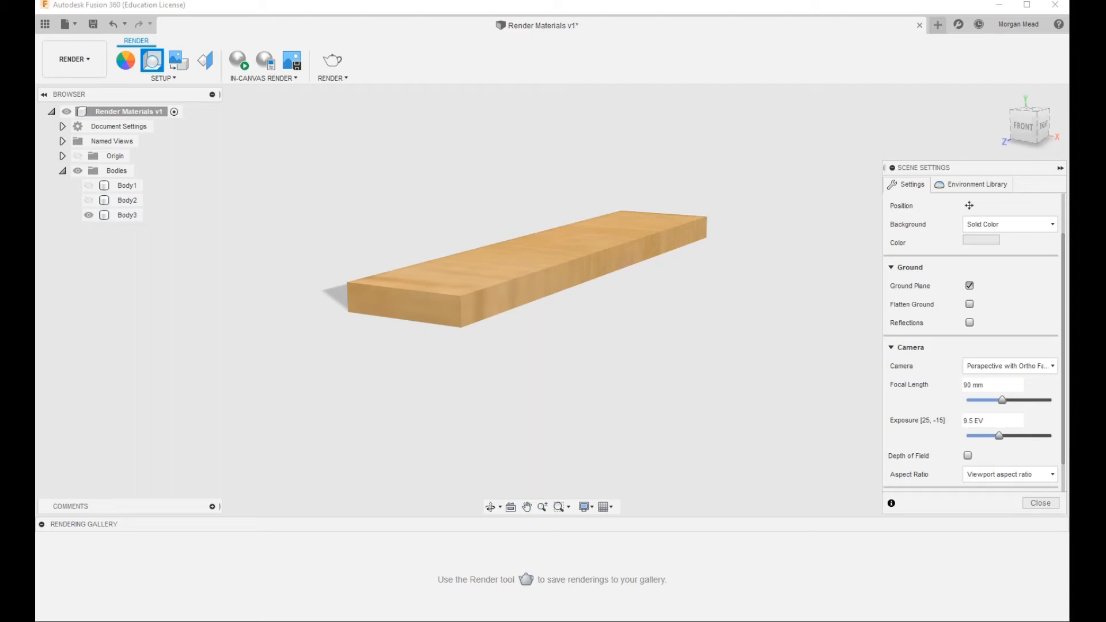
left_click(1008, 366)
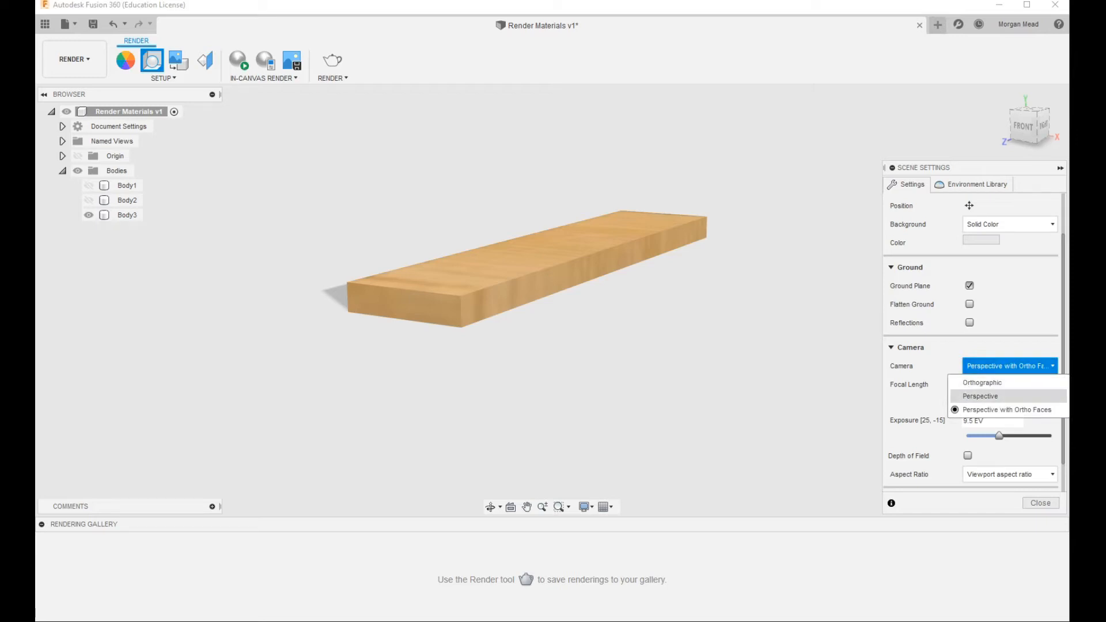
left_click(988, 395)
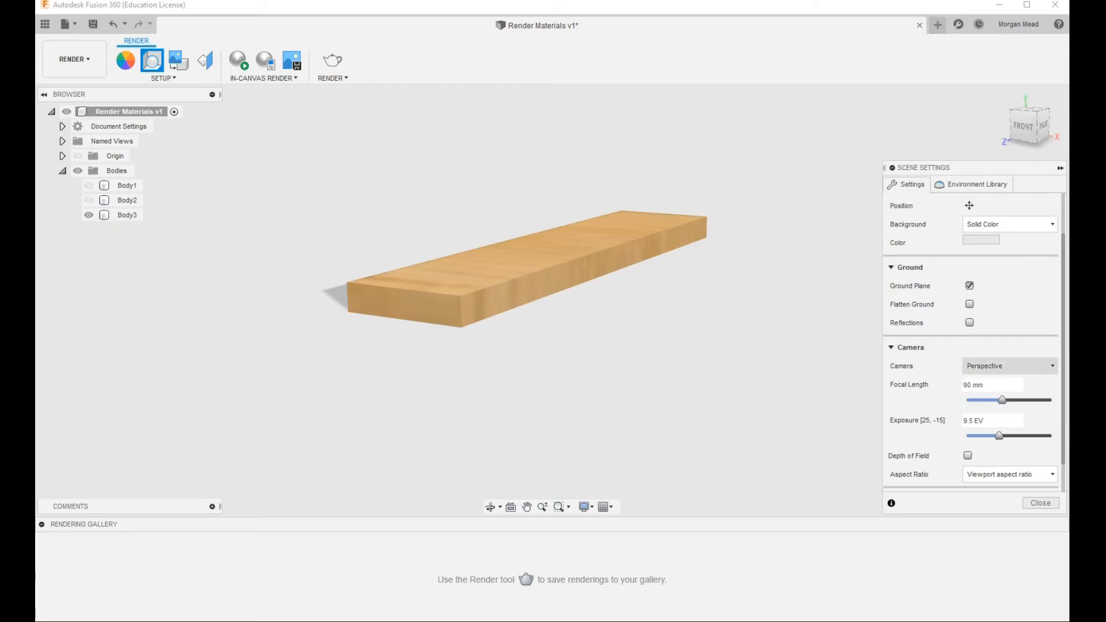
left_click(1010, 366)
left_click(1002, 409)
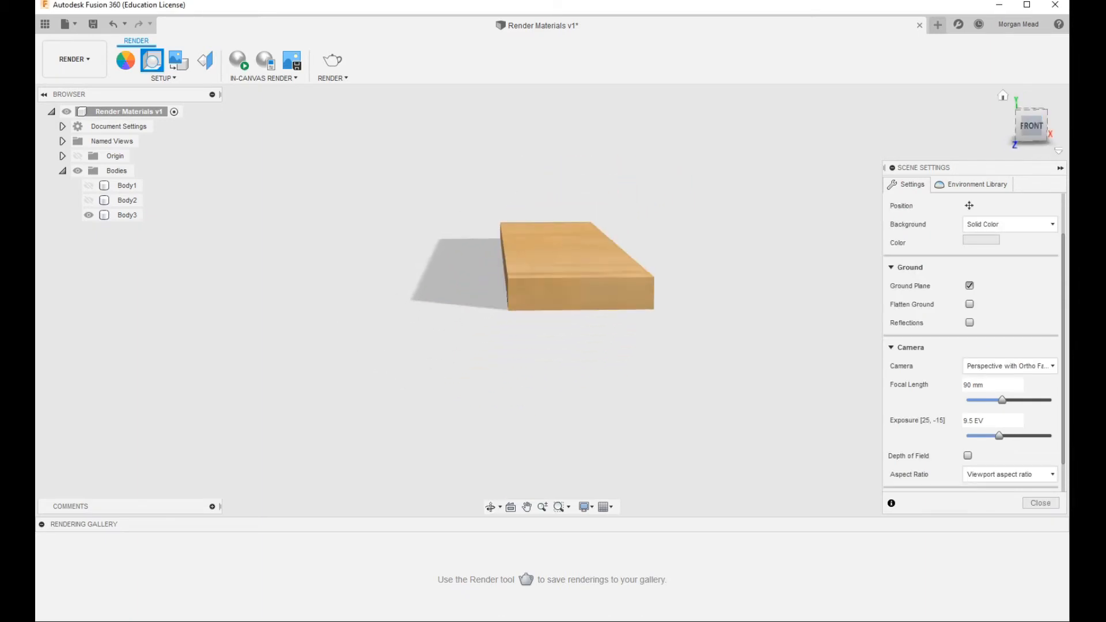
- Examine the bar in the straight front view, and orbit back to an angled view
left_click(1030, 124)
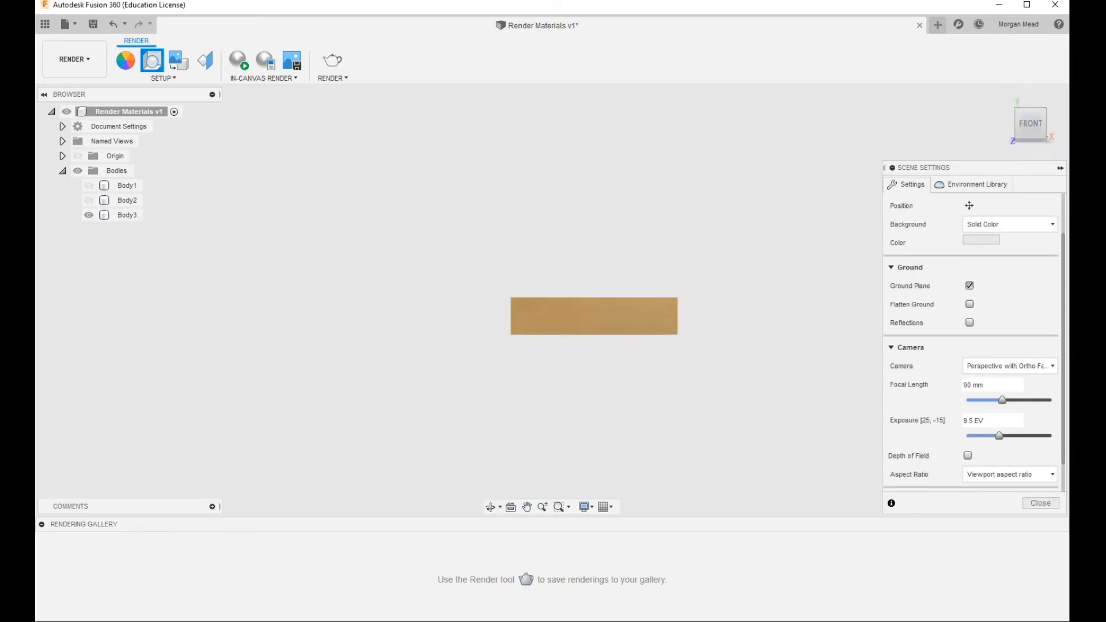
left_click(1002, 95)
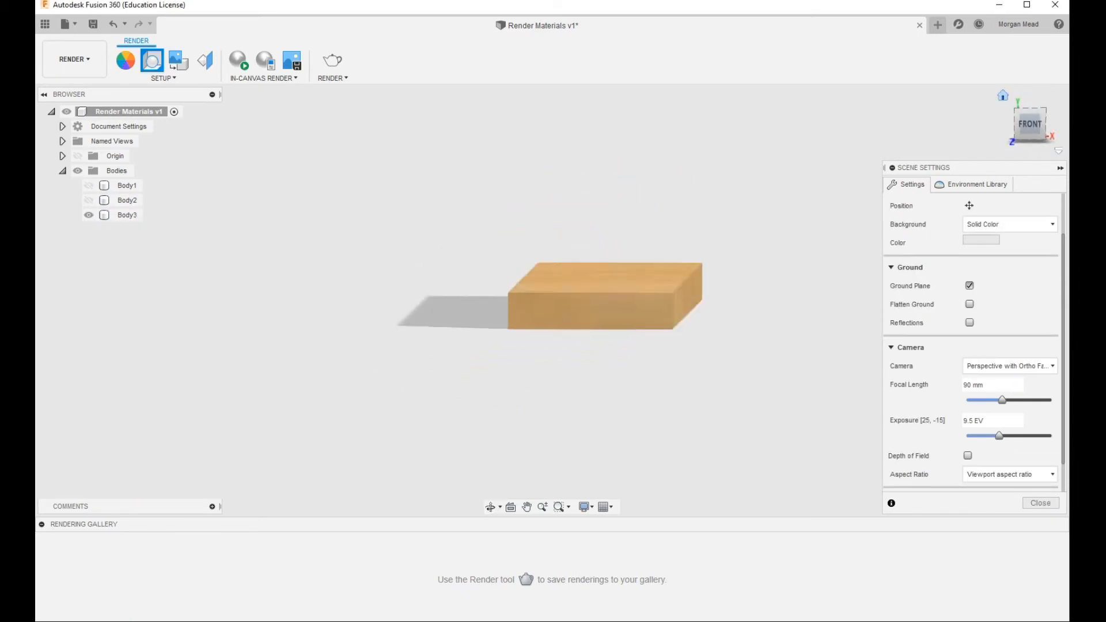
middle_click_drag(553, 299, 598, 251, "shift")
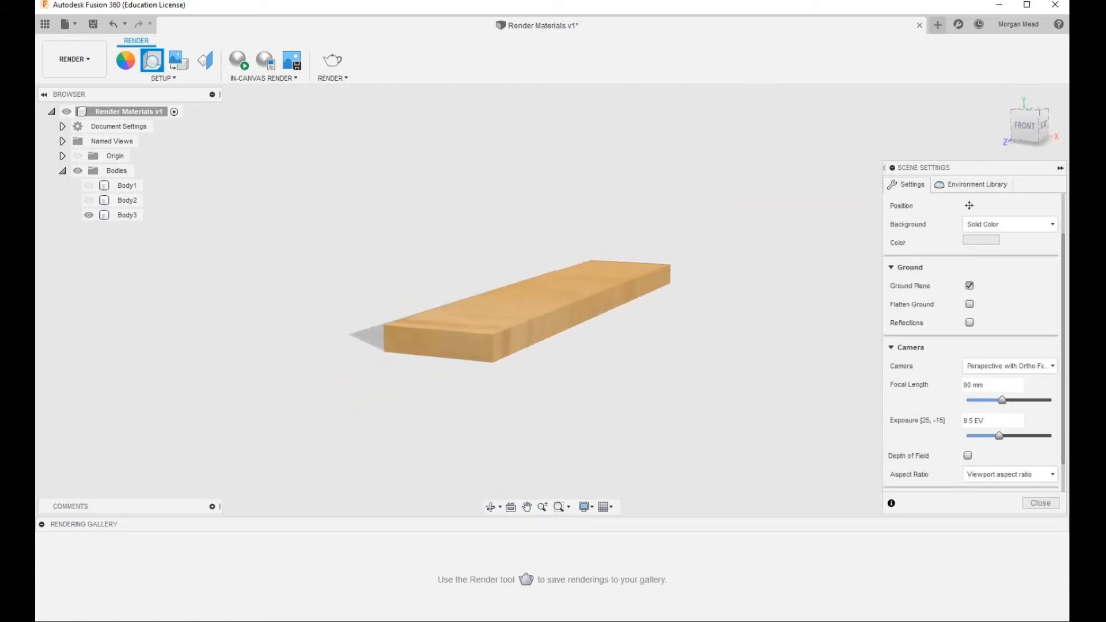
- Set the camera to Perspective, and show the torus and sphere again
left_click(1009, 366)
left_click(990, 394)
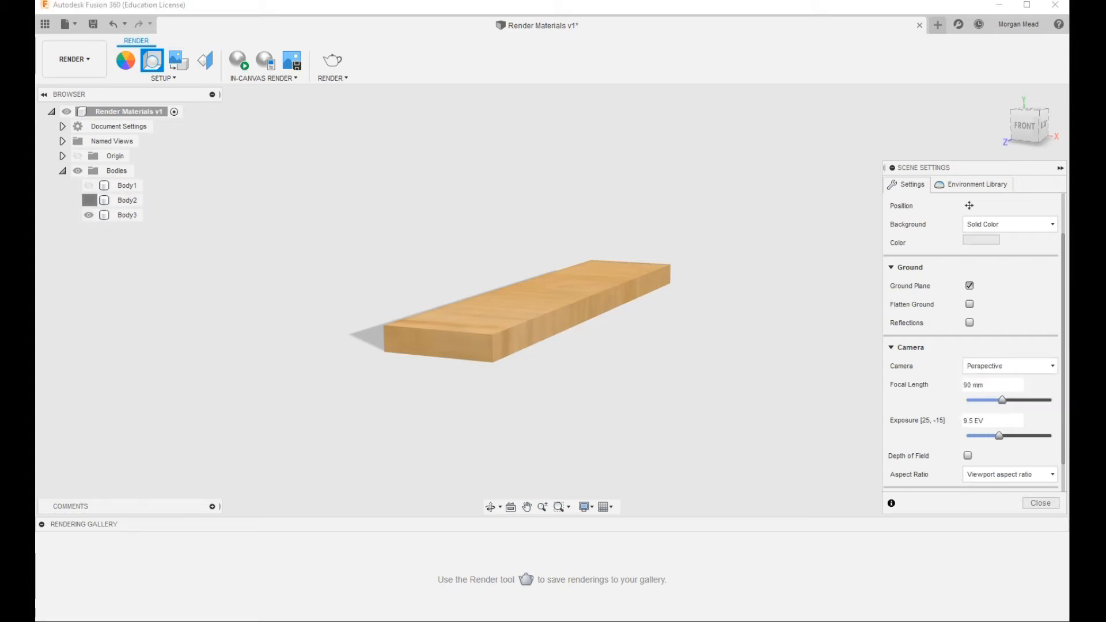
left_click(88, 200)
left_click(89, 185)
left_click(120, 186)
middle_click_drag(719, 156, 545, 301)
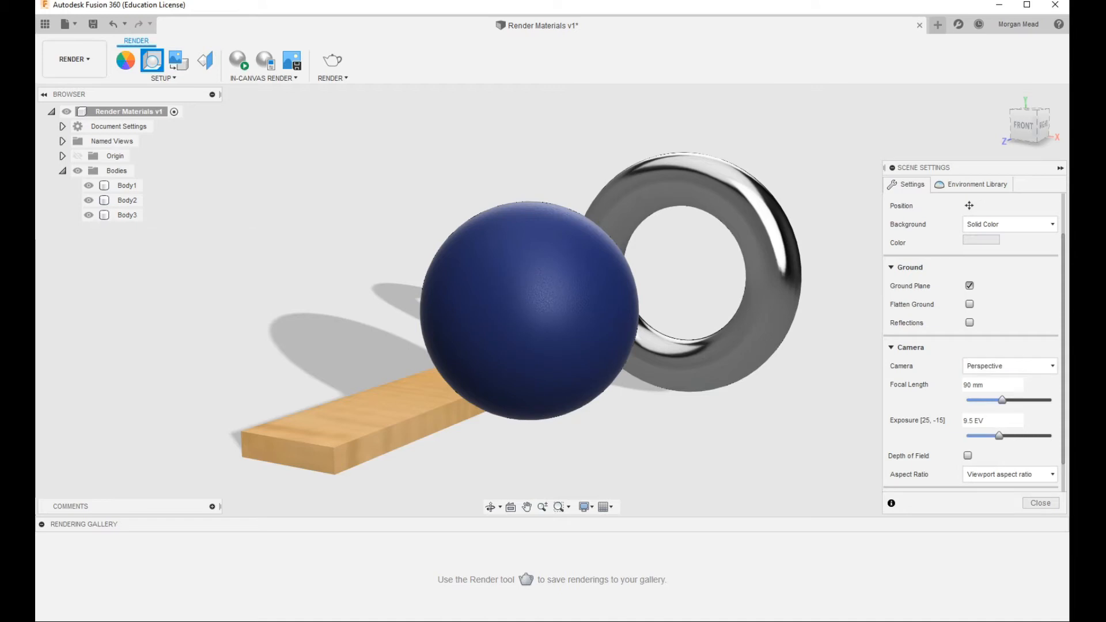
- Try camera focal lengths of 200 mm and 36 mm, and examine the perspective distortion of the bodies
left_click_drag(1002, 400, 1052, 400)
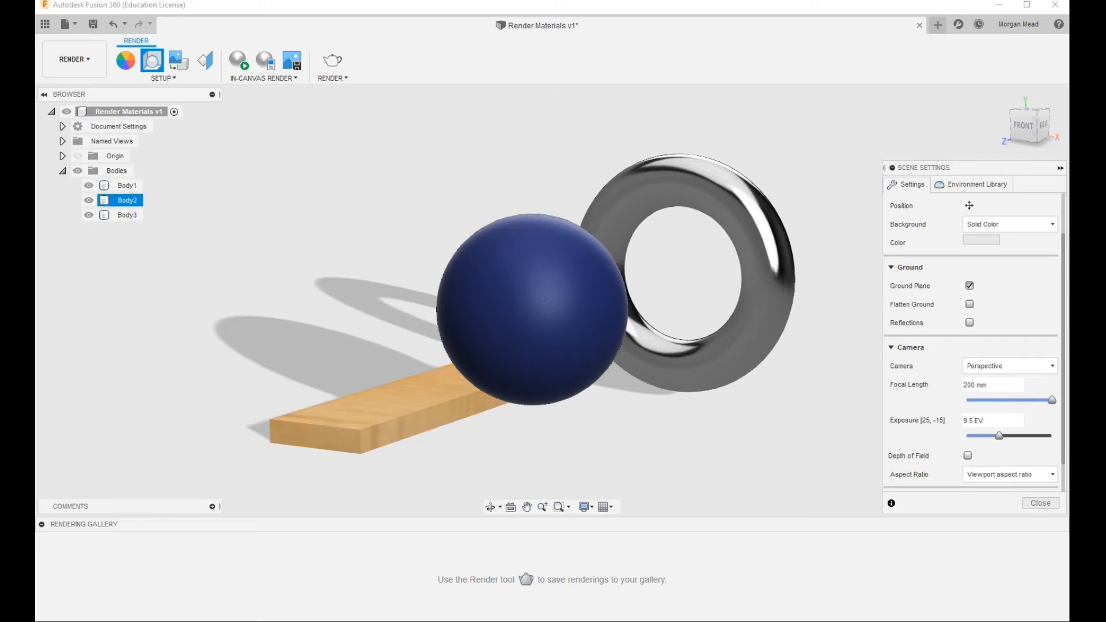
left_click_drag(1052, 400, 978, 400)
middle_click_drag(519, 288, 526, 208)
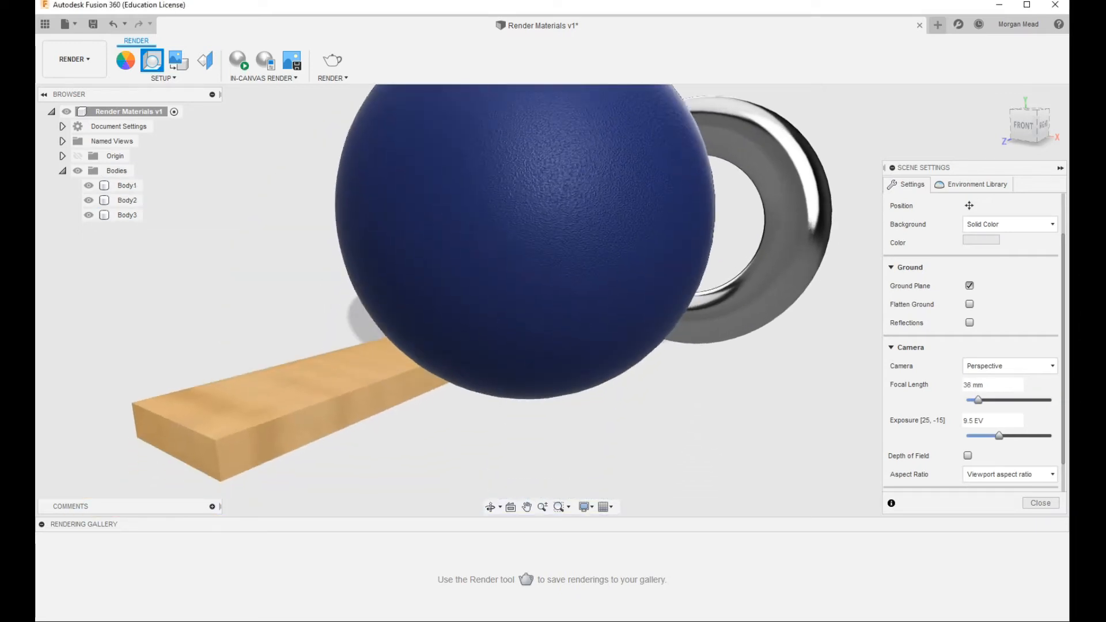
scroll(668, 328, "down", 5)
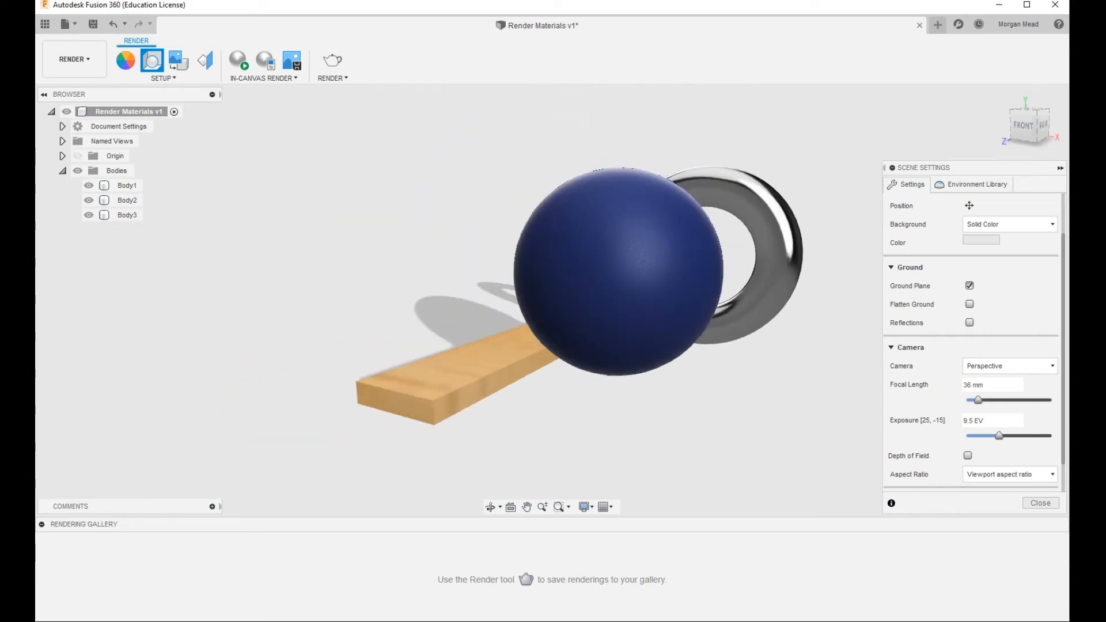
middle_click_drag(612, 278, 596, 252, "shift")
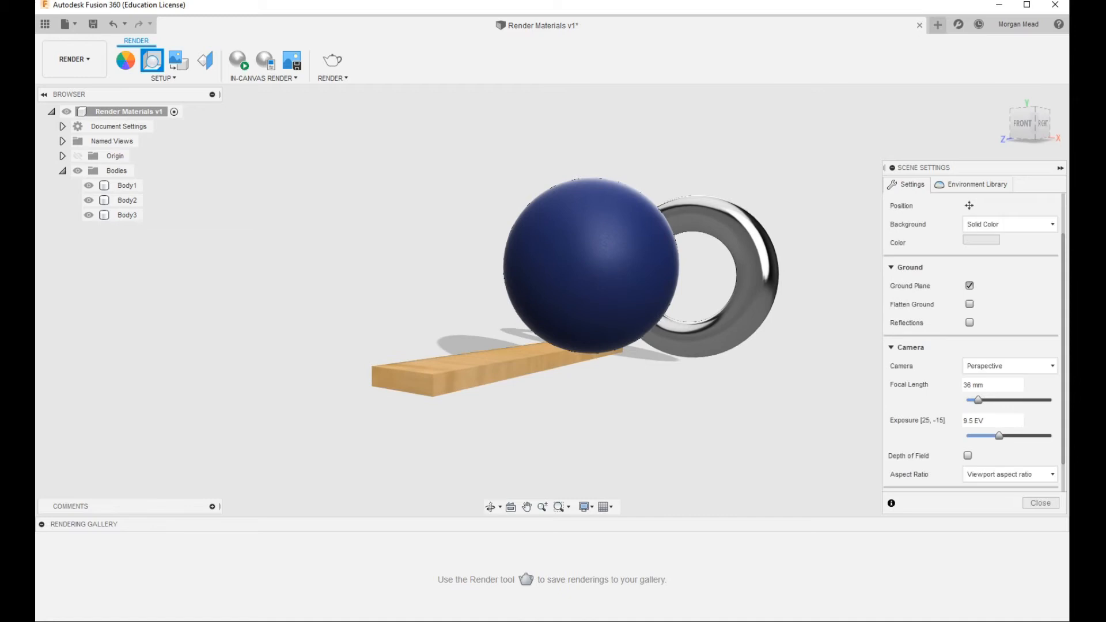
- Set the camera's focal length to 40 mm after trying a longer one, and view the bodies up close
left_click_drag(978, 400, 1000, 400)
middle_click_drag(581, 271, 582, 303, "shift")
mouse_move(1000, 400)
left_mouse_down()
mouse_move(1042, 400)
mouse_move(980, 399)
left_mouse_up()
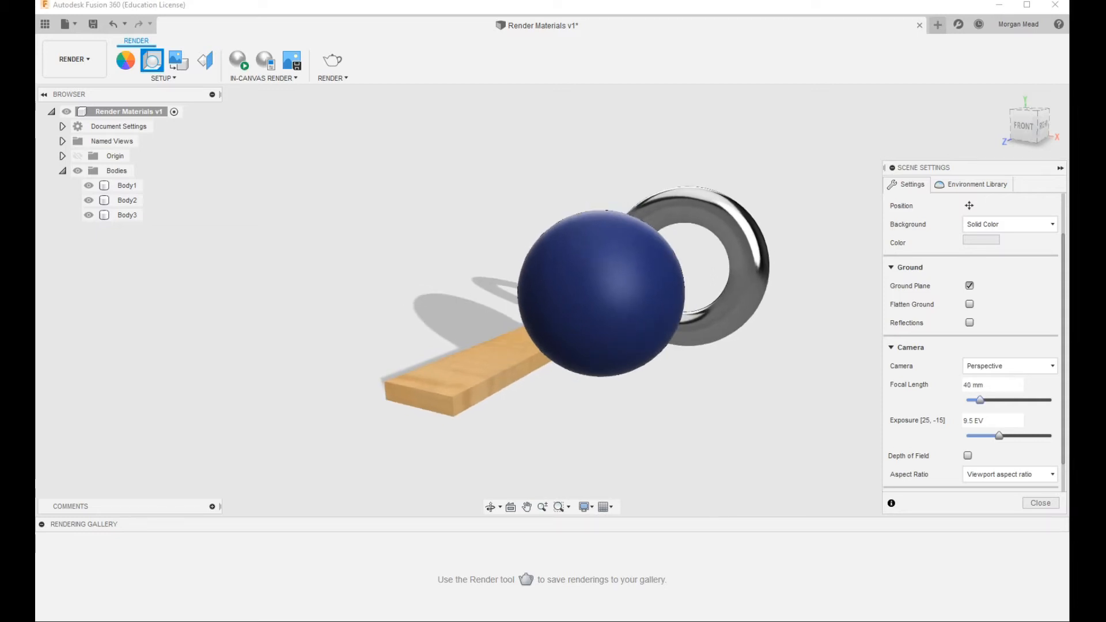
middle_click_drag(600, 296, 527, 322, "shift")
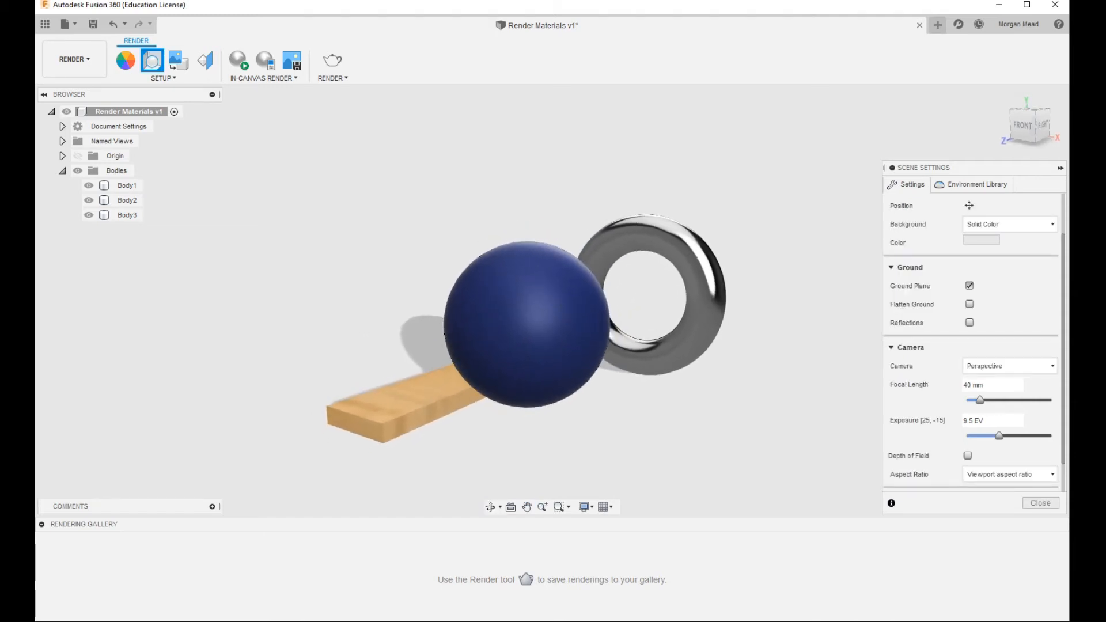
scroll(666, 380, "up", 3)
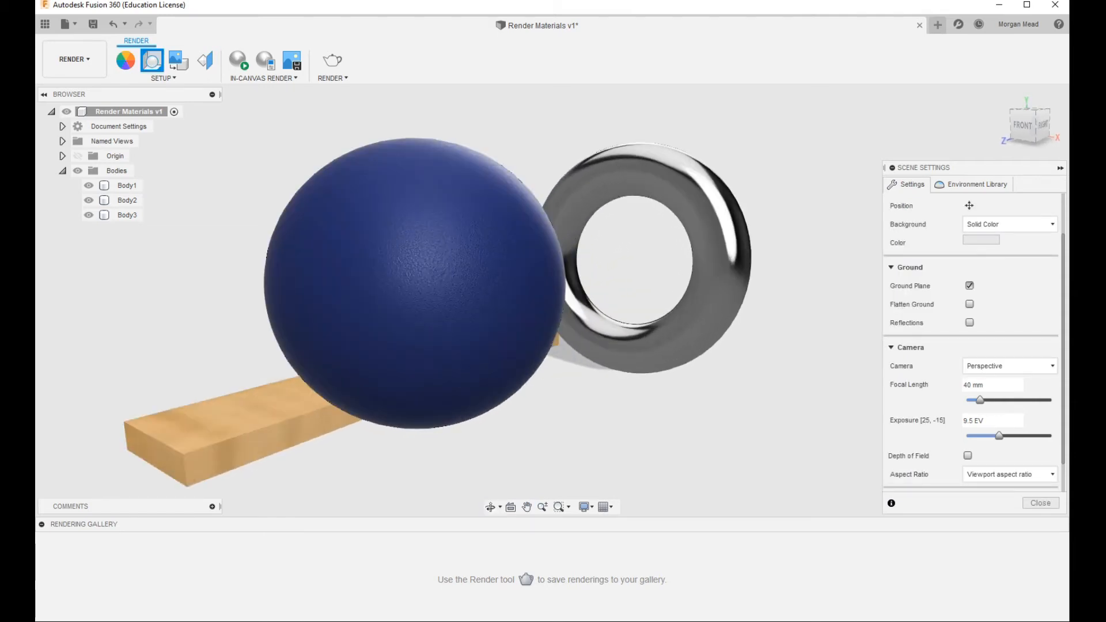
- Set the camera's focal length to 50 mm and its exposure to 9.7 EV
middle_click_drag(666, 380, 723, 364, "shift")
double_click(967, 385)
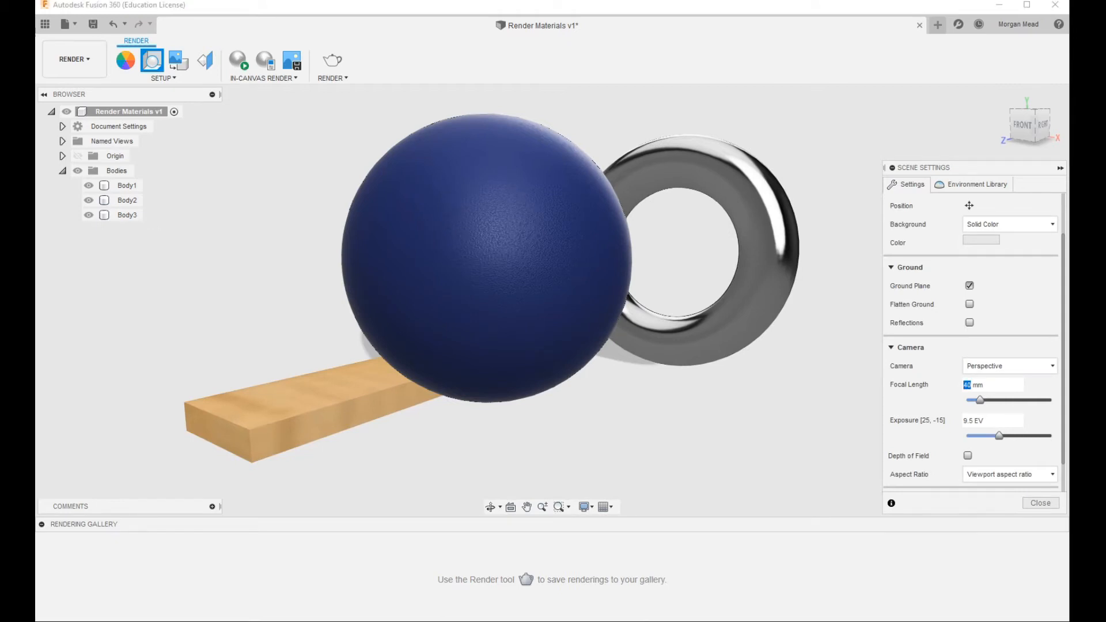
type("50")
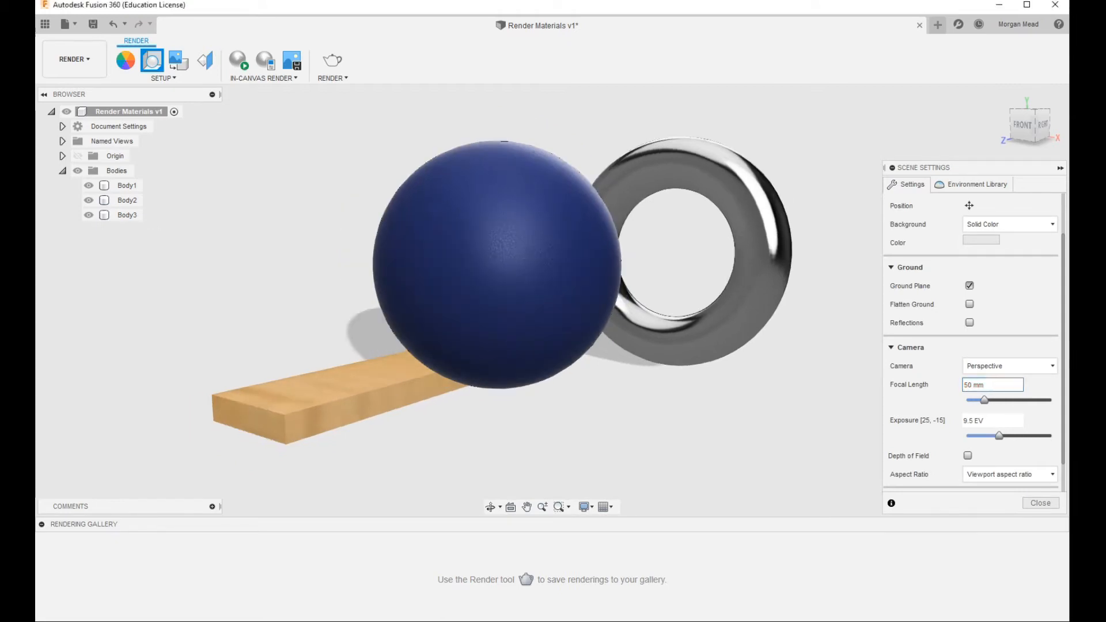
middle_click_drag(748, 360, 764, 371, "shift")
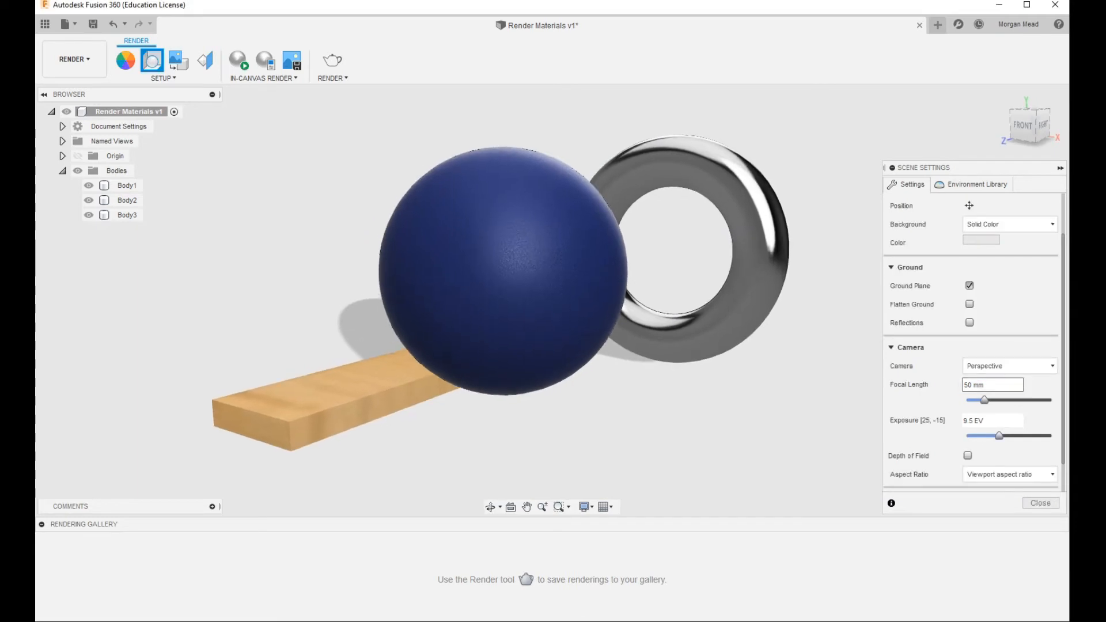
mouse_move(999, 436)
left_mouse_down()
mouse_move(985, 435)
mouse_move(1015, 435)
mouse_move(999, 435)
left_mouse_up()
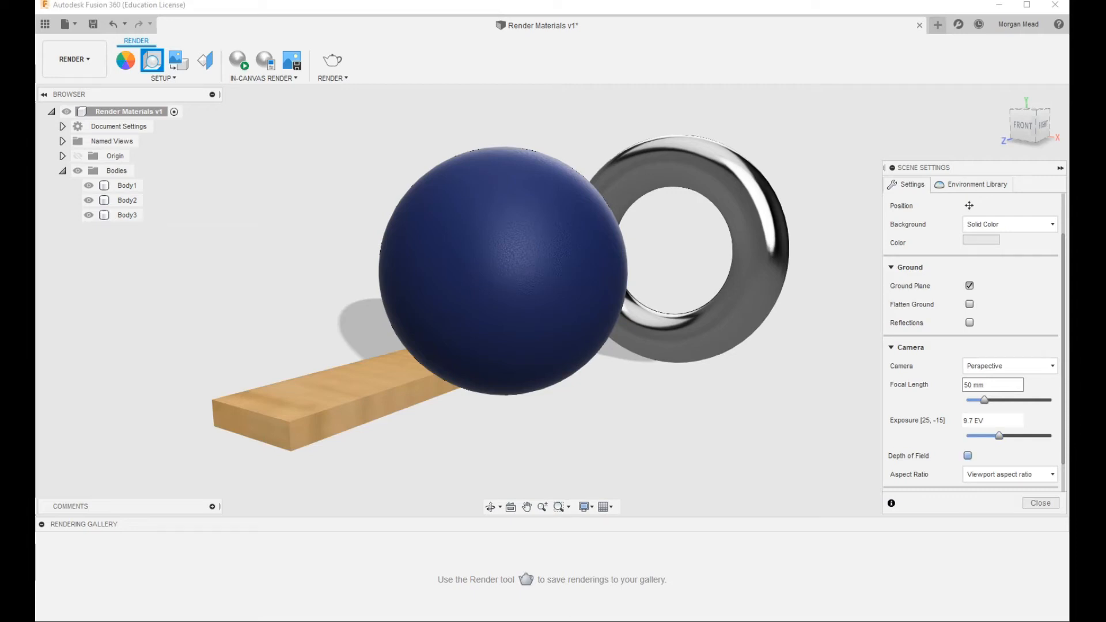
- Try the camera's Depth of Field option, look over its focus and blur settings, and turn it off again
left_click(968, 456)
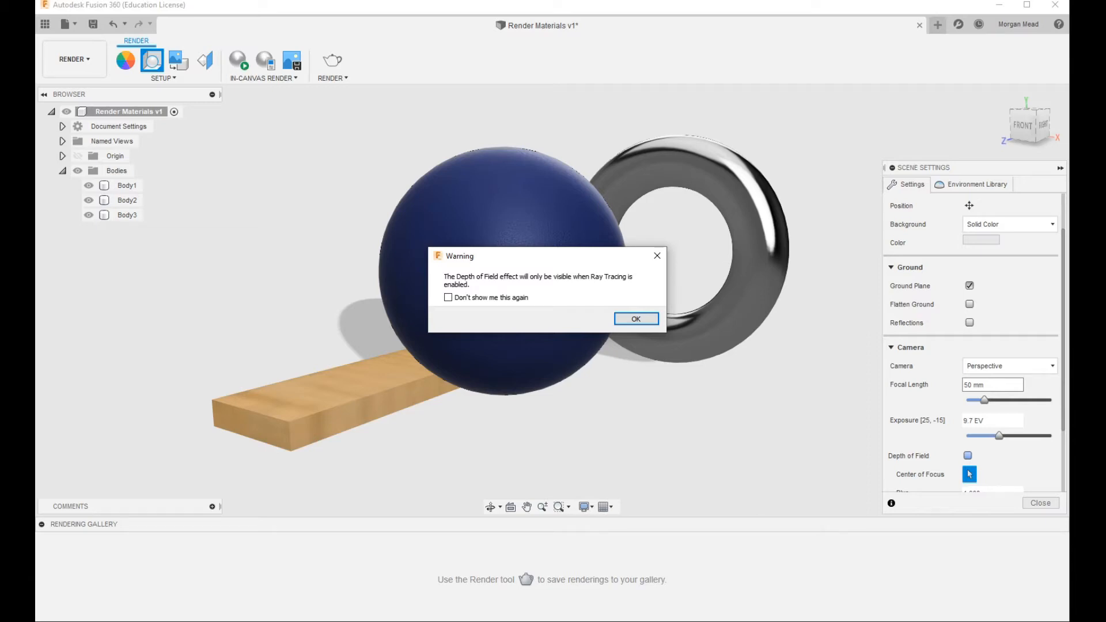
key("Return")
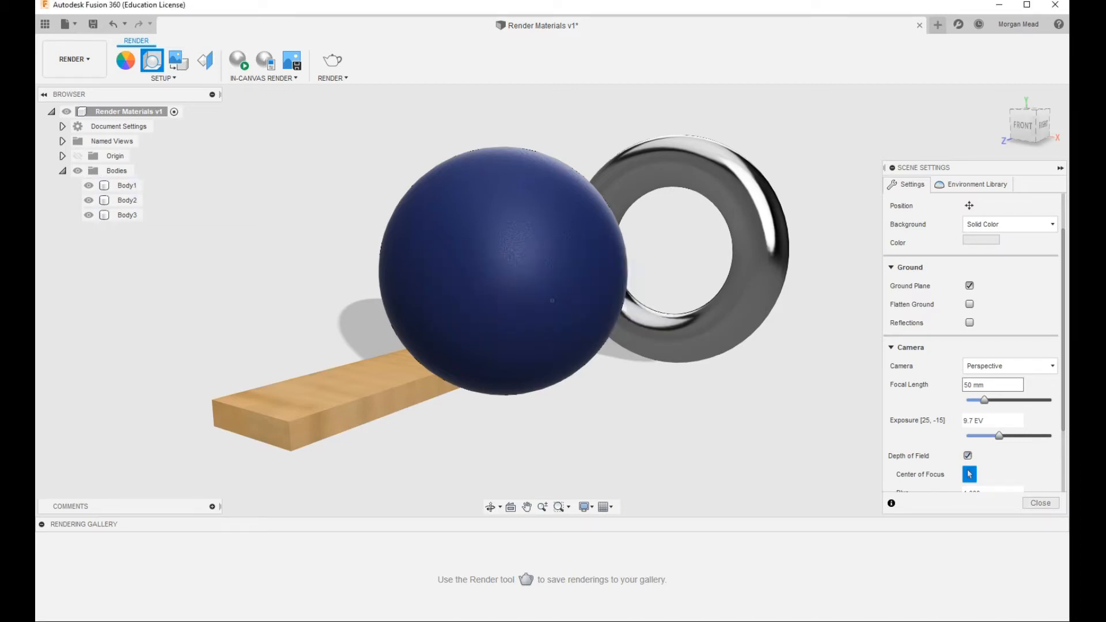
left_click_drag(1062, 380, 1062, 441)
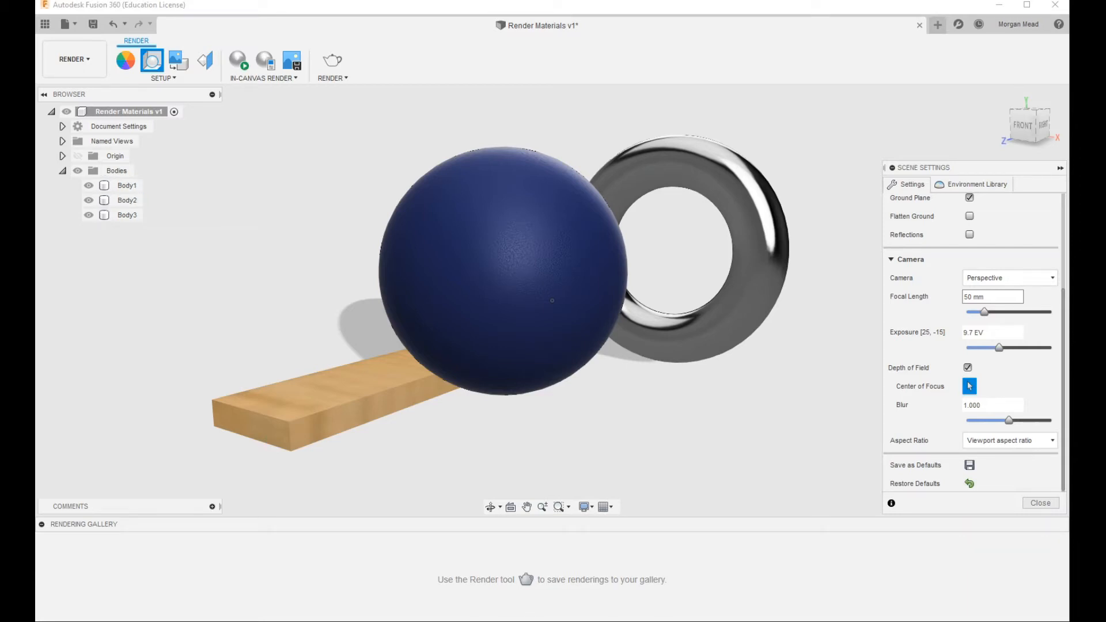
left_click(967, 367)
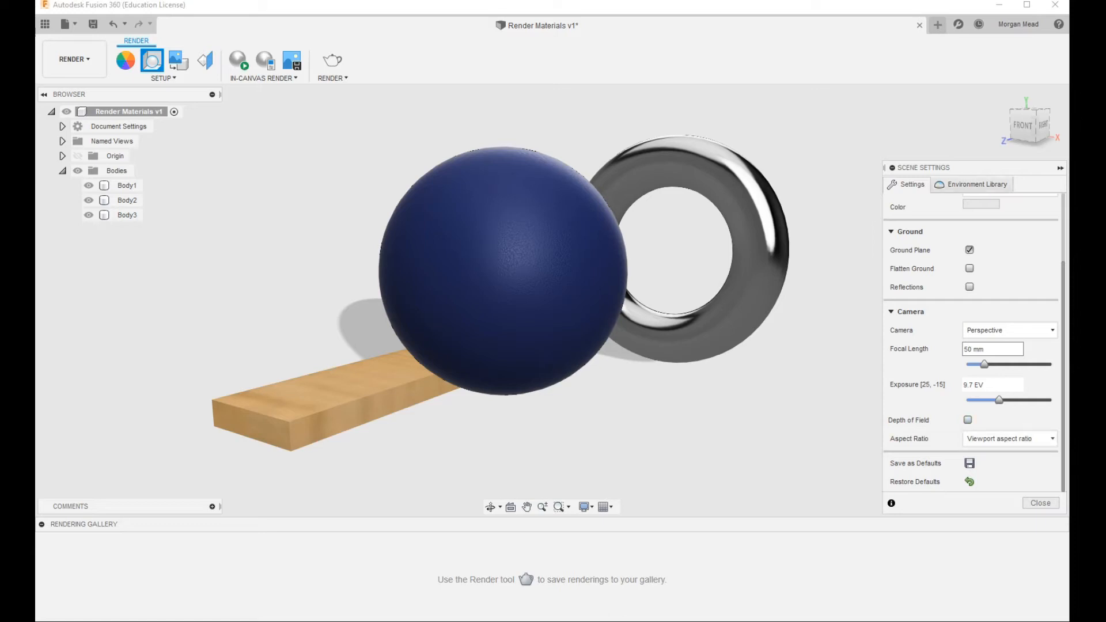
- Look through the environments in the Fusion 360 Library and apply the Cool Light environment to the scene
left_click(973, 185)
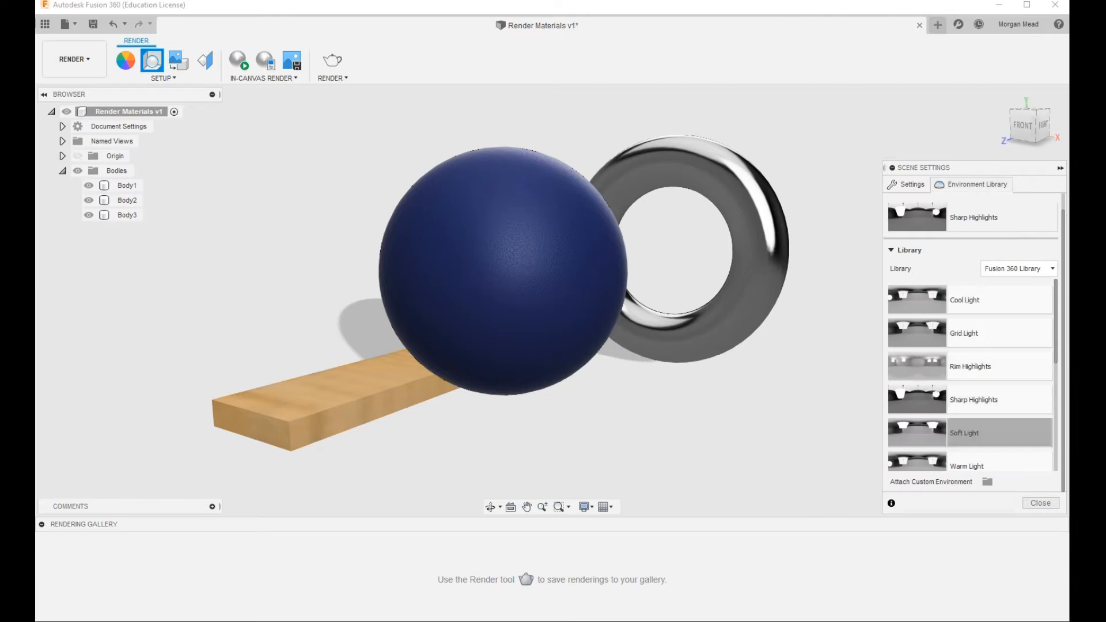
mouse_move(1055, 311)
left_mouse_down()
mouse_move(1055, 326)
mouse_move(1055, 311)
left_mouse_up()
scroll(971, 374, "down", 5)
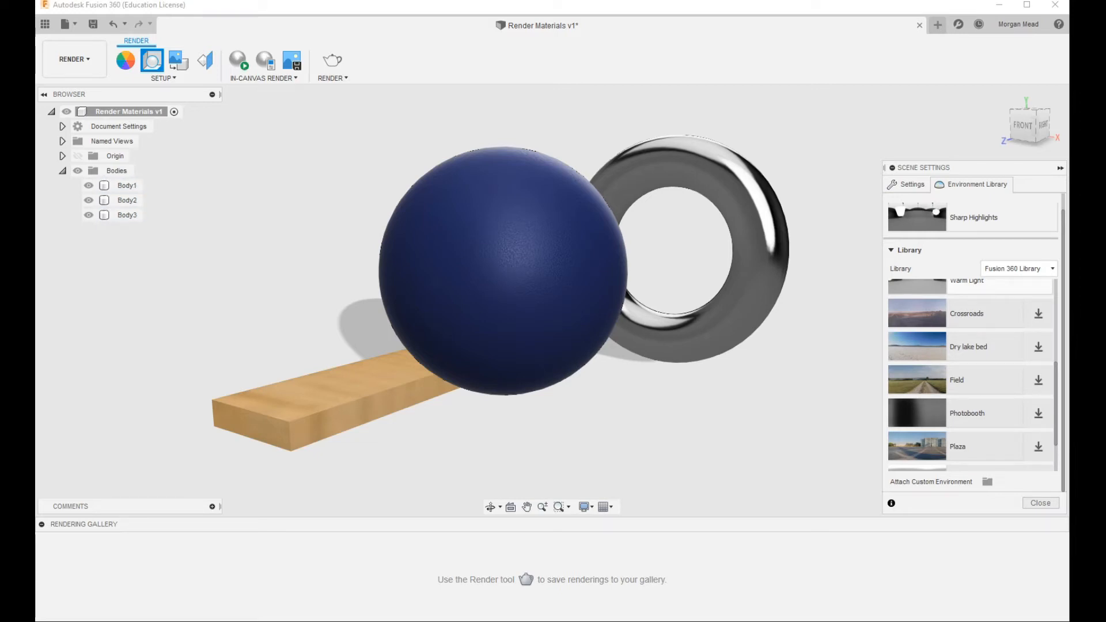
scroll(972, 375, "down", 2)
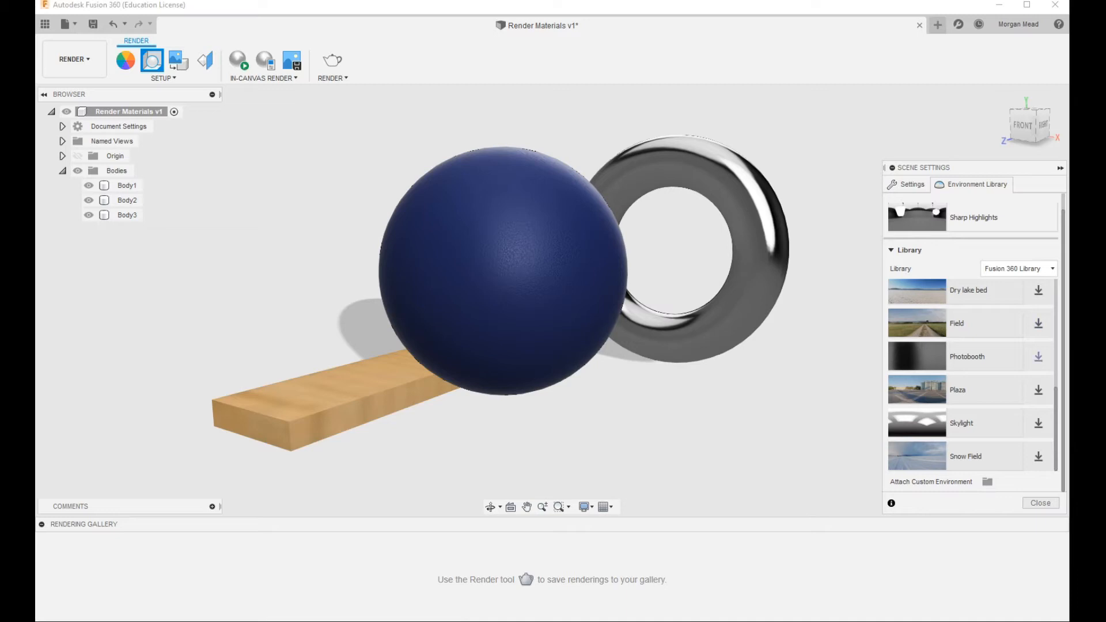
scroll(972, 375, "up", 6)
scroll(973, 375, "up", 1)
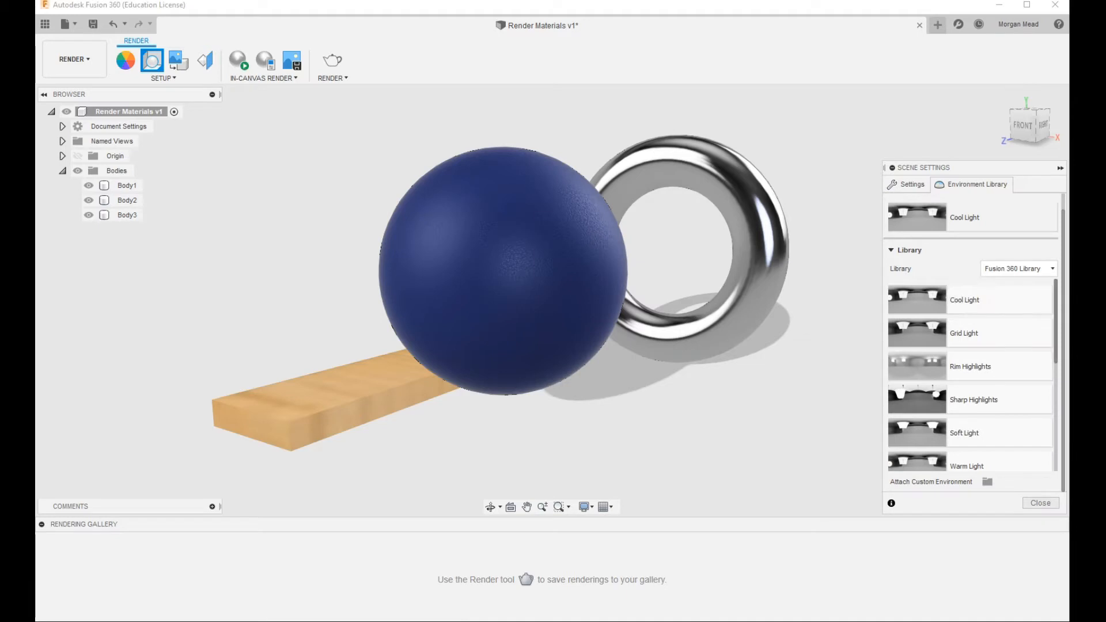
- Download and apply the Field environment, and set the scene background to Environment
scroll(973, 375, "down", 6)
scroll(1037, 390, "down", 4)
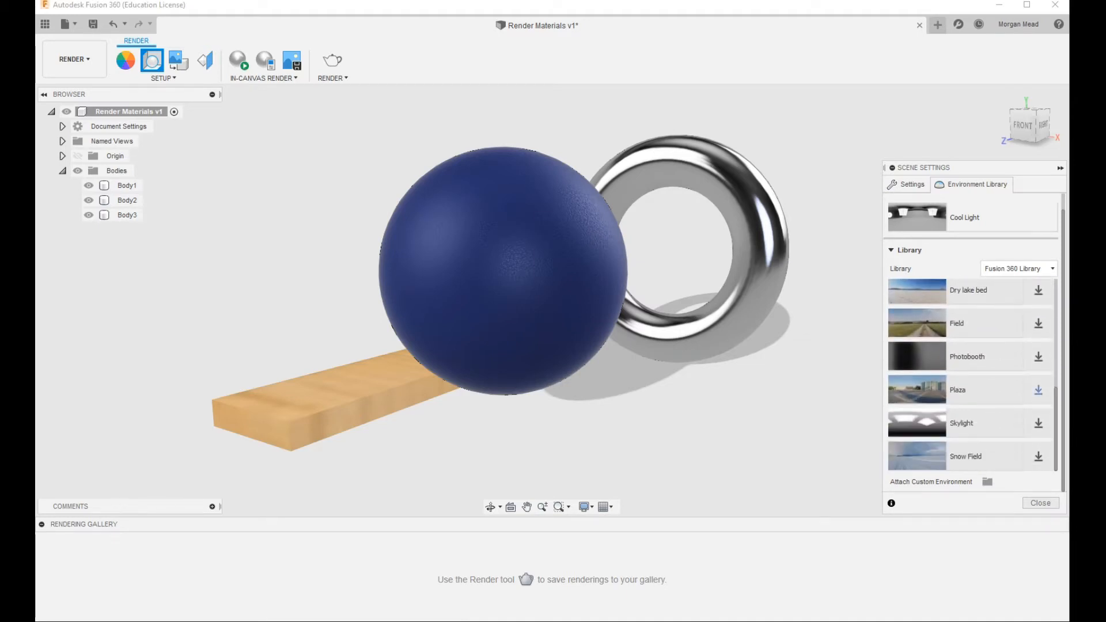
left_click(1038, 323)
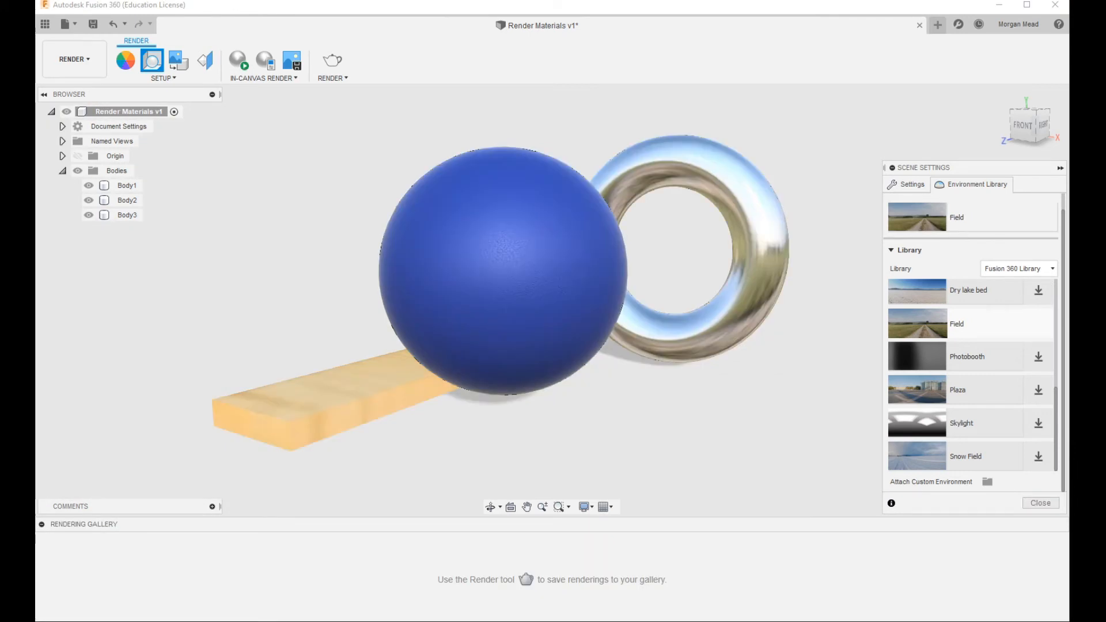
left_click(905, 184)
left_click(1009, 258)
left_click(996, 276)
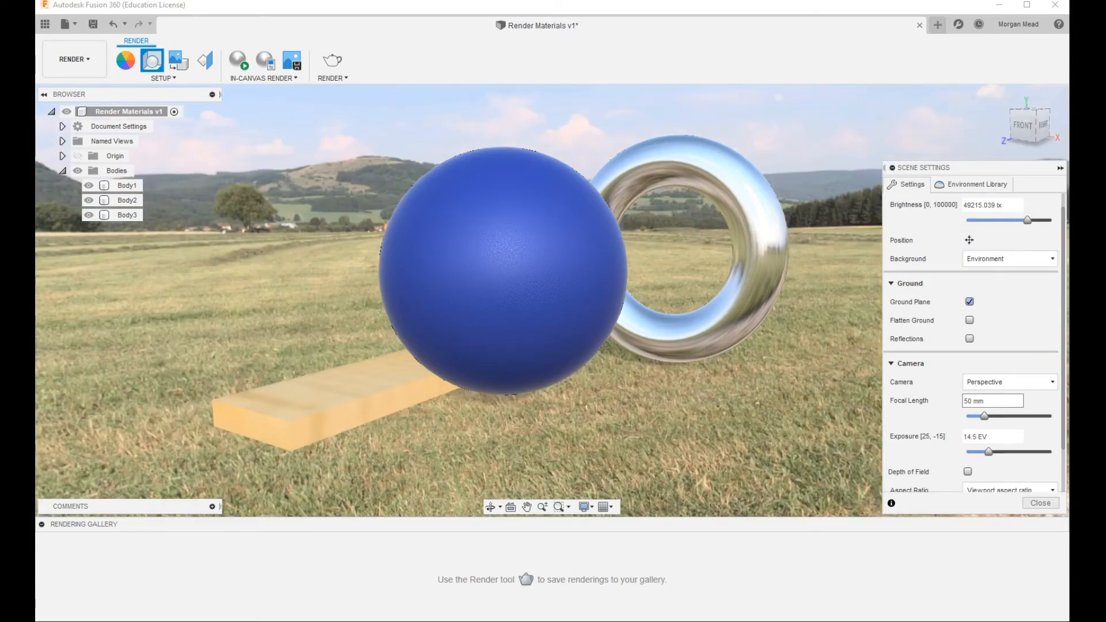
- Set the background back to Solid Color, apply the Soft Light environment, and close the scene settings
left_click(126, 200)
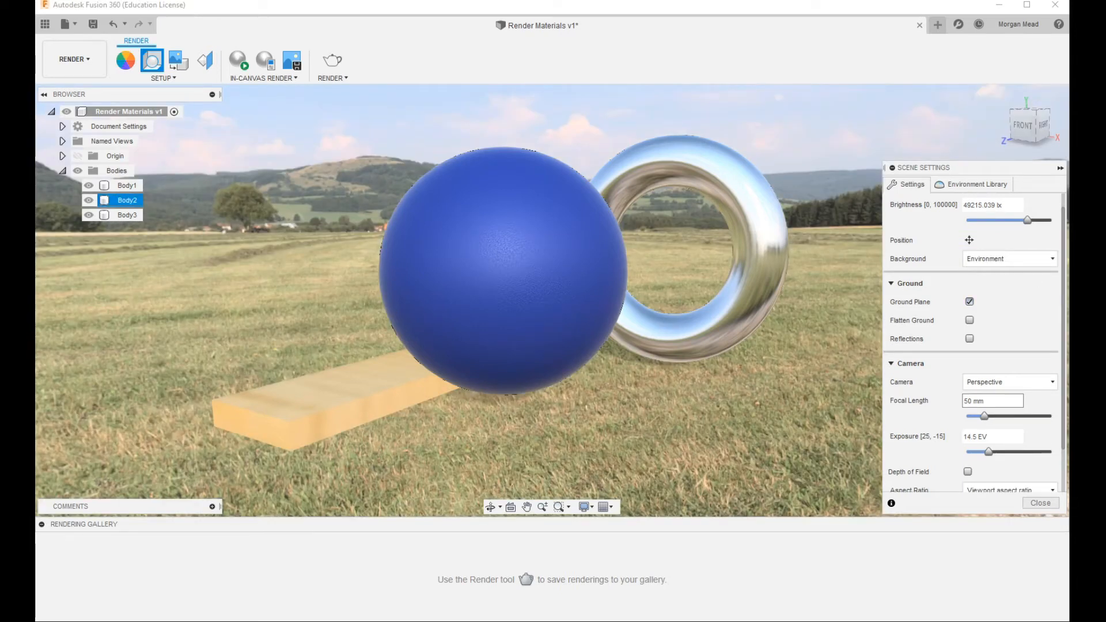
key("Escape")
left_click(1010, 259)
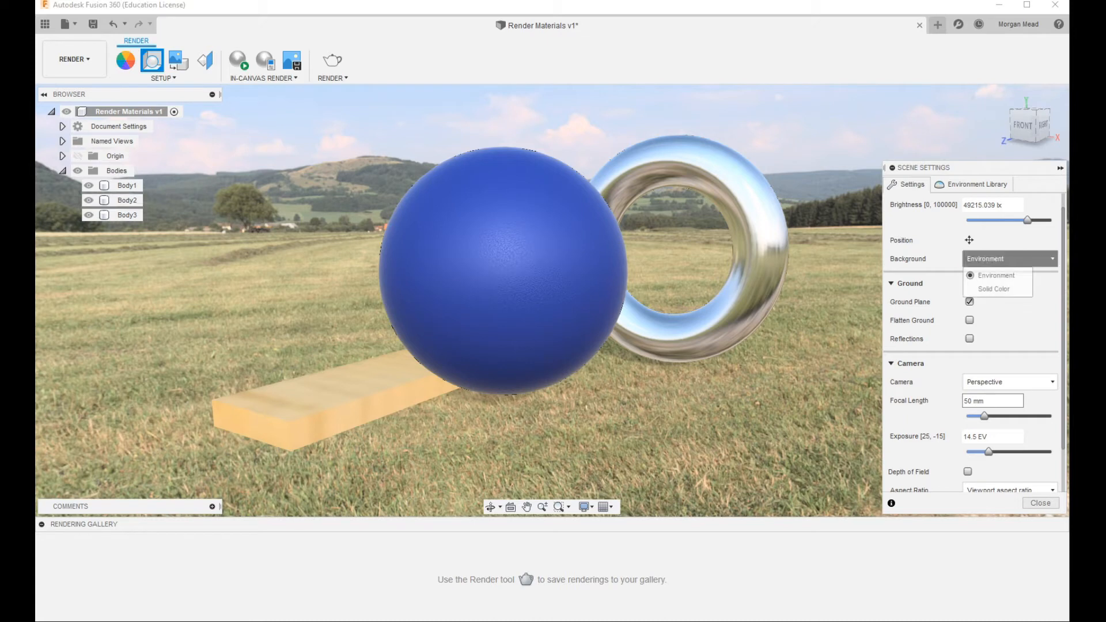
left_click(985, 288)
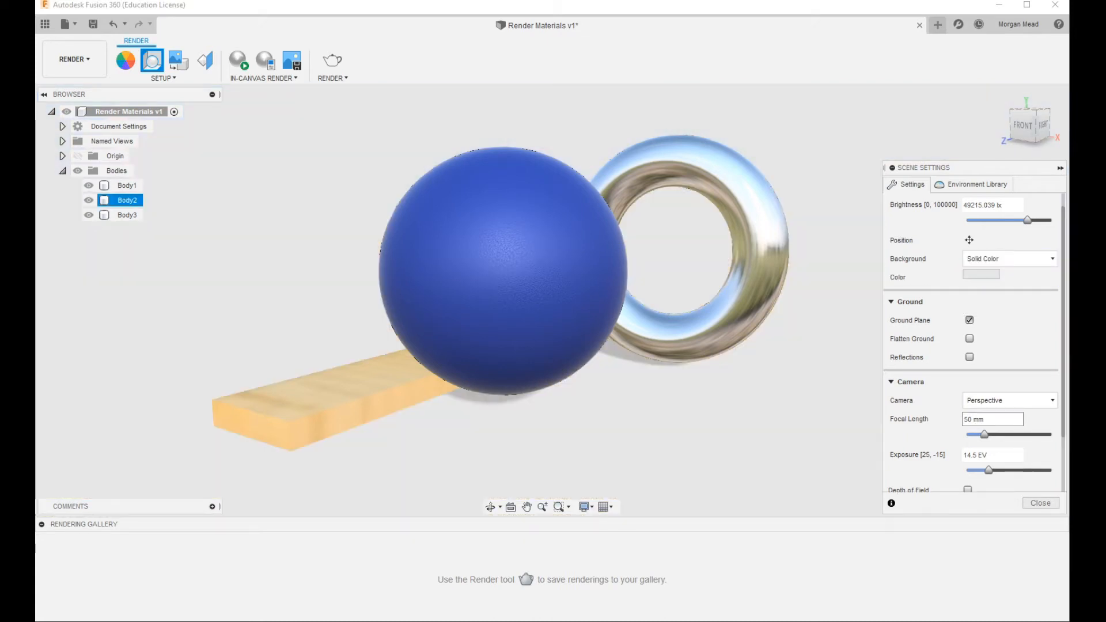
left_click(977, 184)
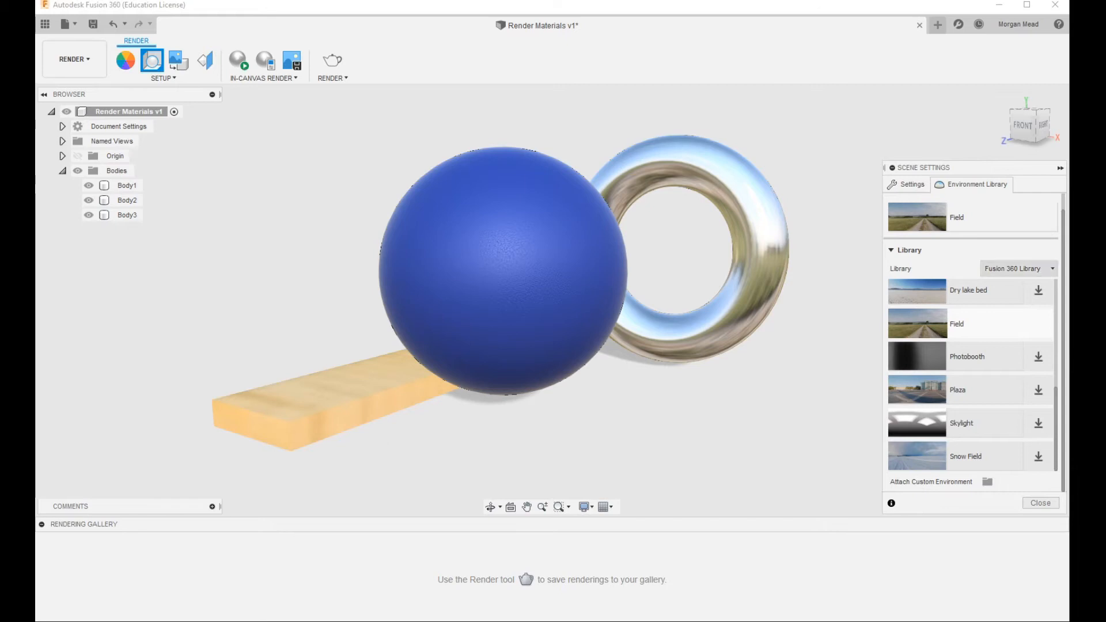
scroll(1031, 363, "up", 5)
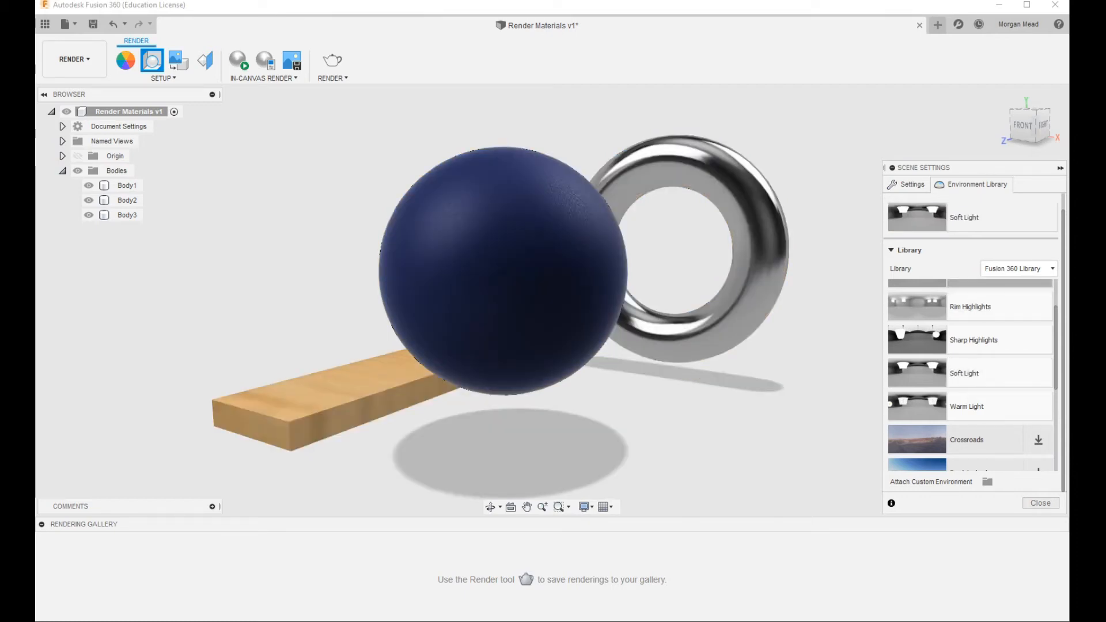
left_click(907, 184)
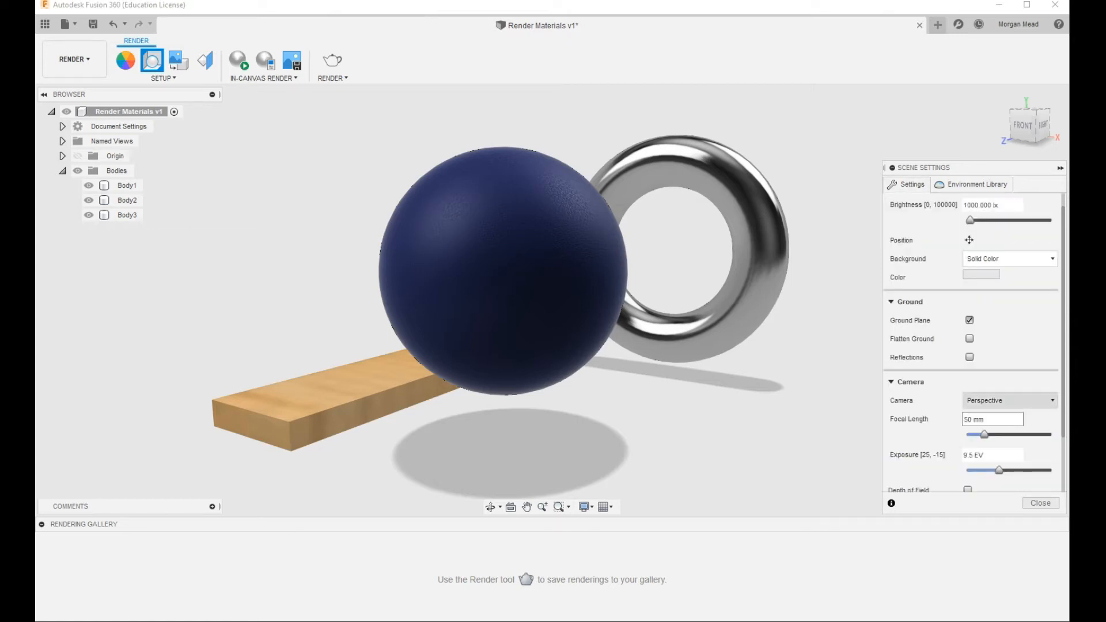
left_click(1040, 503)
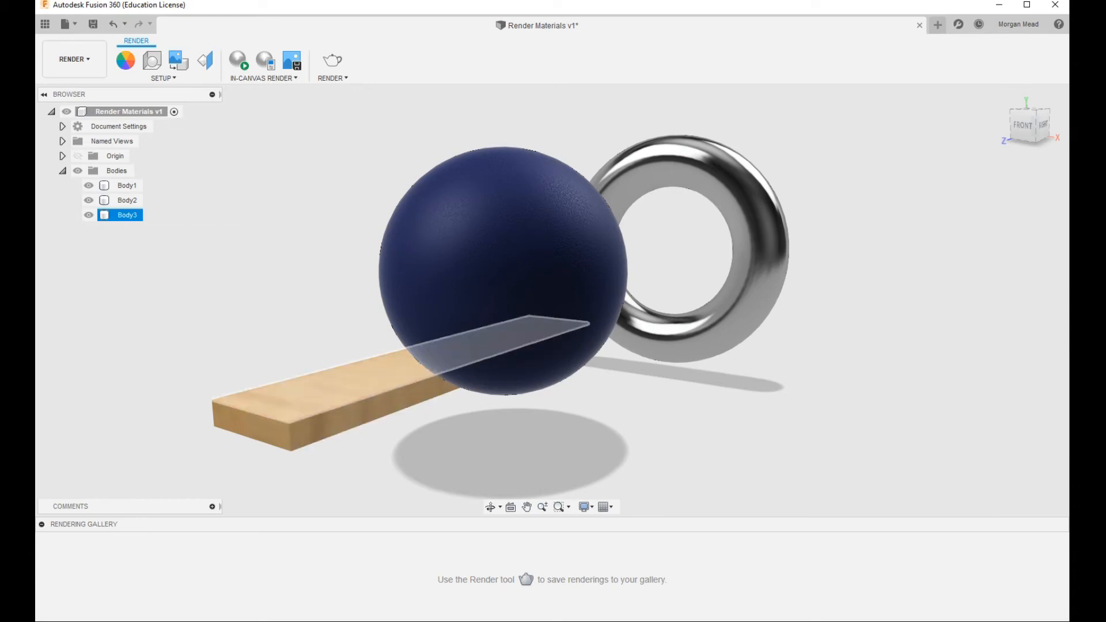
- Open the texture map controls for the wooden bar and set its projection type to Box
left_click(205, 60)
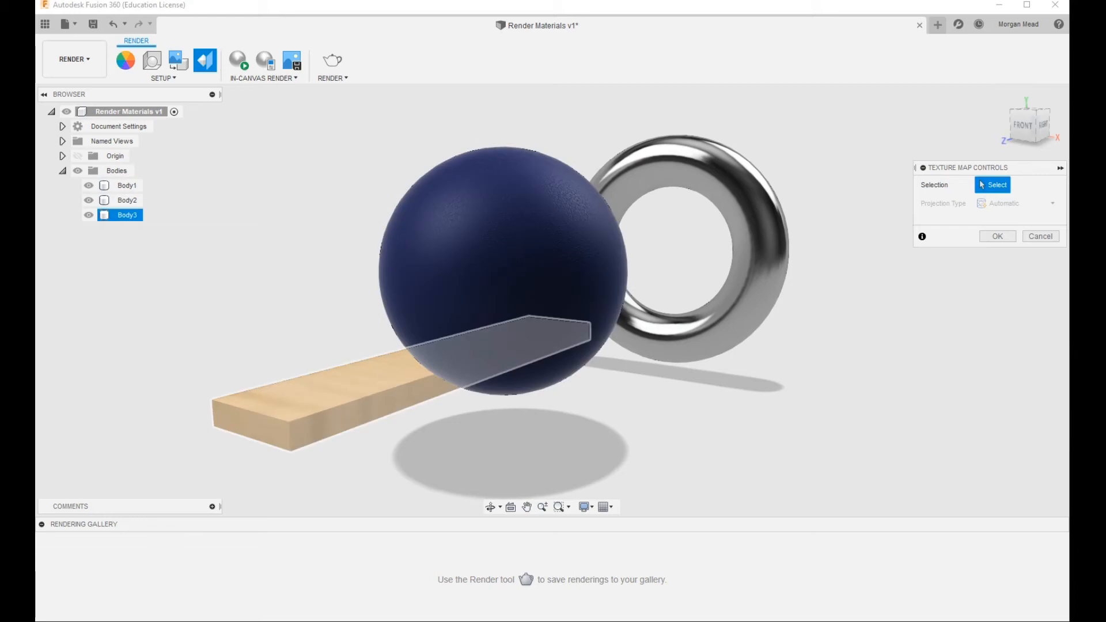
left_click(345, 386)
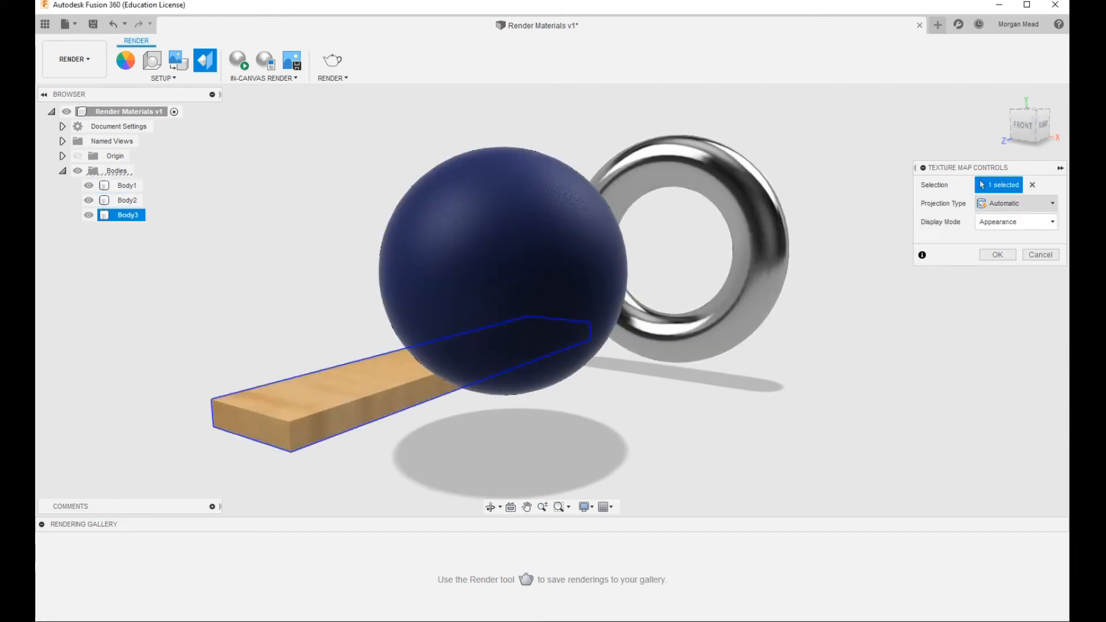
left_click(1015, 204)
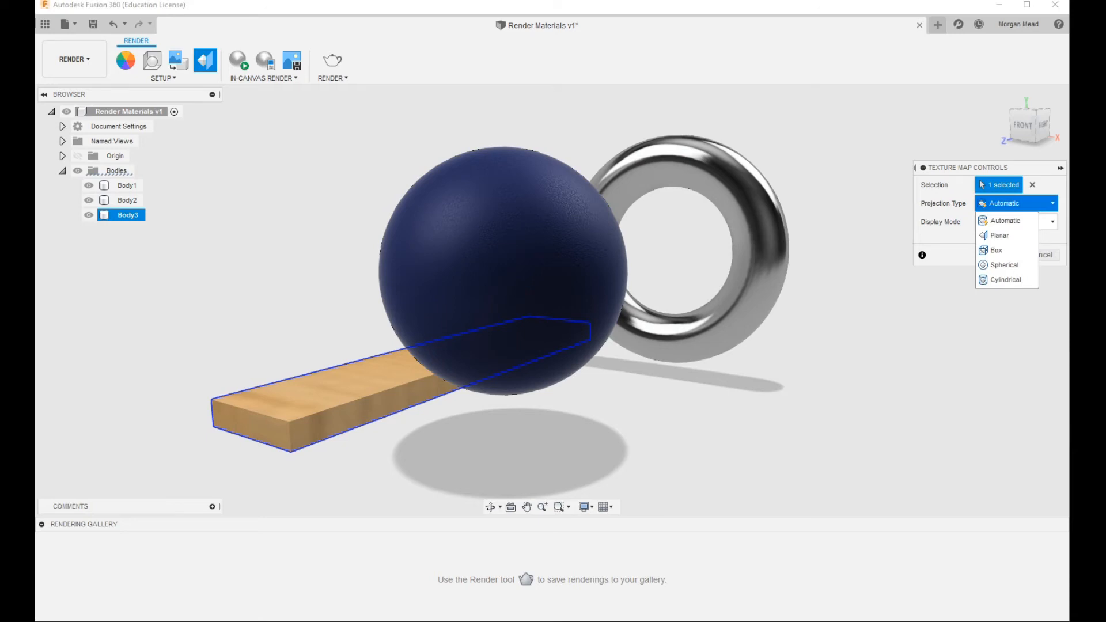
left_click(1005, 250)
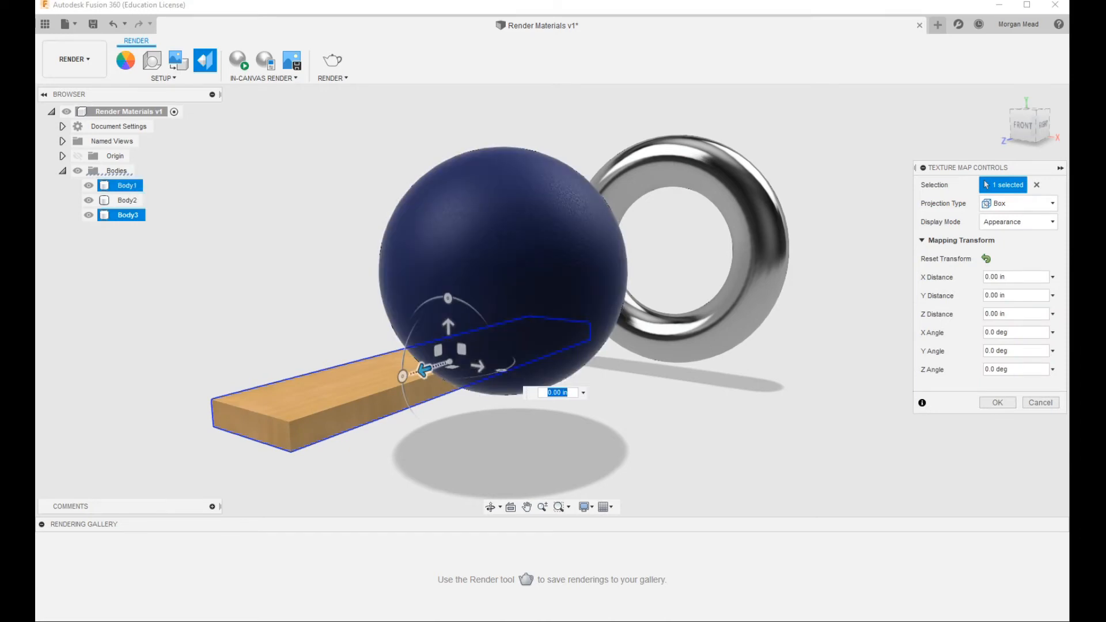
- Try rotating the bar's wood texture to a Z angle of 90 degrees and to a Y angle of -90 degrees
middle_click_drag(506, 259, 638, 288, "shift")
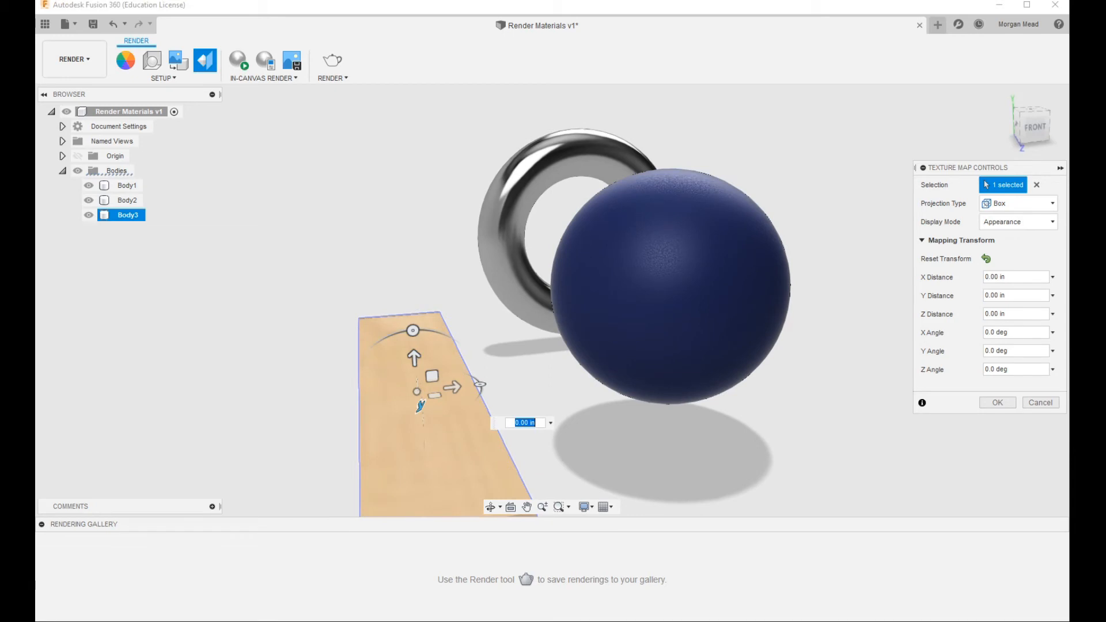
middle_click_drag(507, 311, 547, 263, "shift")
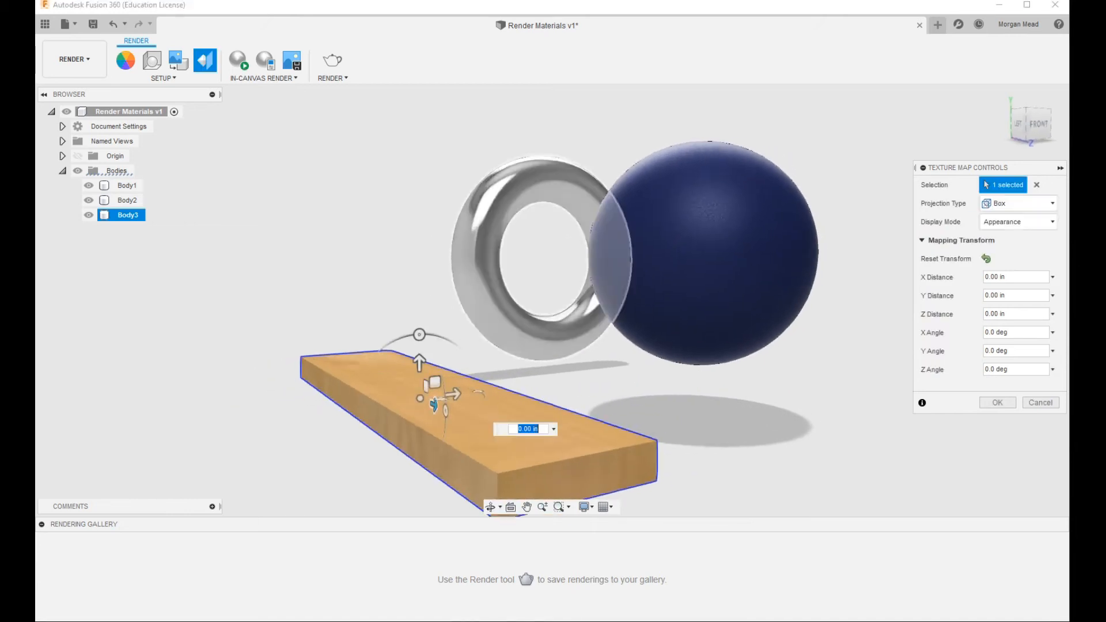
left_click_drag(419, 334, 355, 406)
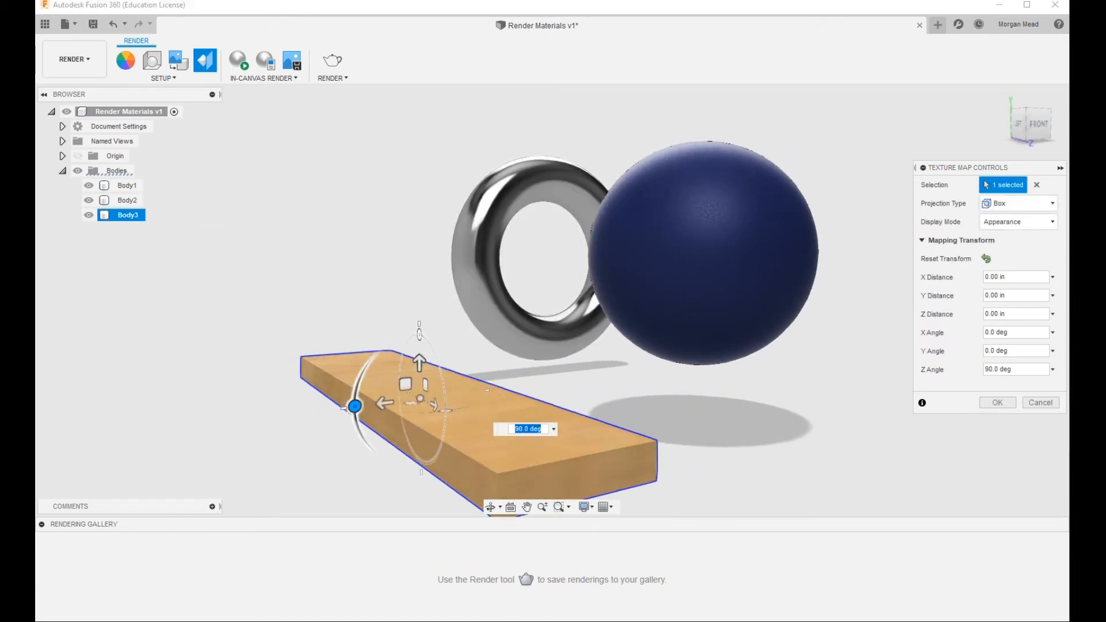
left_click_drag(419, 334, 446, 411)
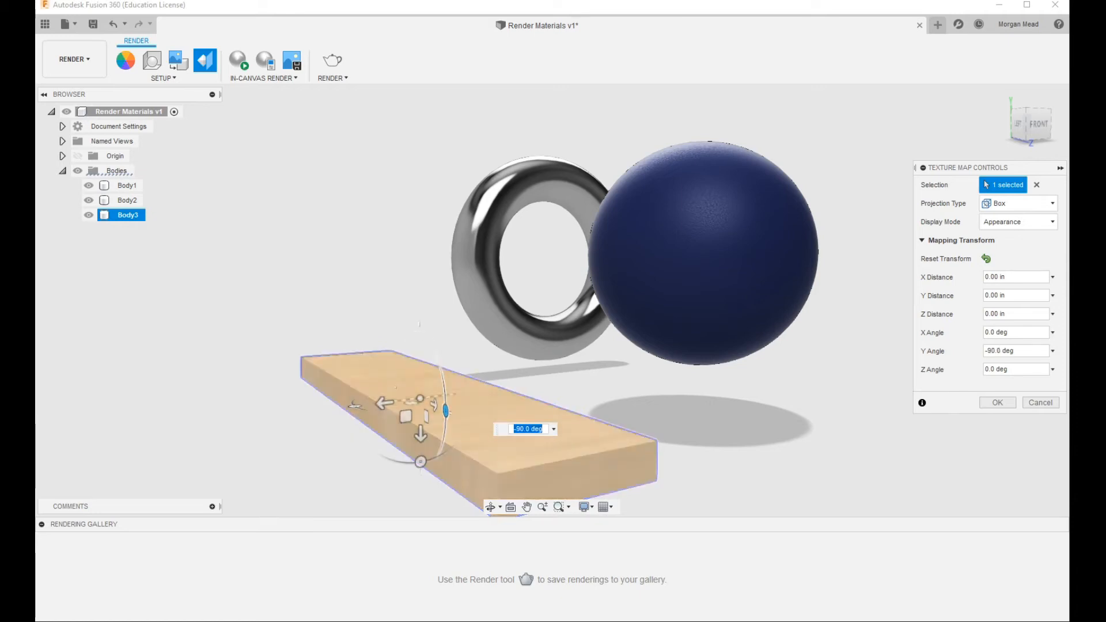
middle_click_drag(544, 242, 572, 309, "shift")
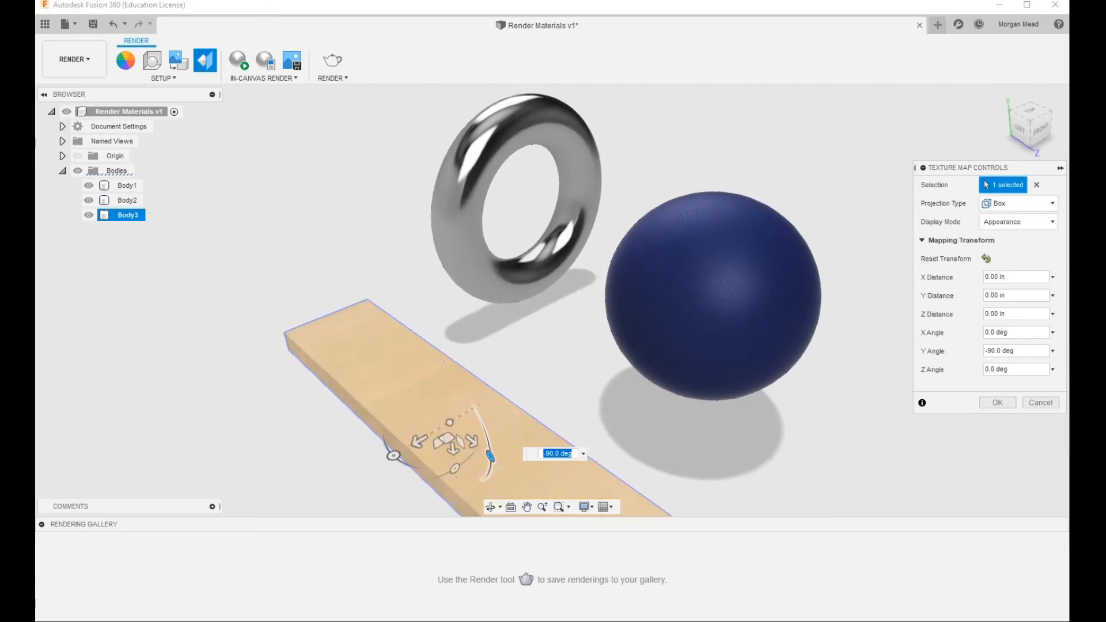
- Rotate the bar's wood texture to a Z angle of 90 degrees and accept the texture mapping
left_click_drag(392, 456, 410, 395)
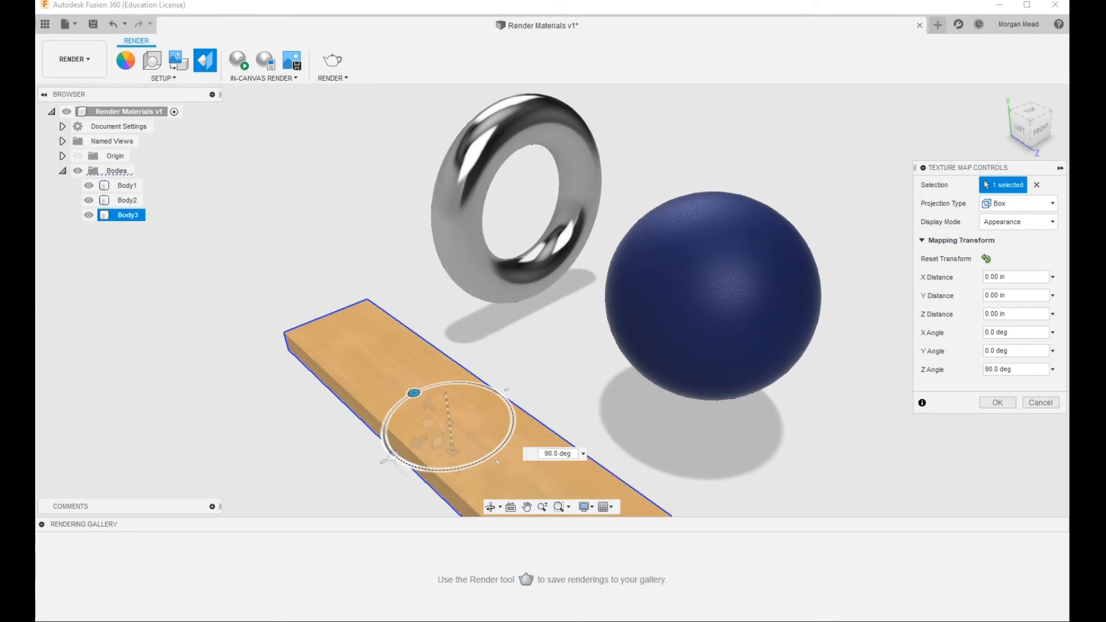
middle_click_drag(414, 393, 465, 349, "shift")
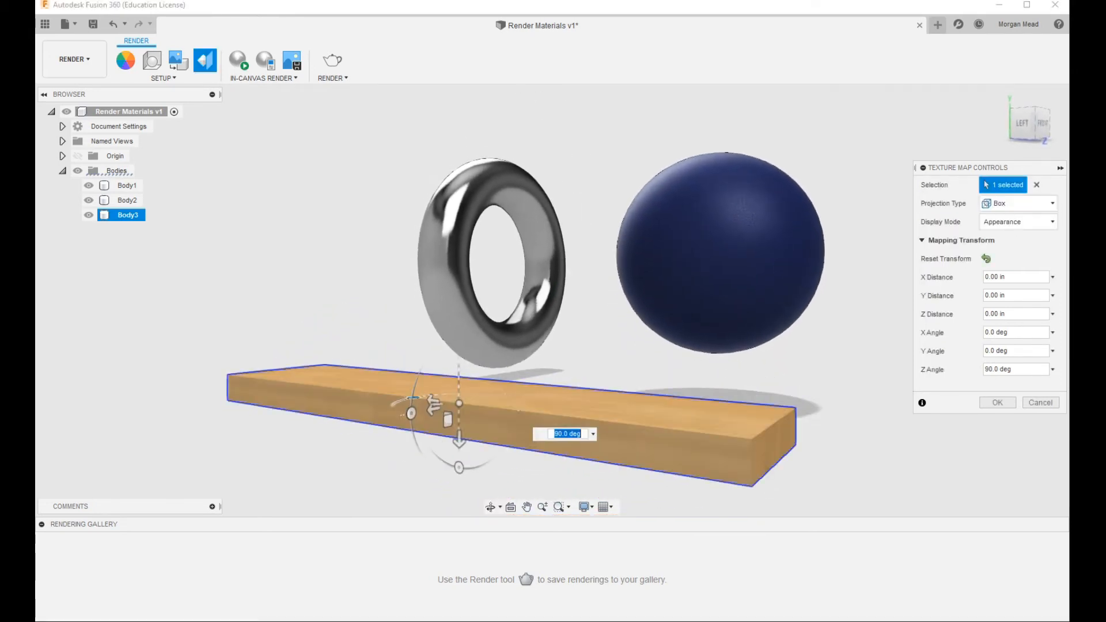
middle_click_drag(556, 262, 416, 254, "shift")
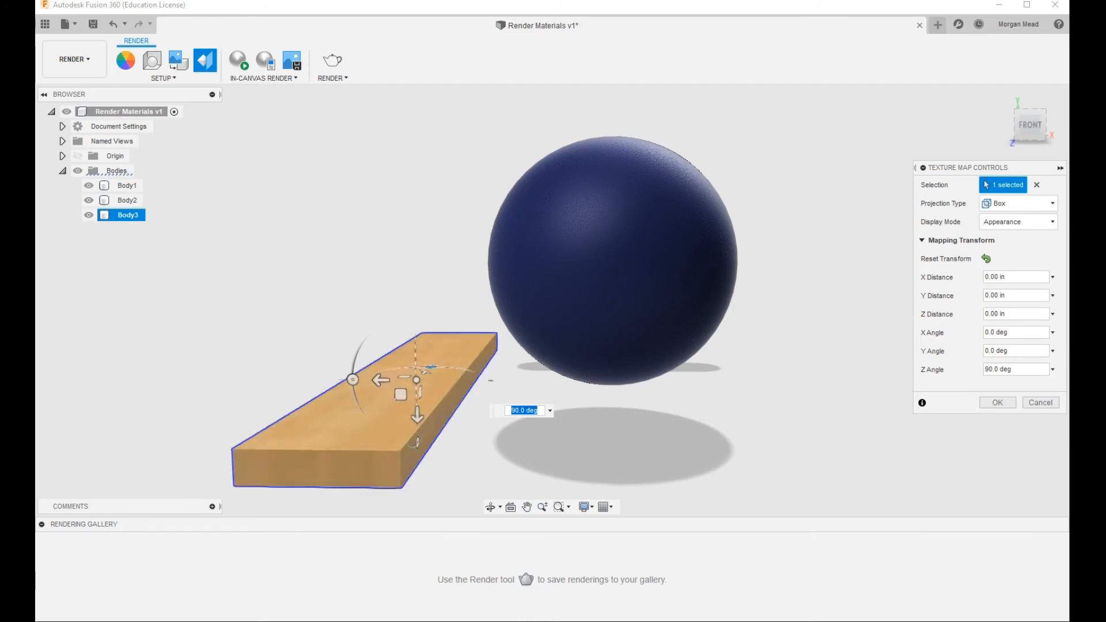
middle_click_drag(576, 259, 547, 274, "shift")
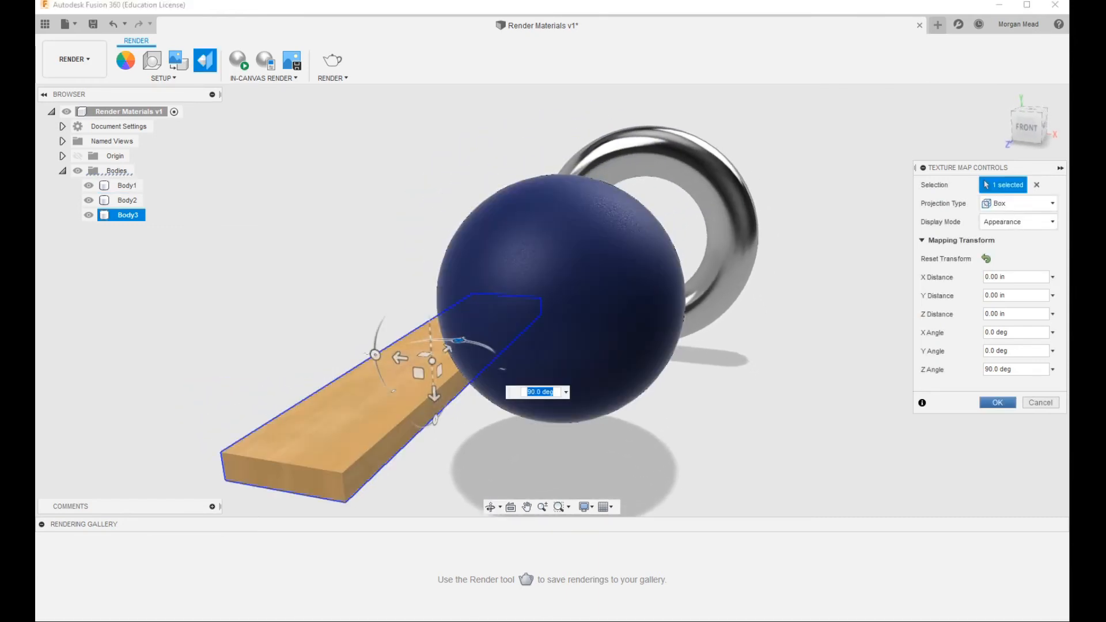
key("Return")
- Try the Planar projection type on the wooden bar's texture, and return it to Box
middle_click_drag(557, 262, 532, 251, "shift")
left_click(205, 60)
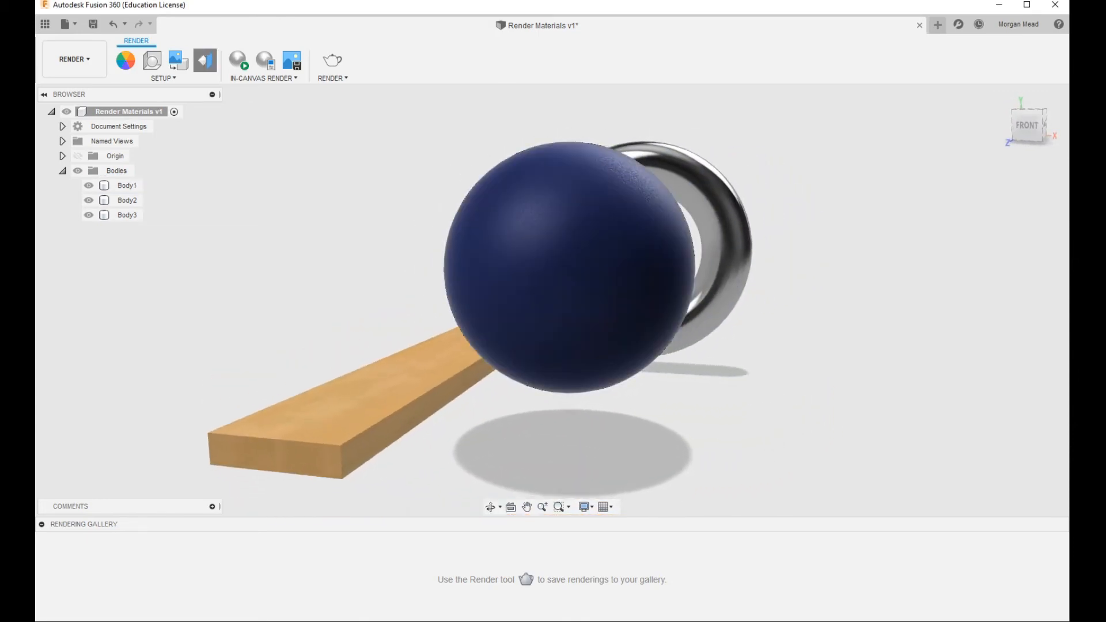
left_click(428, 398)
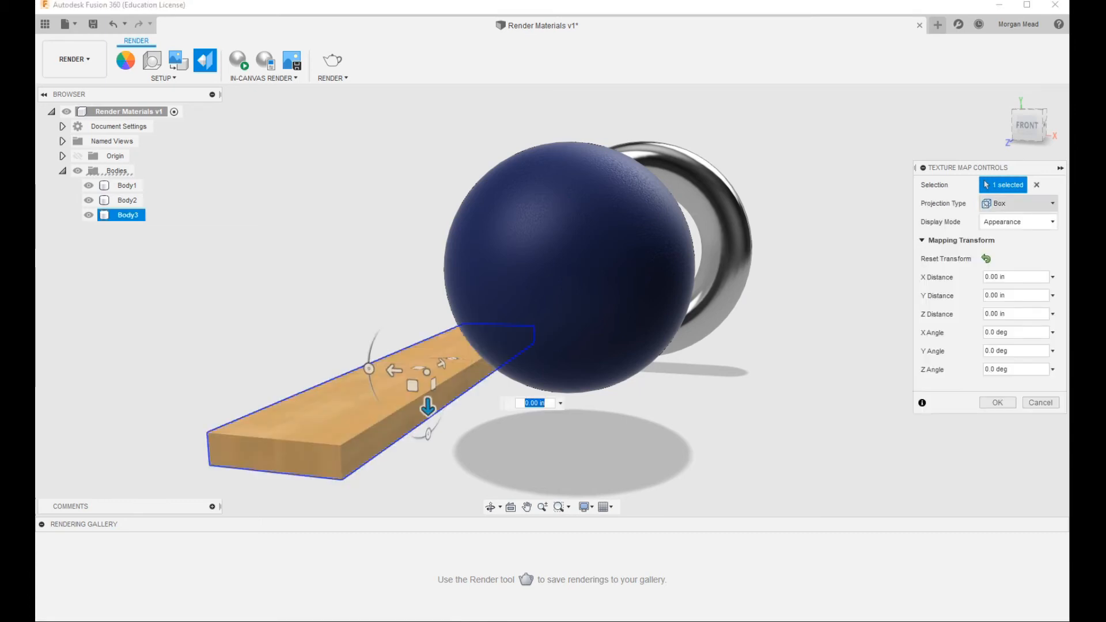
left_click(1018, 203)
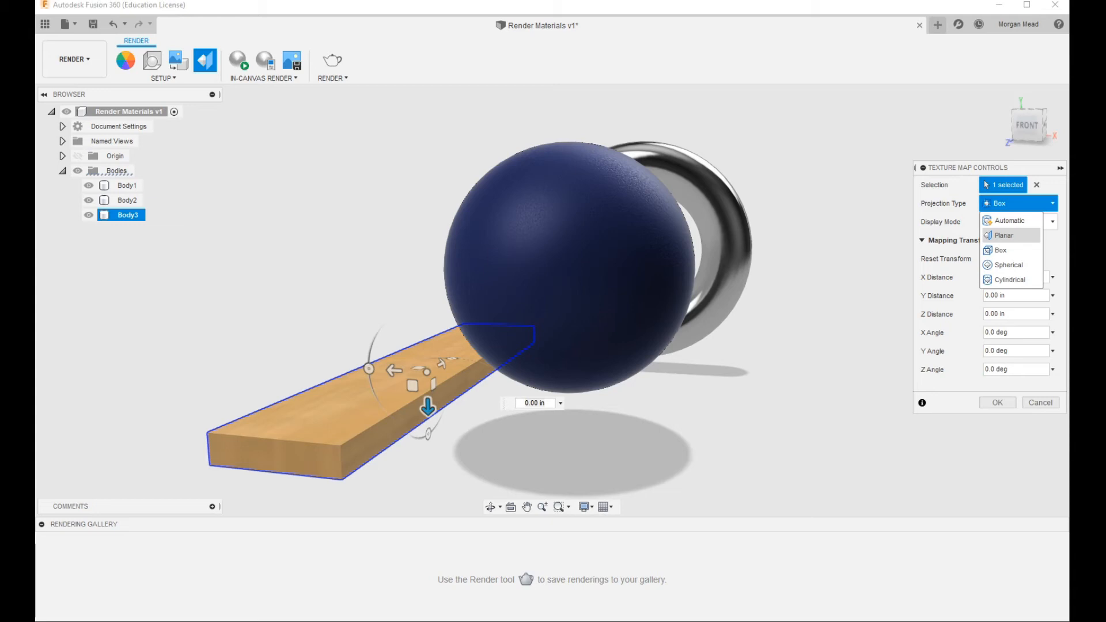
left_click(1007, 235)
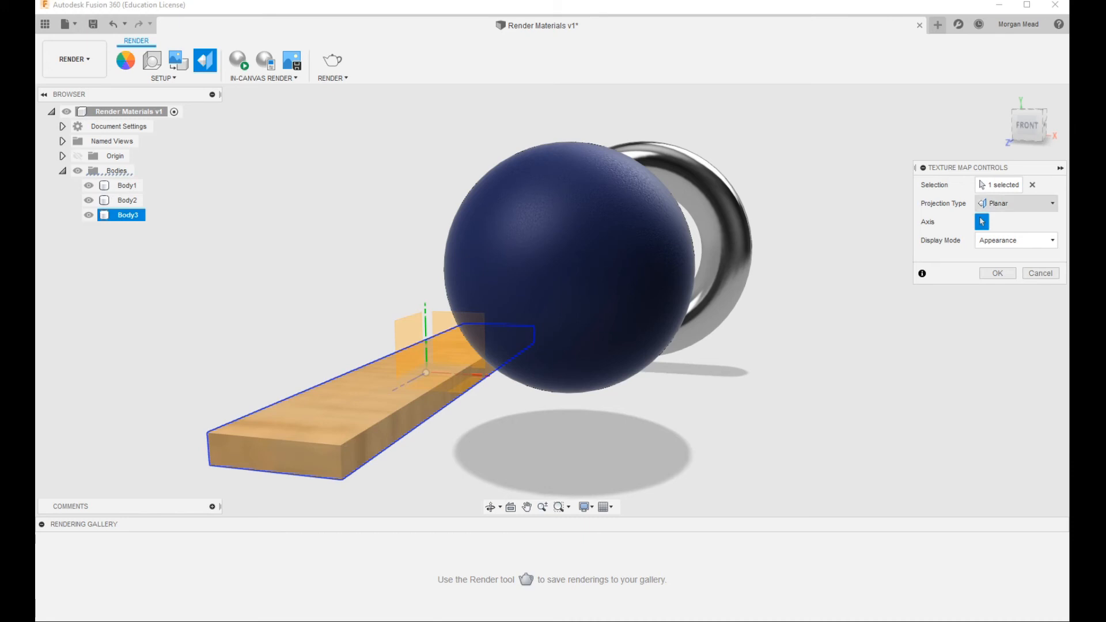
left_click(1016, 203)
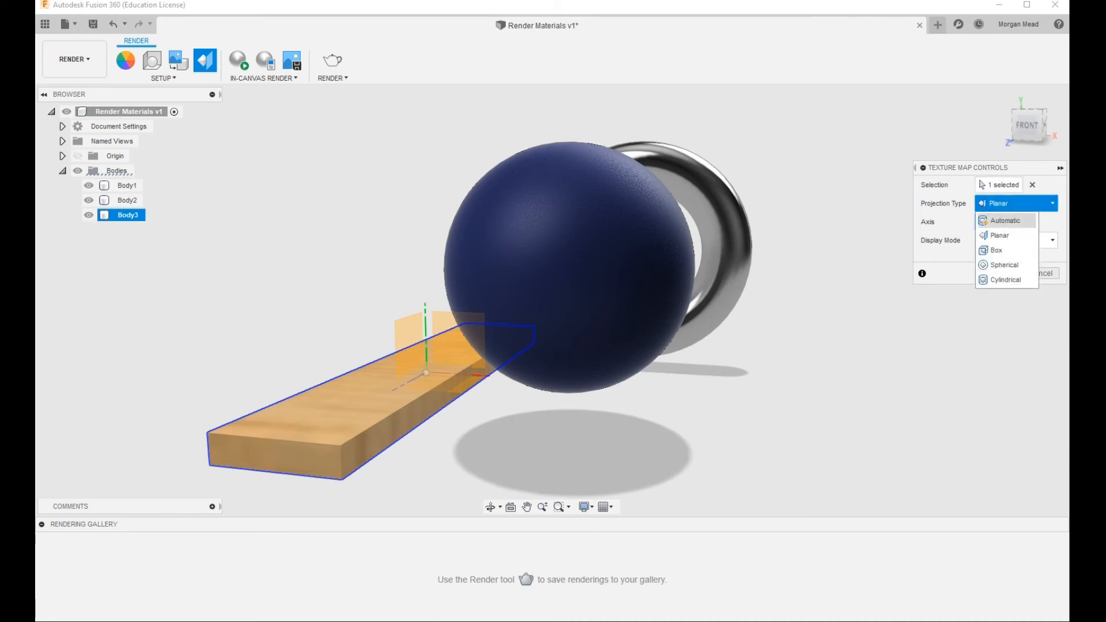
left_click(996, 250)
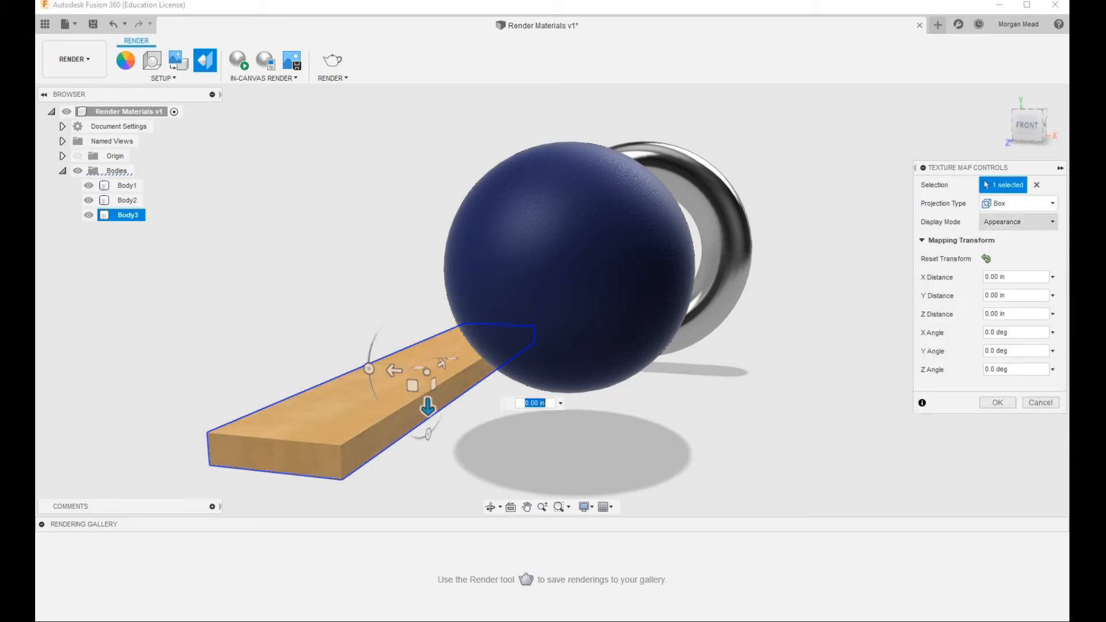
key("Return")
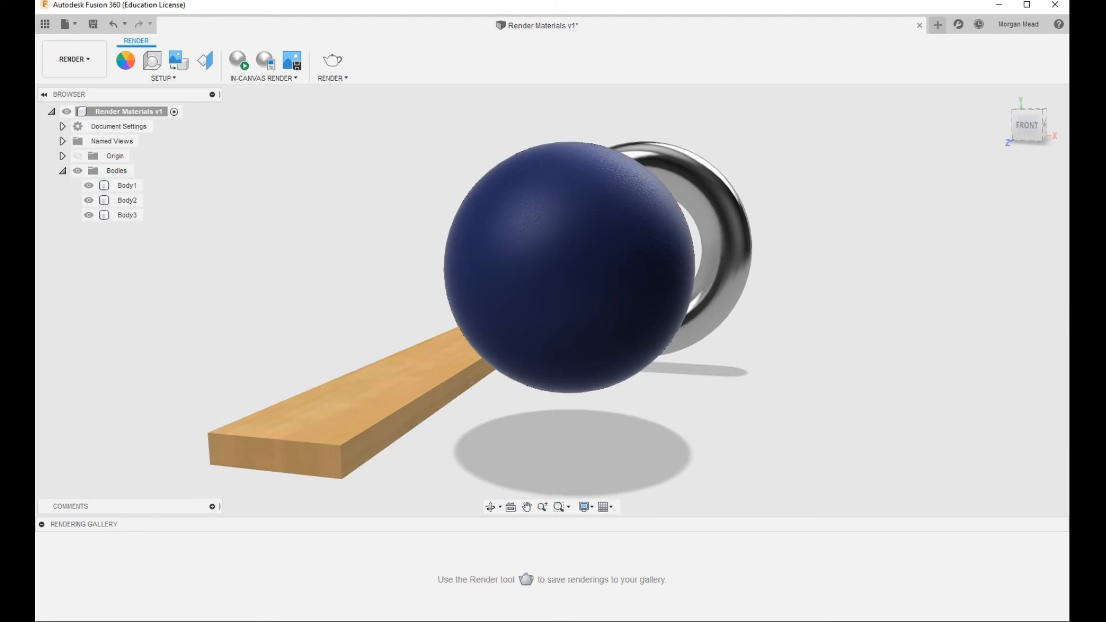
- Try applying the design's Pine appearance to individual faces of the bar, and return the application target to Bodies/Components
middle_click_drag(569, 267, 505, 297, "shift")
left_click(504, 297)
key("Escape")
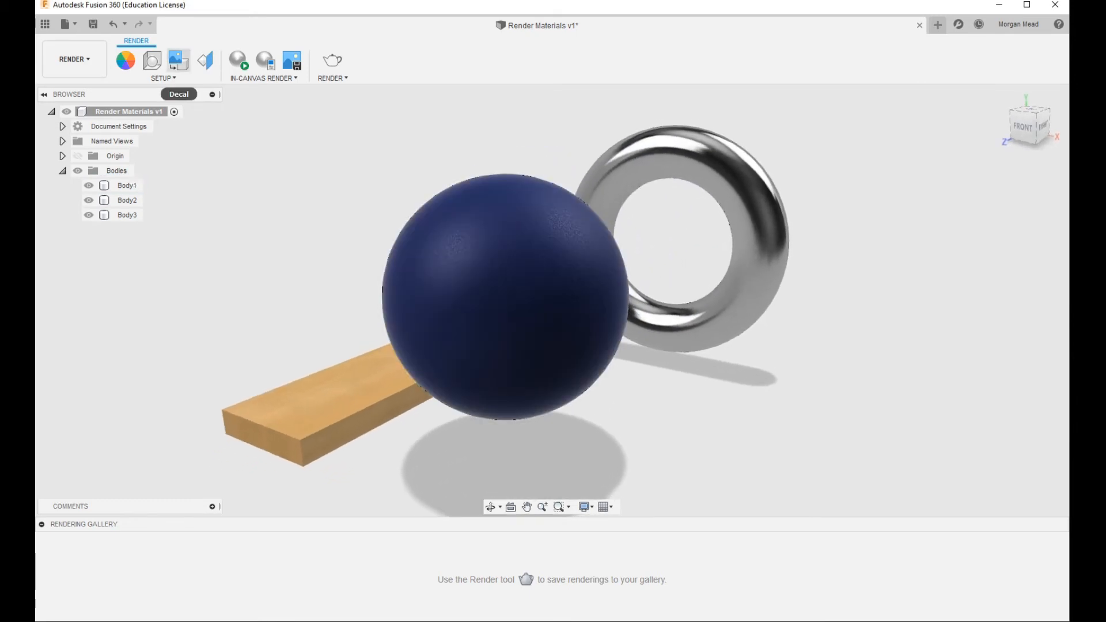
left_click(125, 60)
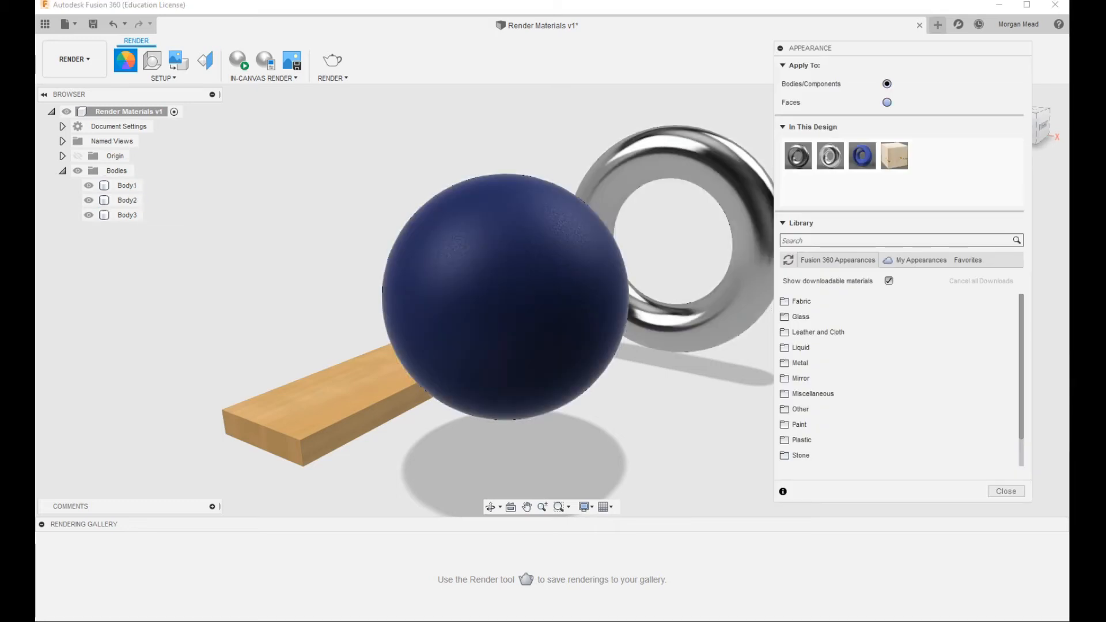
left_click(887, 102)
left_click_drag(894, 155, 262, 437)
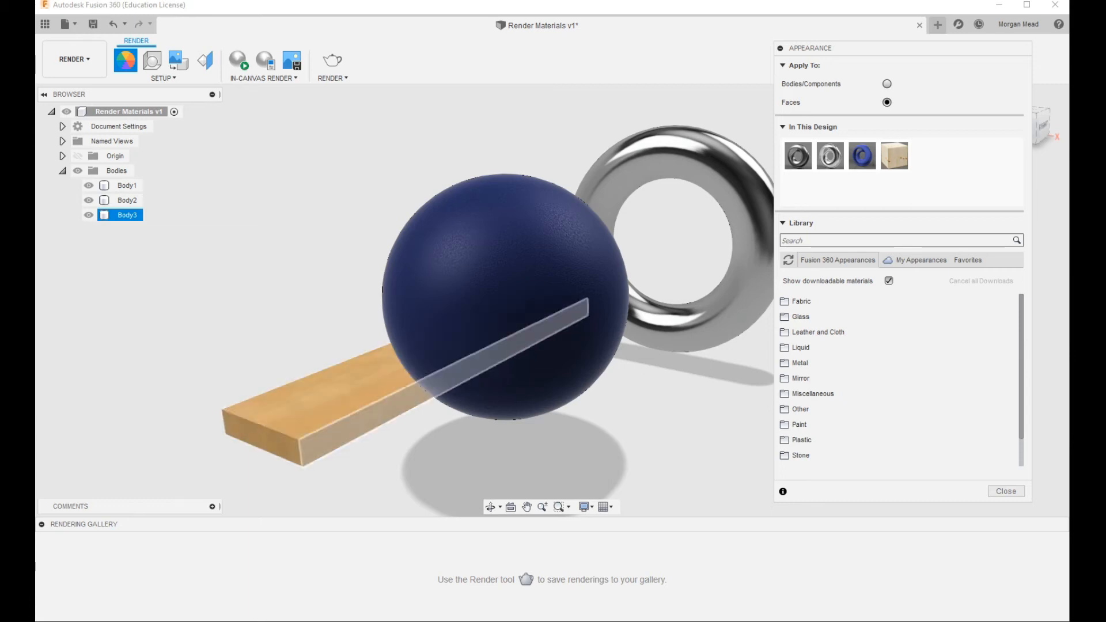
left_click(887, 83)
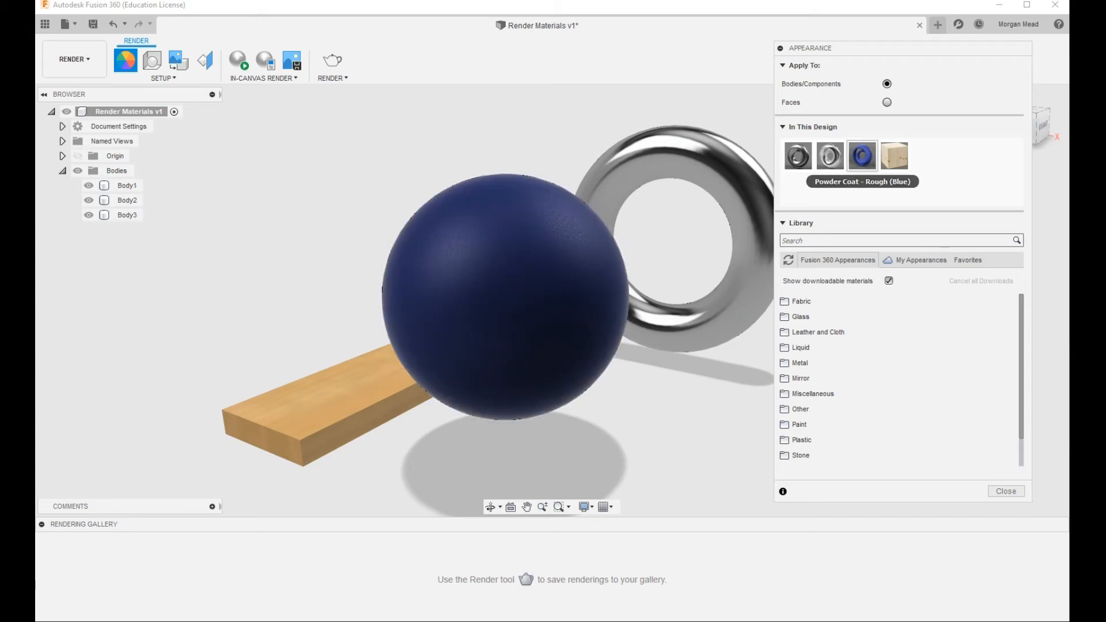
- Edit the Powder Coat - Rough (Blue) appearance and change its color to purple with RGB 166, 67, 198
right_click(864, 160)
left_click(862, 157)
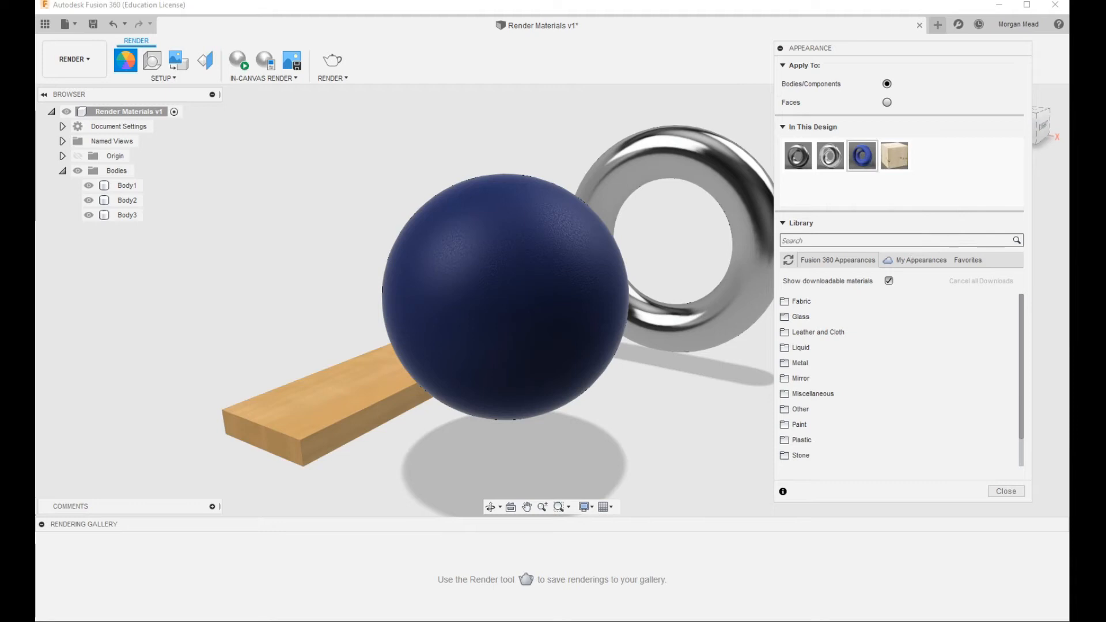
right_click(860, 155)
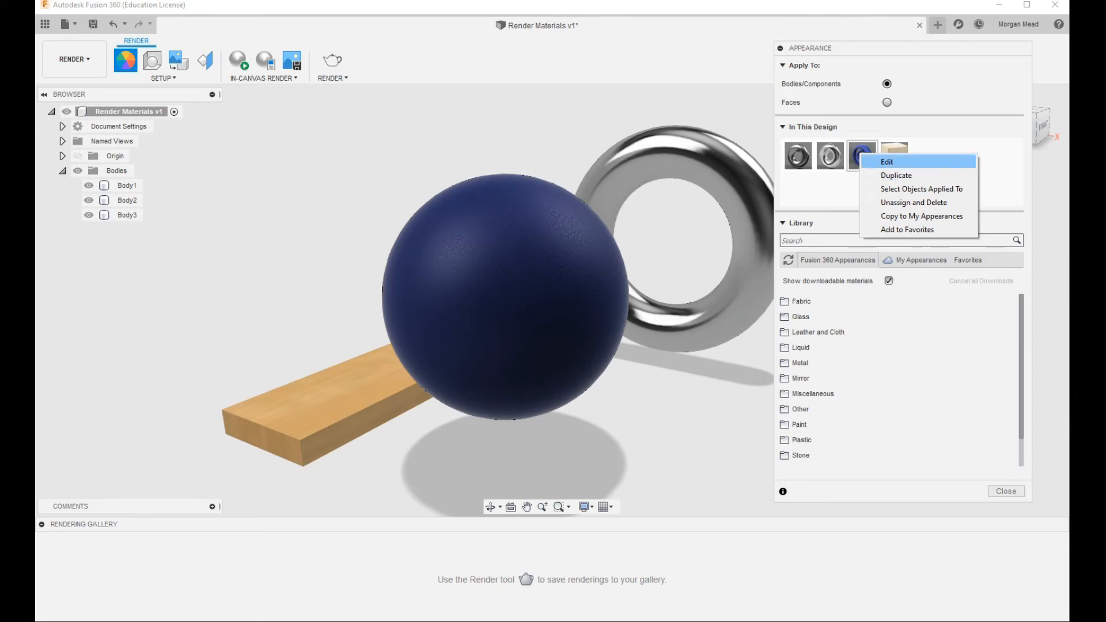
left_click(887, 161)
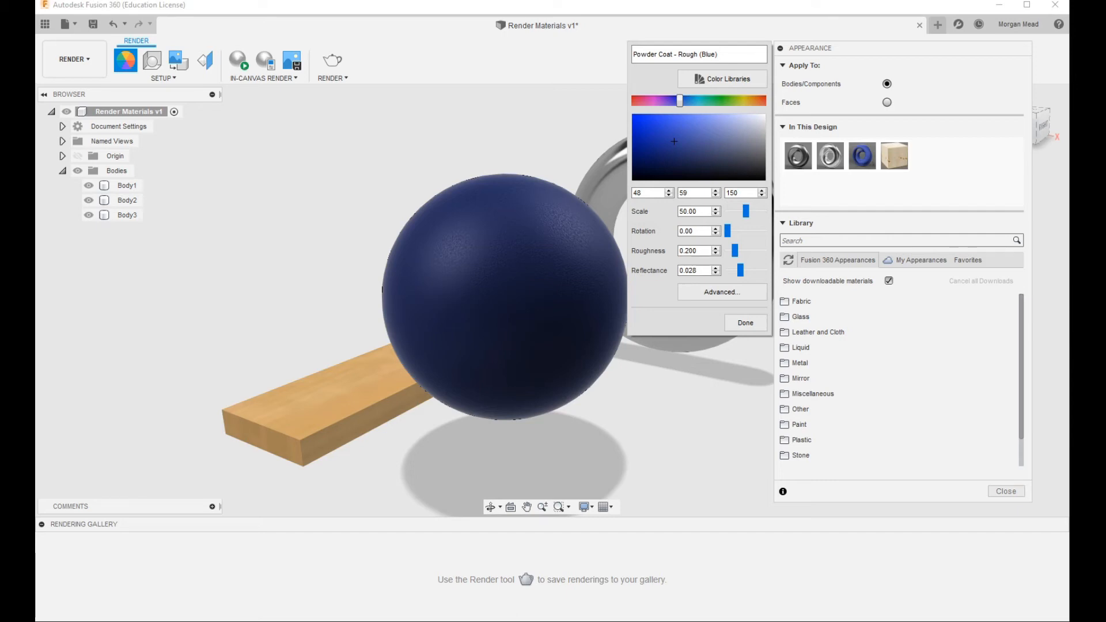
left_click_drag(680, 101, 661, 101)
left_click_drag(674, 142, 678, 128)
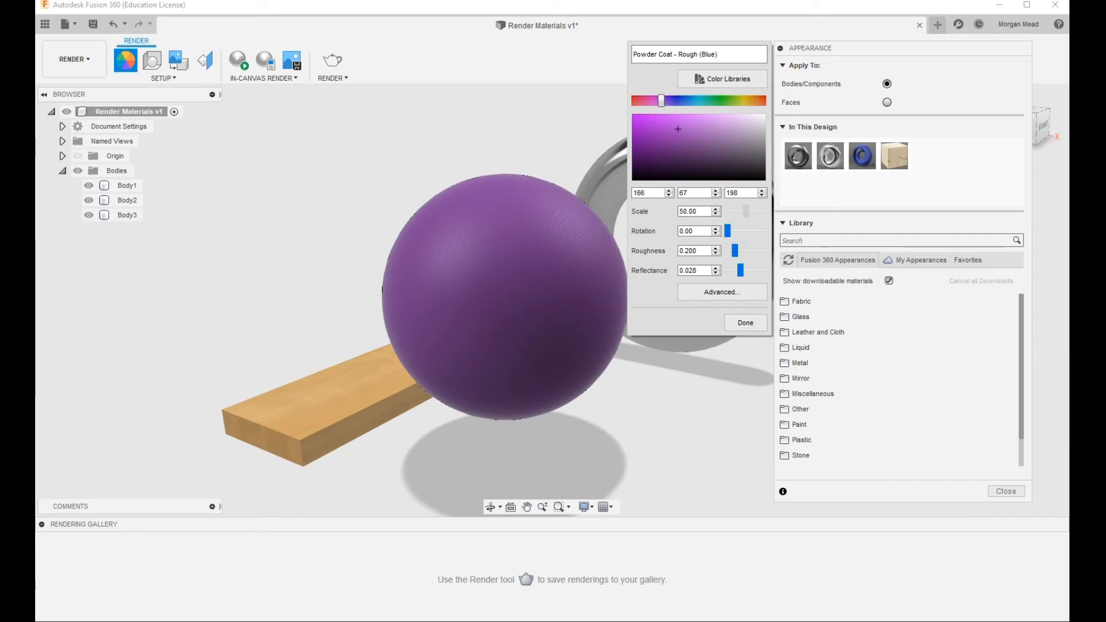
- Set the powder coat's scale to 75, rotation to 49 and roughness to 0
left_click_drag(749, 212, 733, 211)
left_click_drag(743, 211, 740, 250)
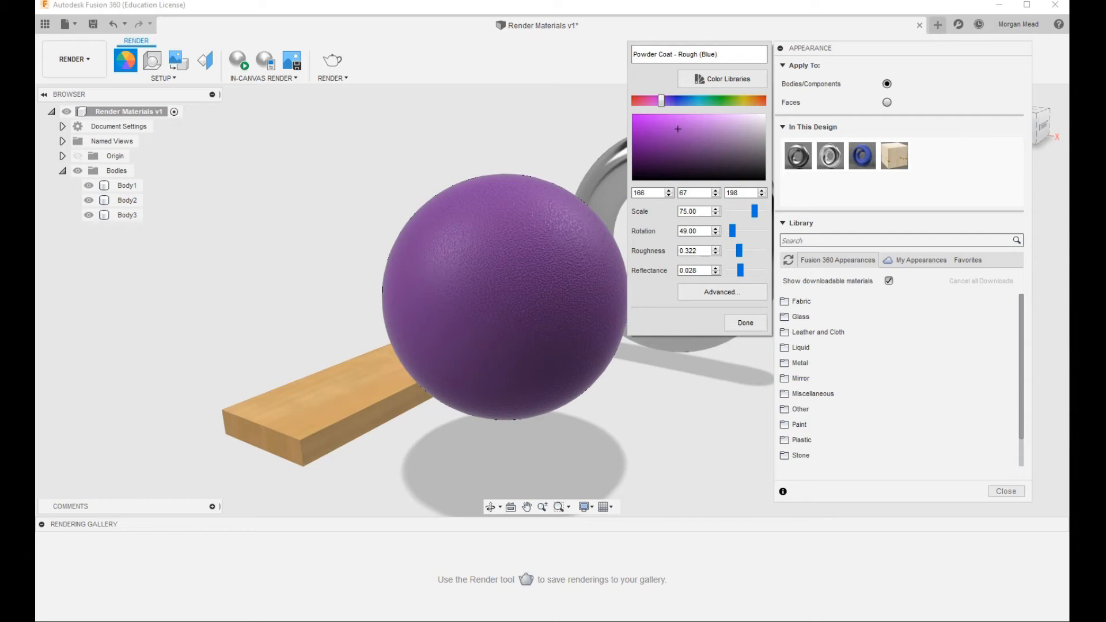
left_click_drag(739, 250, 748, 251)
left_click_drag(748, 251, 729, 250)
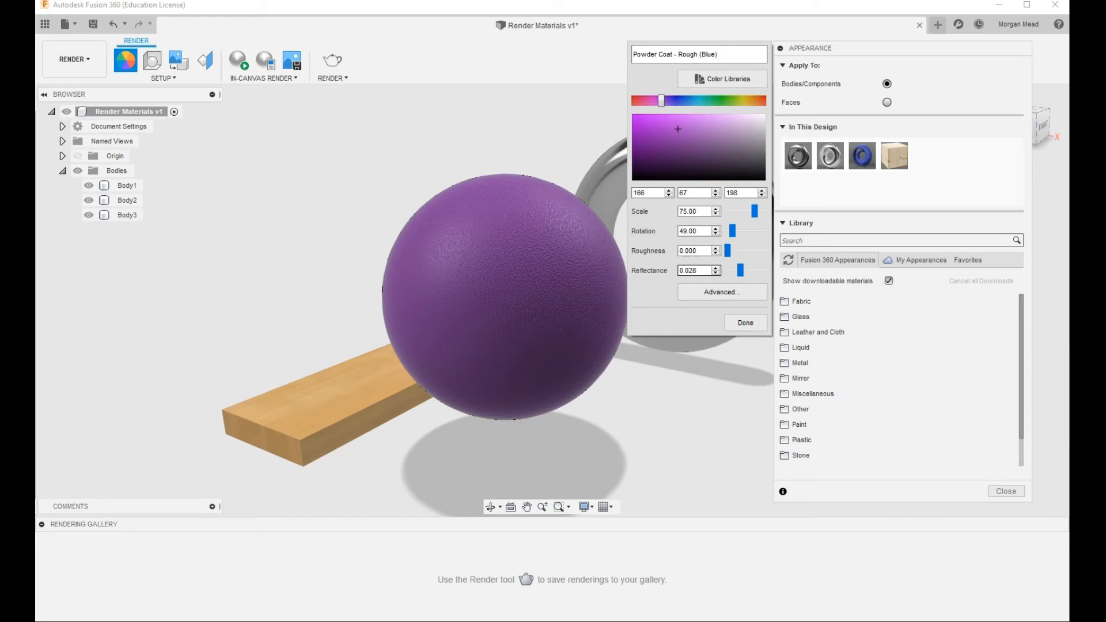
- Try the powder coat's reflectance at 0.080 and 0, and a roughness of 1 with a reflectance of 0.019
left_click_drag(741, 270, 763, 271)
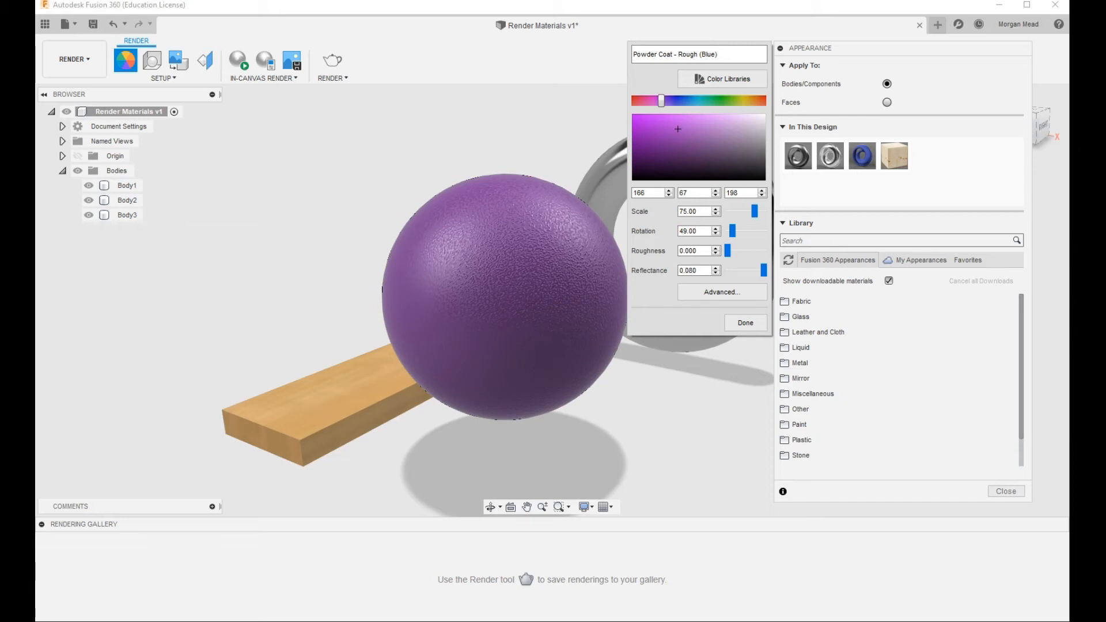
left_click_drag(763, 270, 728, 270)
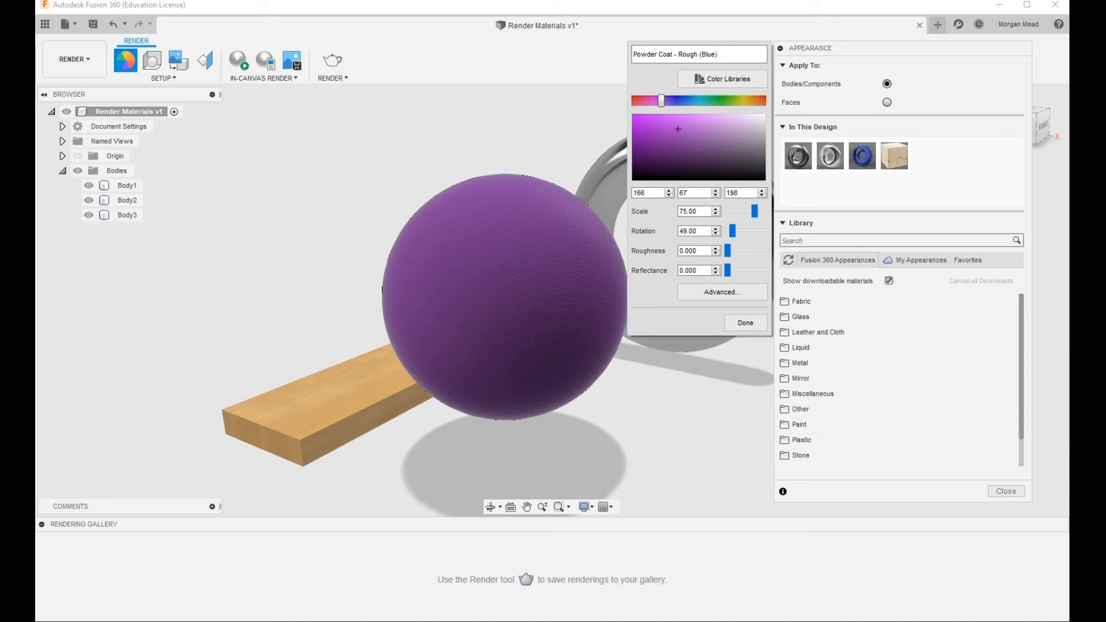
left_click_drag(728, 250, 764, 251)
mouse_move(728, 270)
left_mouse_down()
mouse_move(763, 270)
mouse_move(736, 271)
left_mouse_up()
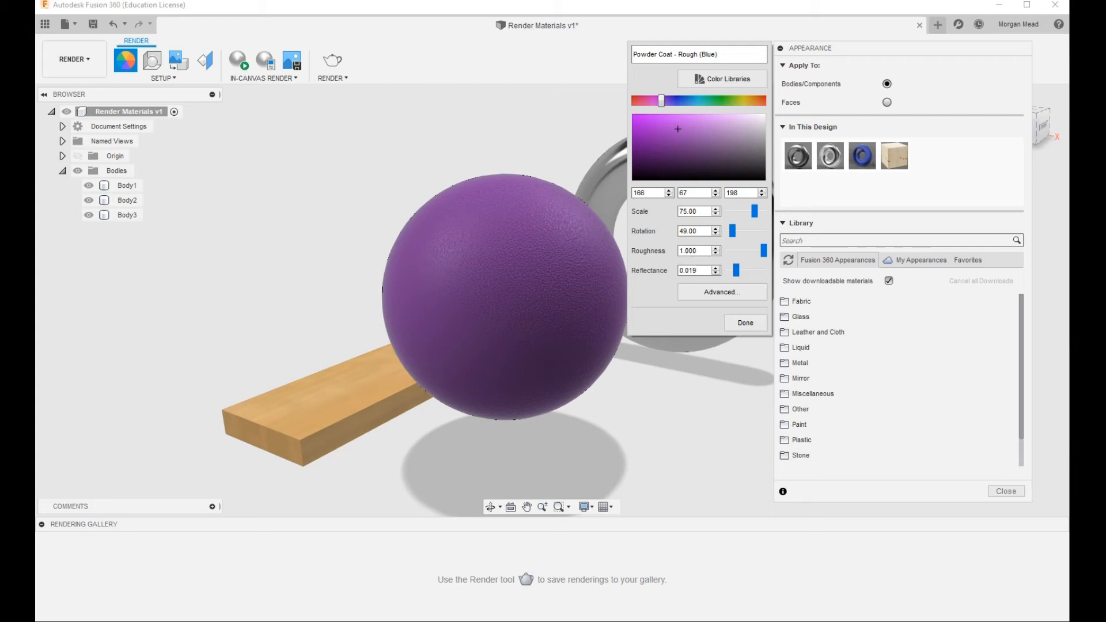
- Set the powder coat's roughness to 0.288 and reflectance to 0.007, and finish editing the appearance
left_click_drag(764, 251, 728, 270)
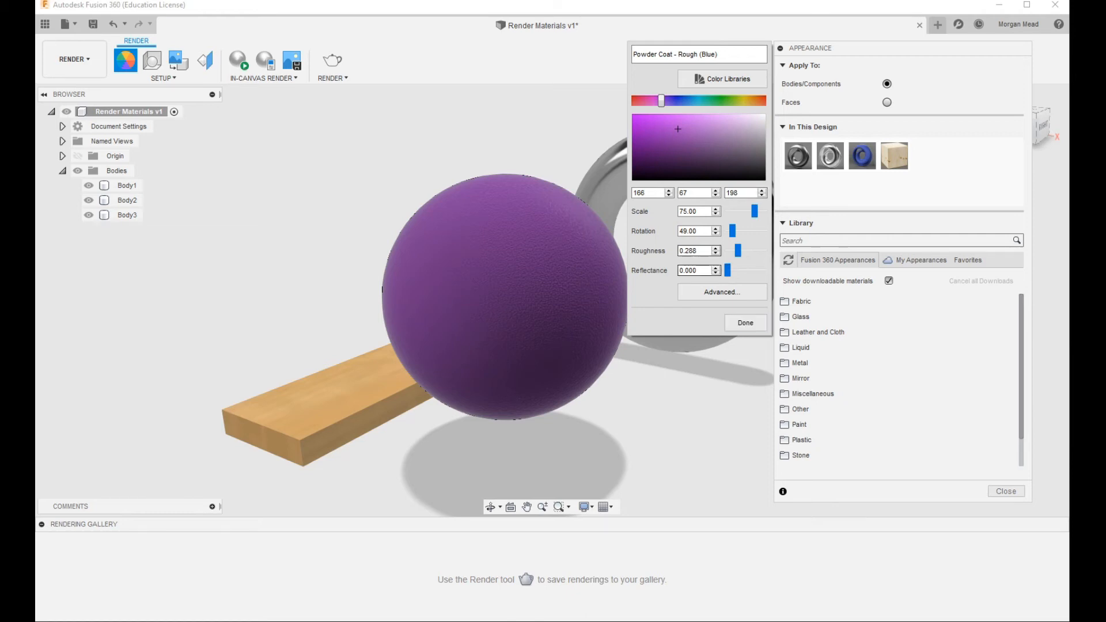
left_click_drag(728, 271, 729, 270)
left_click_drag(729, 270, 730, 270)
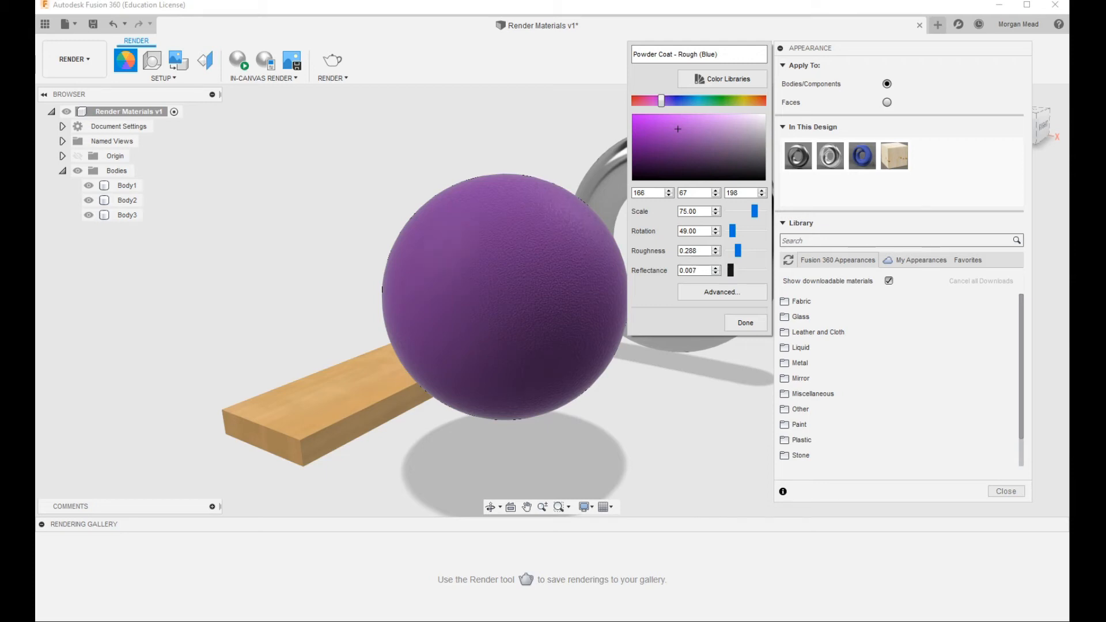
left_click(745, 322)
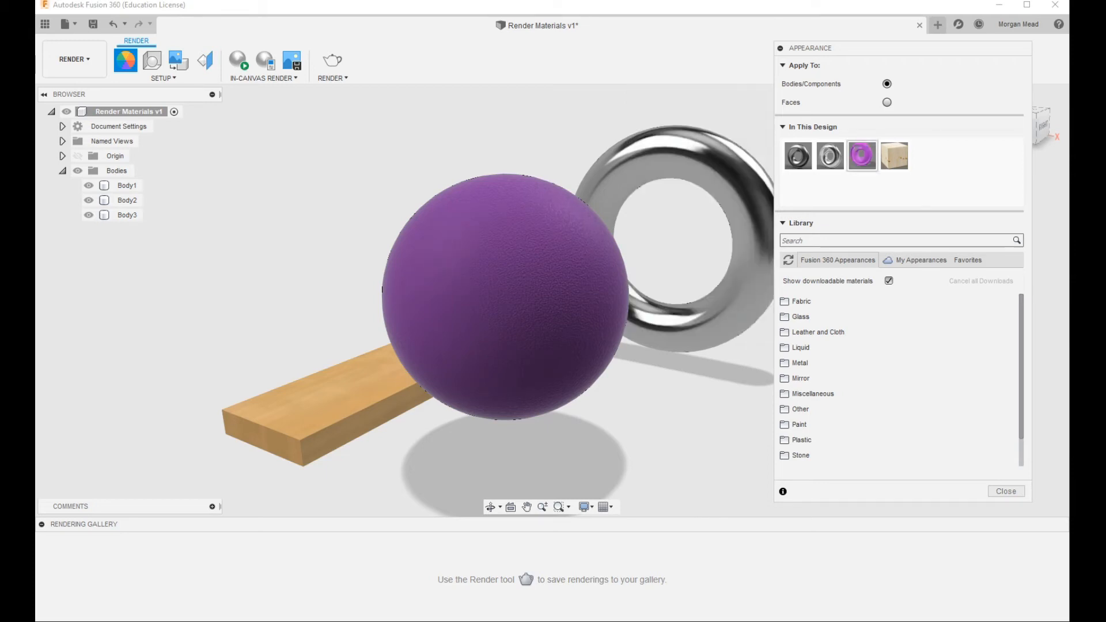
- Open the Pine appearance's advanced material settings and the texture editor for its wood_pine_color.jpg image
right_click(896, 156)
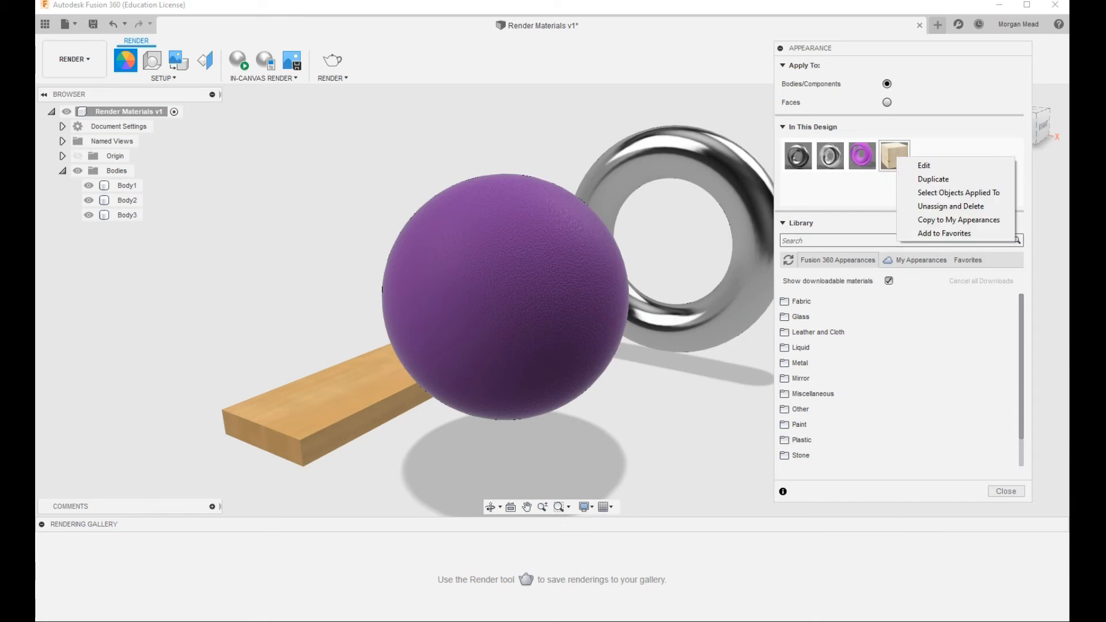
left_click(923, 165)
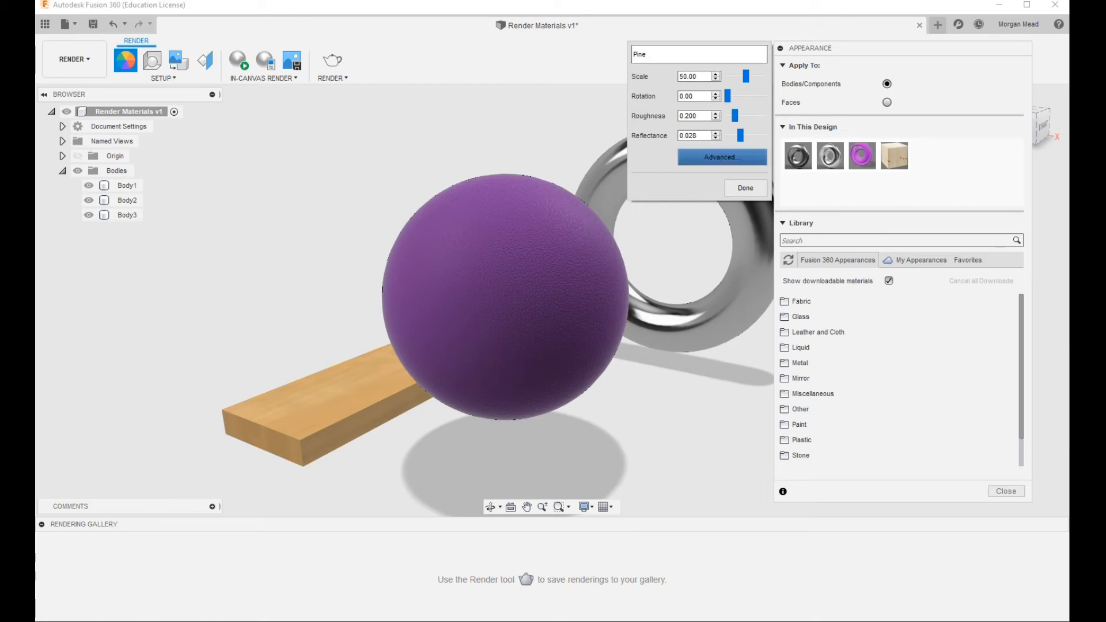
left_click(722, 156)
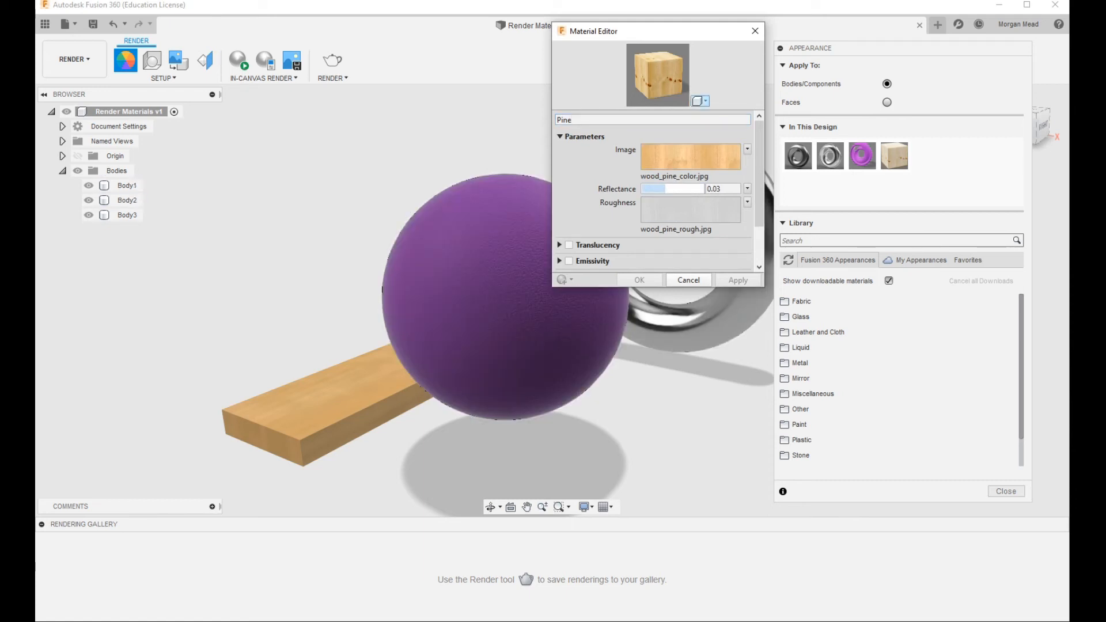
left_click_drag(763, 285, 730, 461)
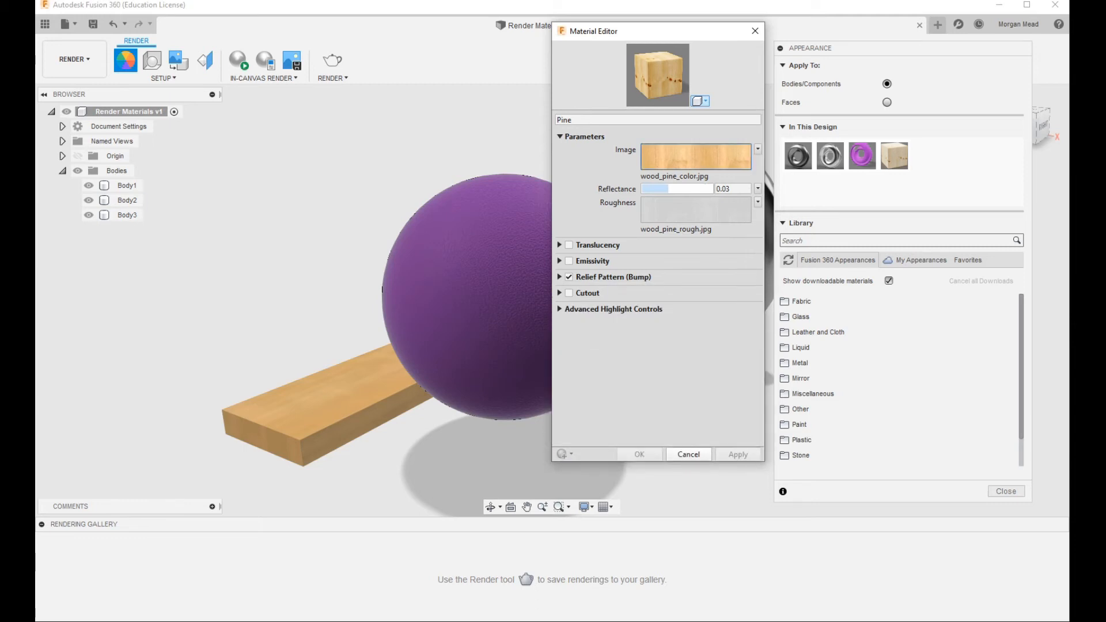
left_click(695, 156)
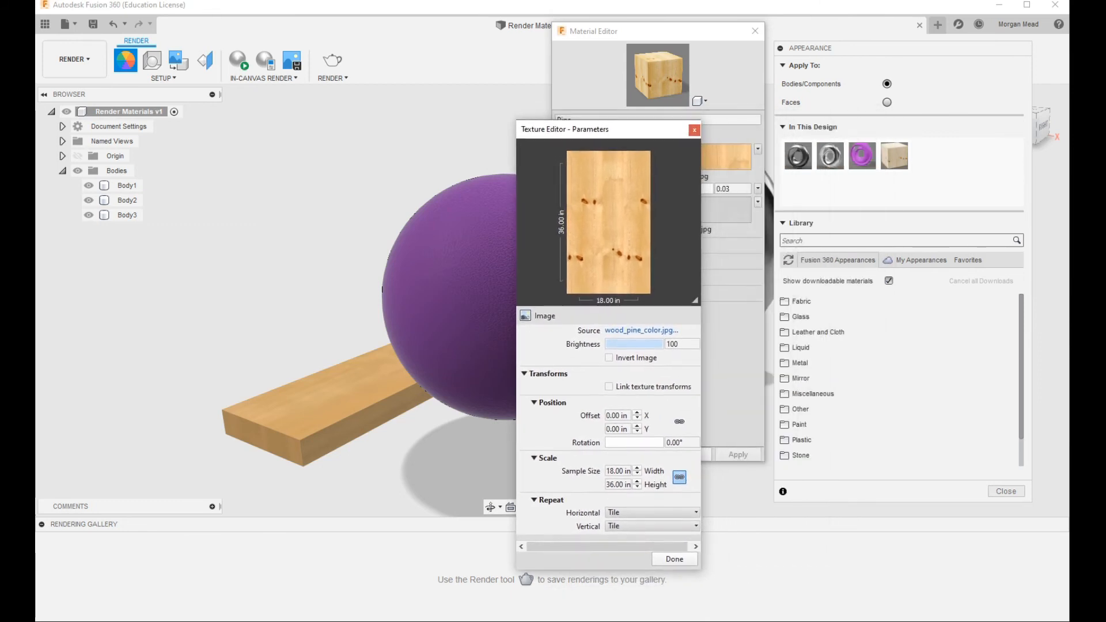
left_click_drag(644, 133, 637, 121)
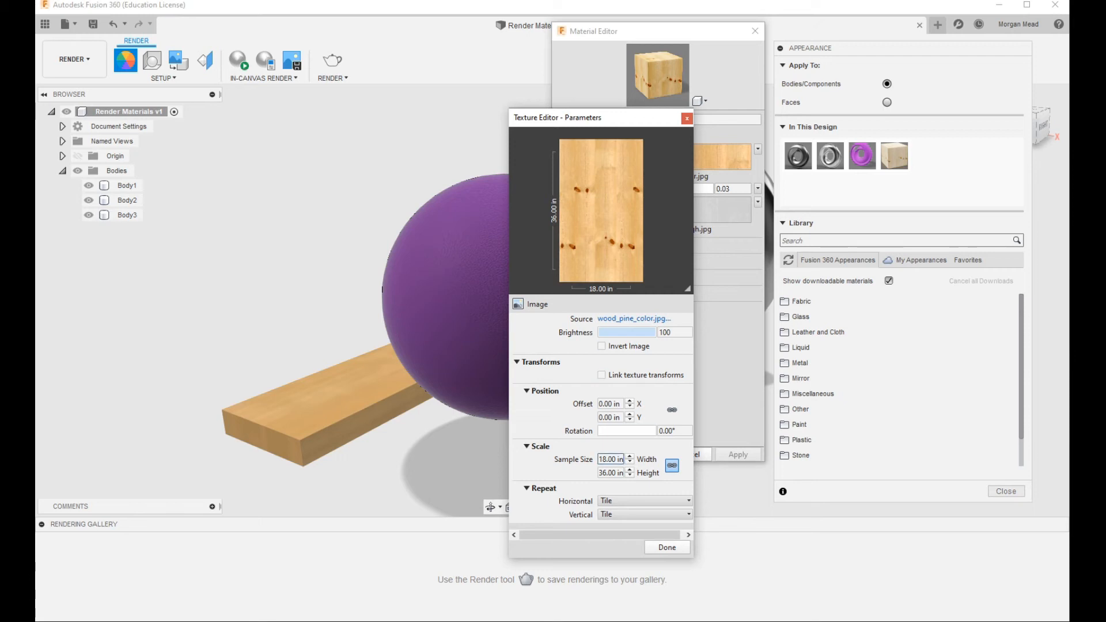
- Examine the Pine texture's sample size and browse for a replacement source image, cancelling the file selection
left_click_drag(598, 459, 617, 472)
left_click(632, 319)
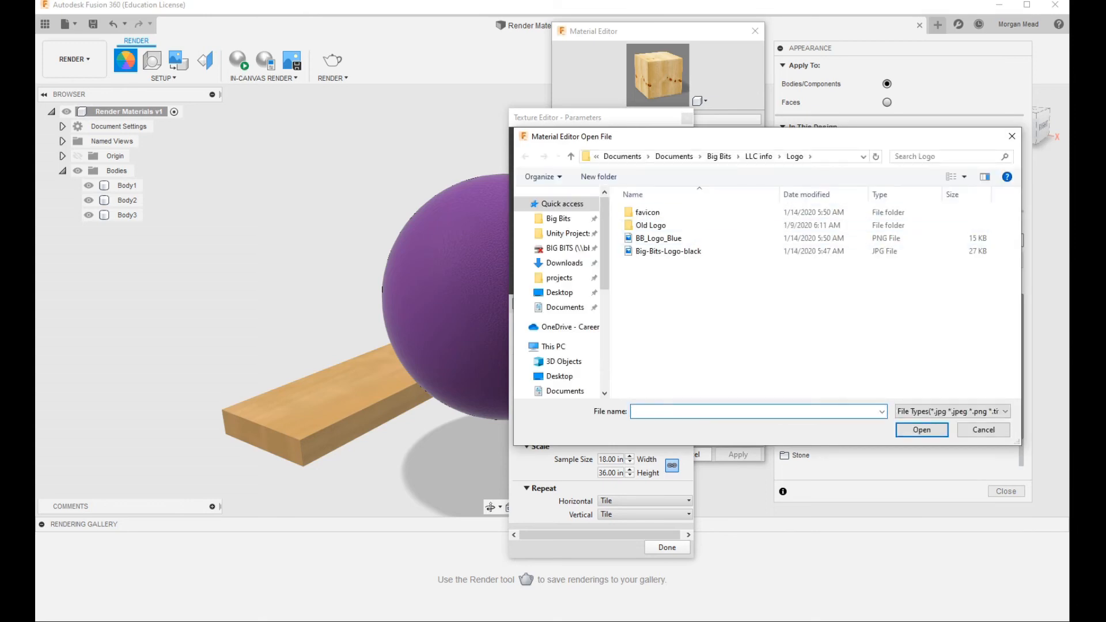
left_click(983, 430)
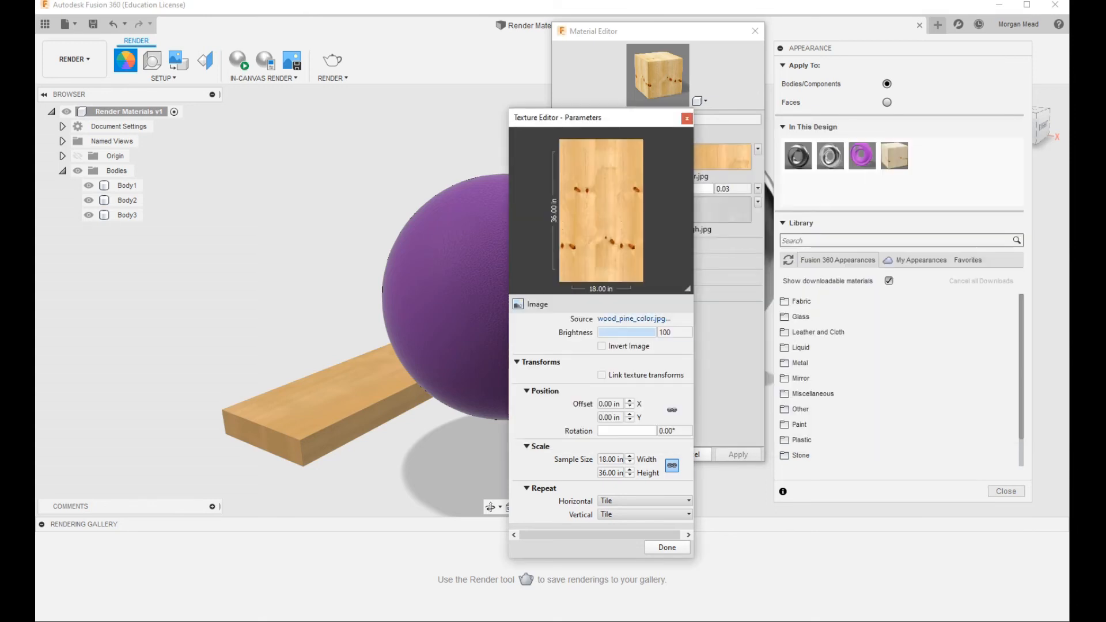
- Close the texture editor, examine the Pine appearance's relief pattern image, then cancel the material editing and close the appearance settings
left_click(666, 547)
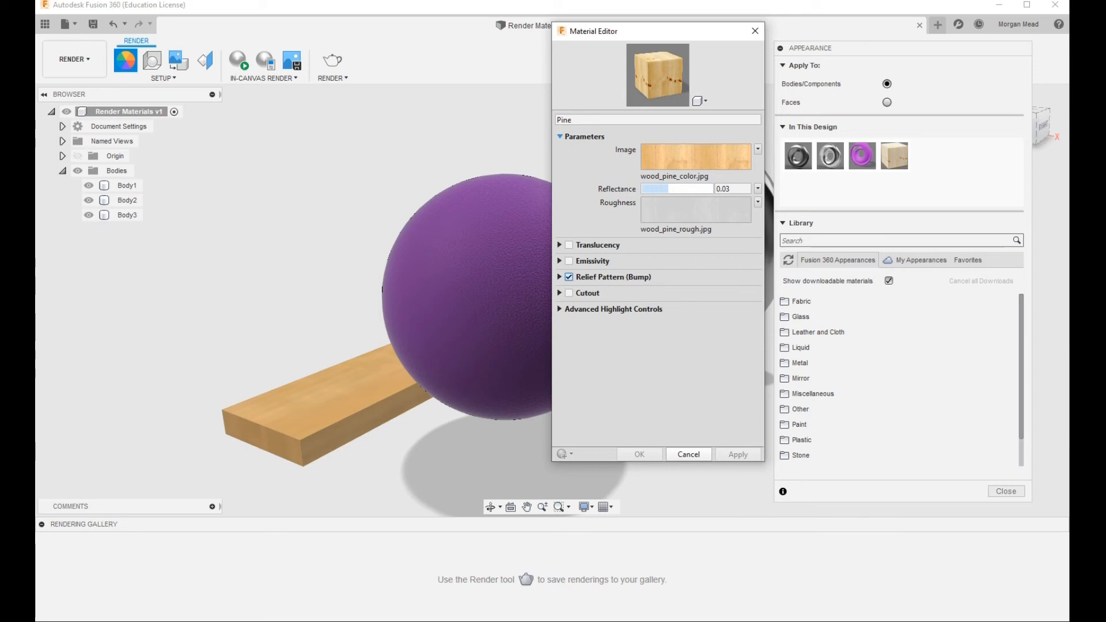
left_click(560, 277)
left_click(120, 215)
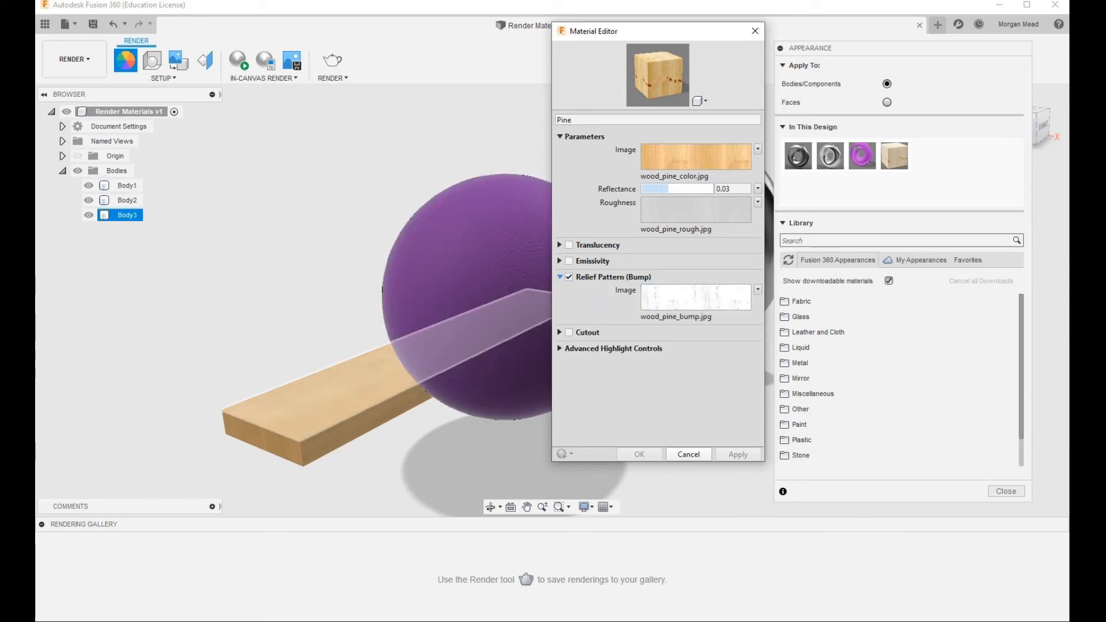
left_click(120, 186)
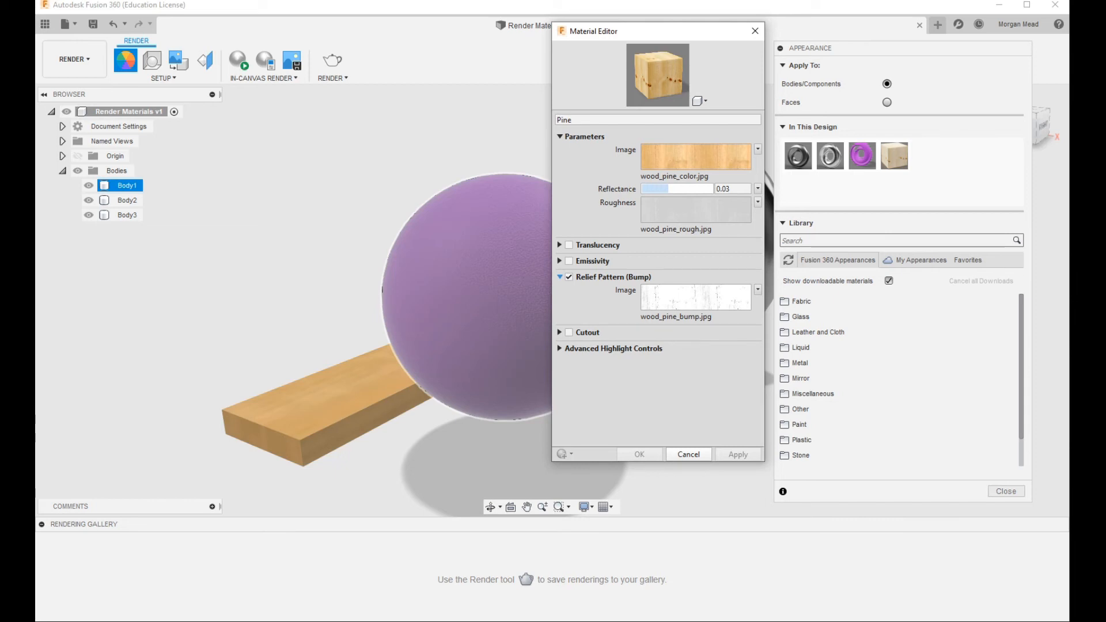
left_click(120, 215)
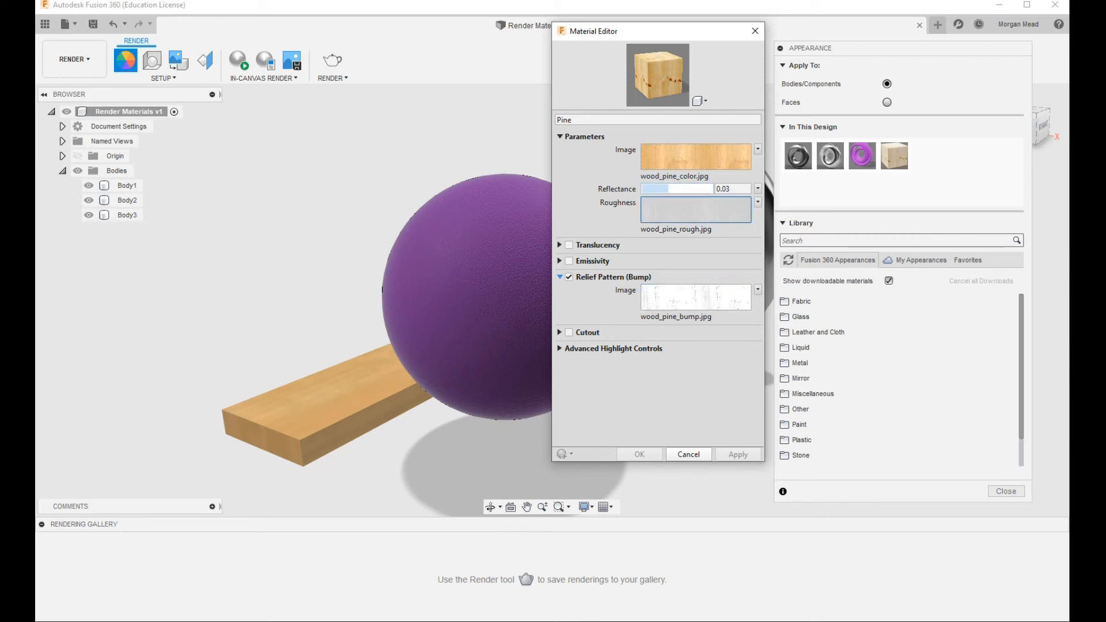
left_click(559, 277)
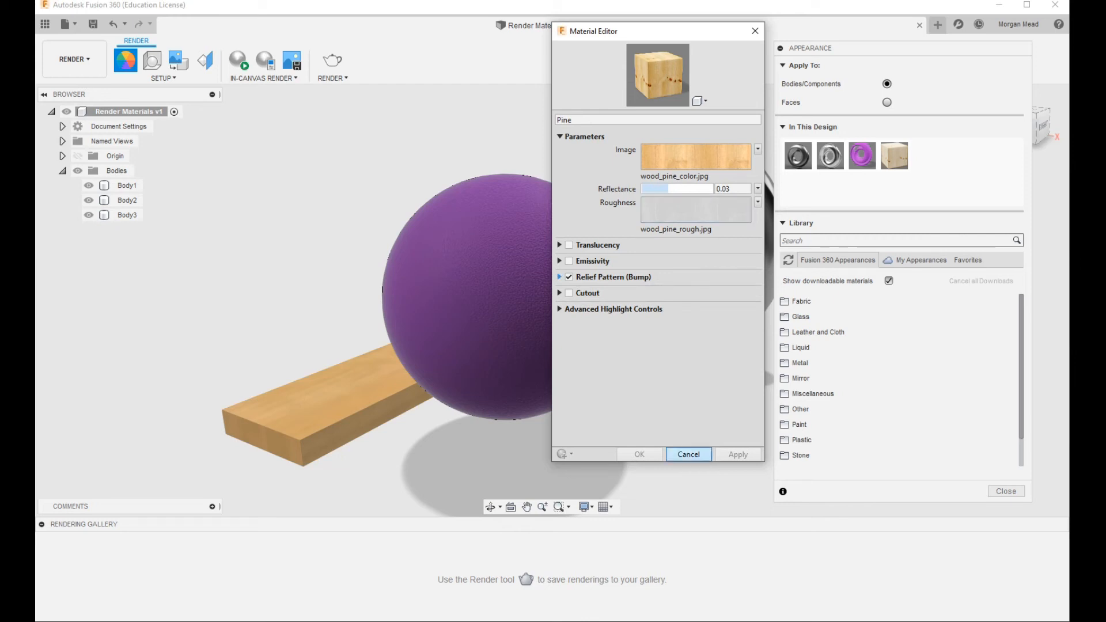
left_click(688, 453)
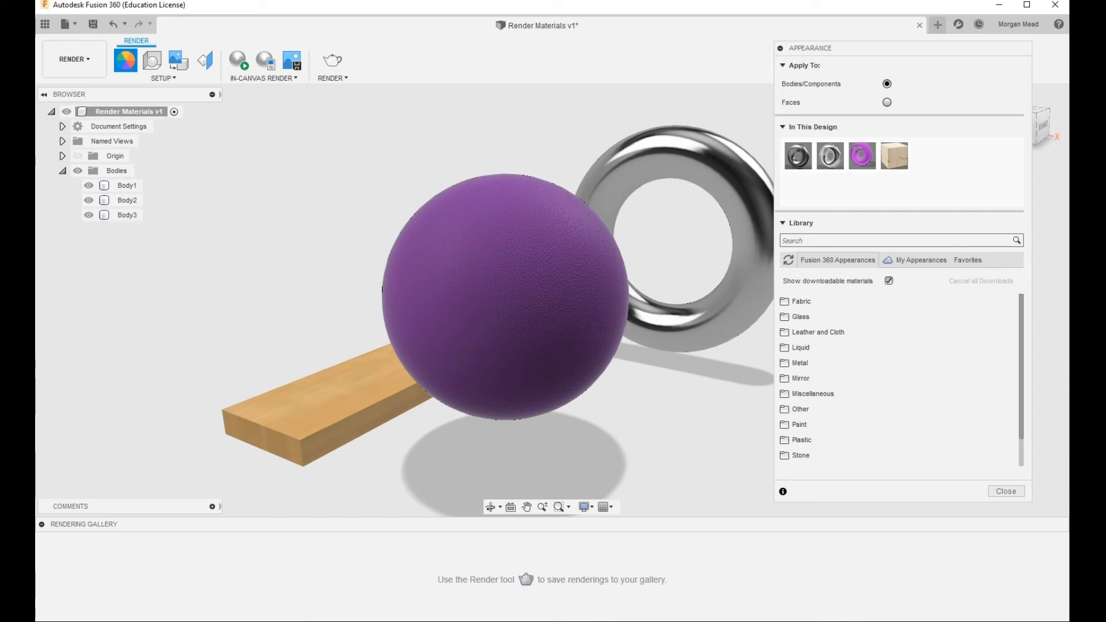
left_click(1005, 491)
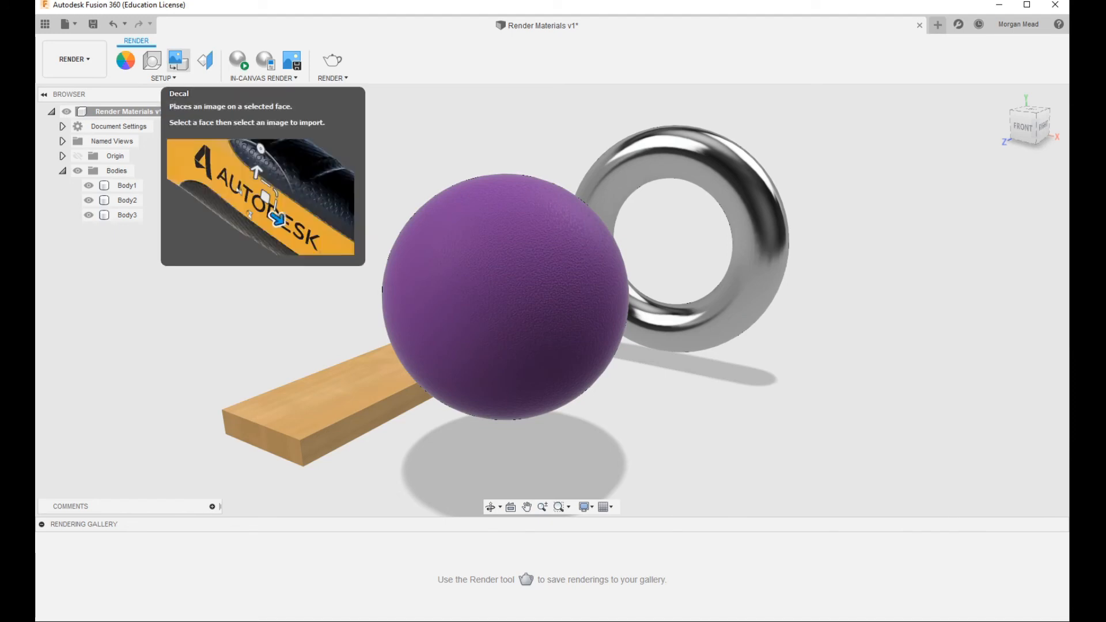
- Insert BB_Logo_Blue.png from the Big Bits project as a decal on the purple sphere's face
left_click(178, 59)
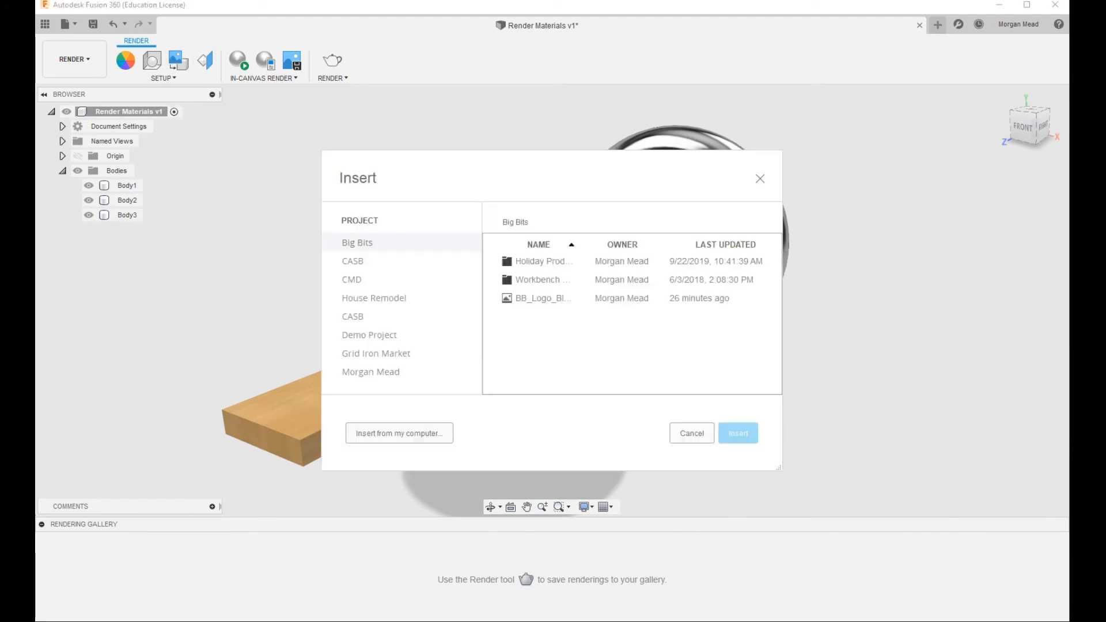
left_click(538, 298)
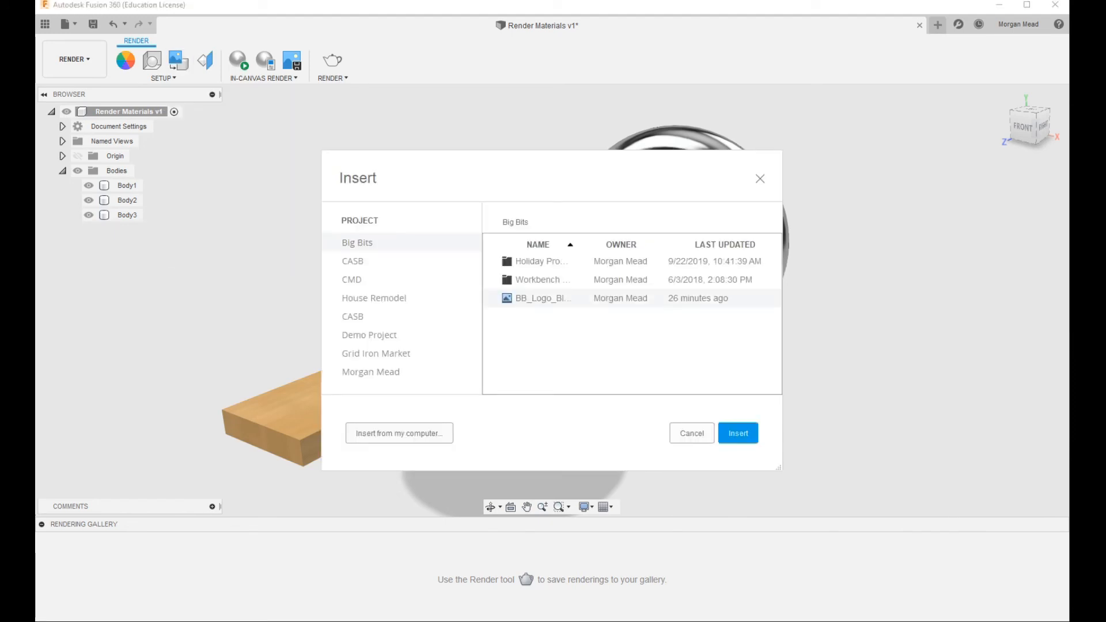
left_click(738, 433)
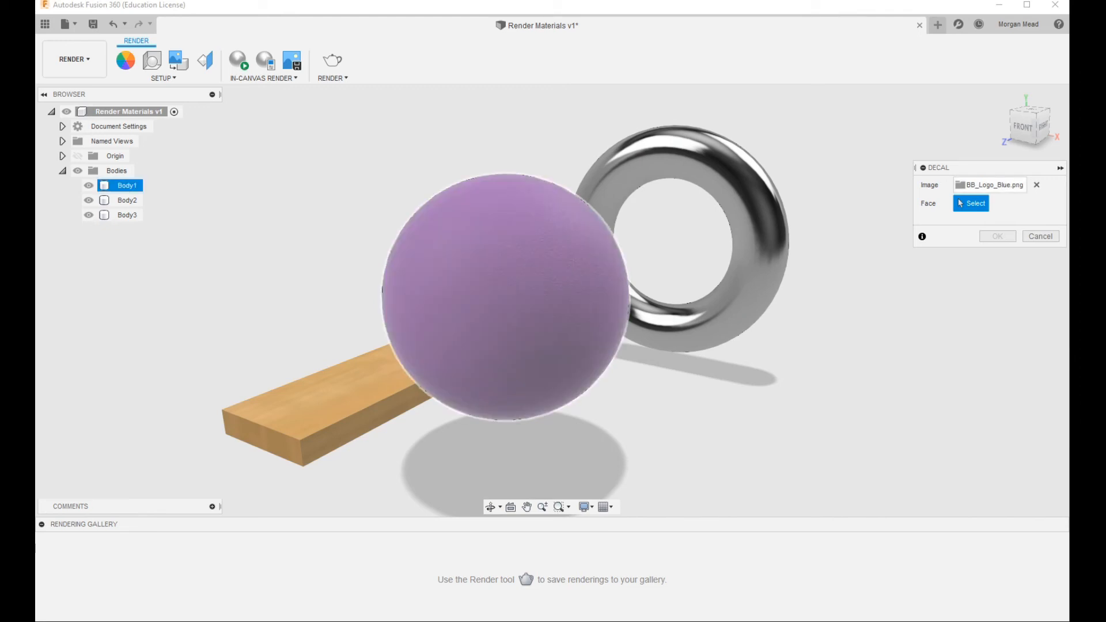
left_click(518, 288)
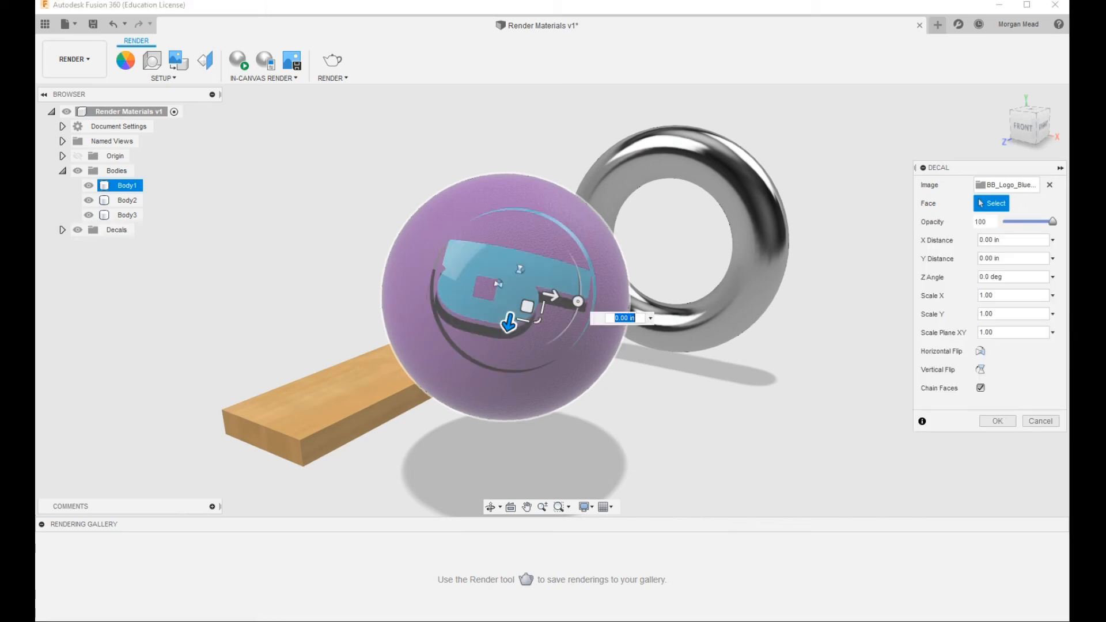
- Rotate the logo decal to about 102.3 degrees, try a horizontal flip and reverse it, and finish placing the decal
left_click_drag(578, 301, 516, 223)
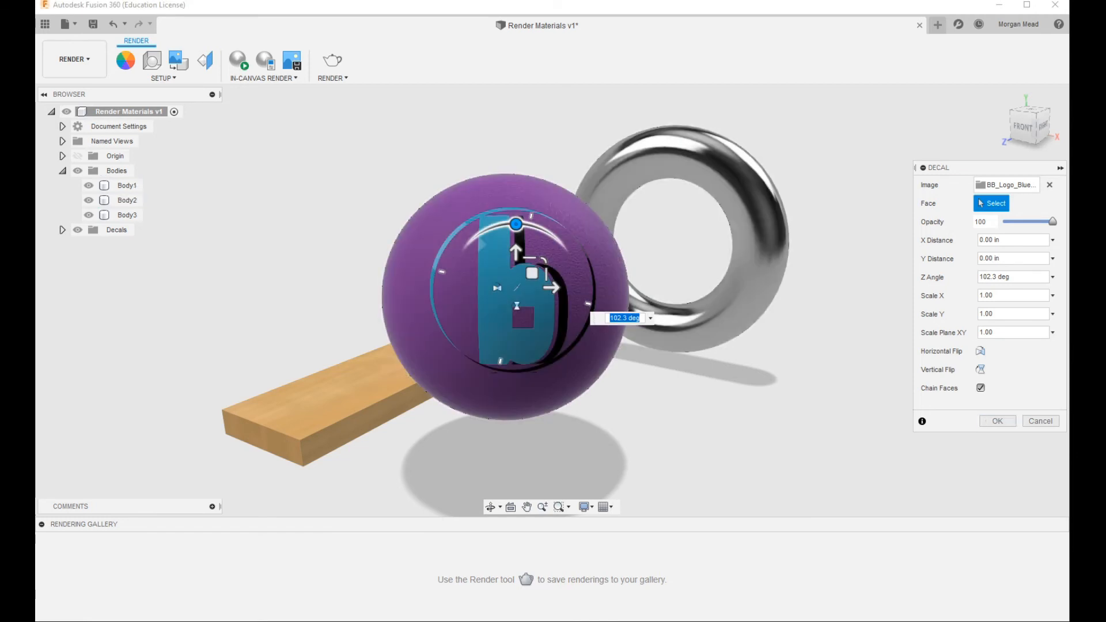
mouse_move(1052, 221)
left_mouse_down()
mouse_move(1015, 221)
mouse_move(1052, 221)
left_mouse_up()
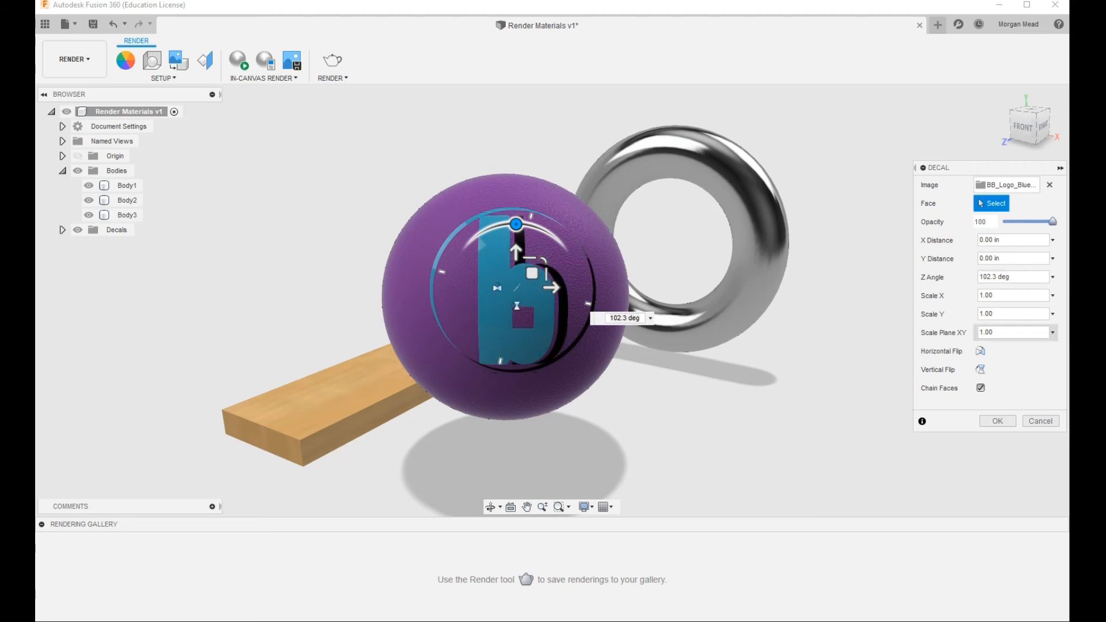
left_click(981, 350)
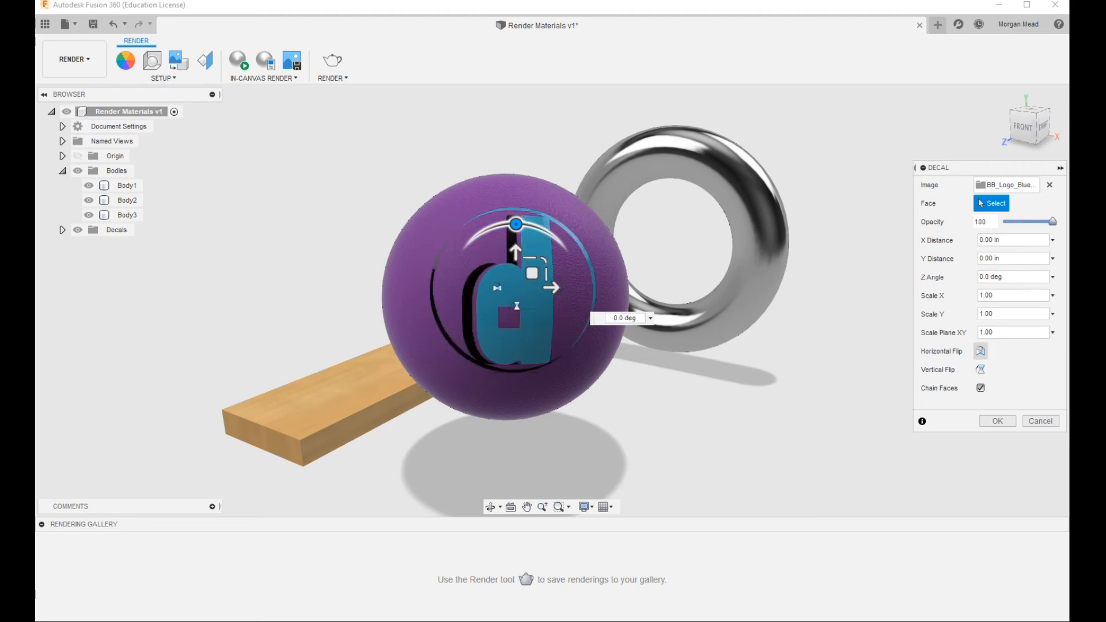
left_click(980, 351)
left_click(997, 421)
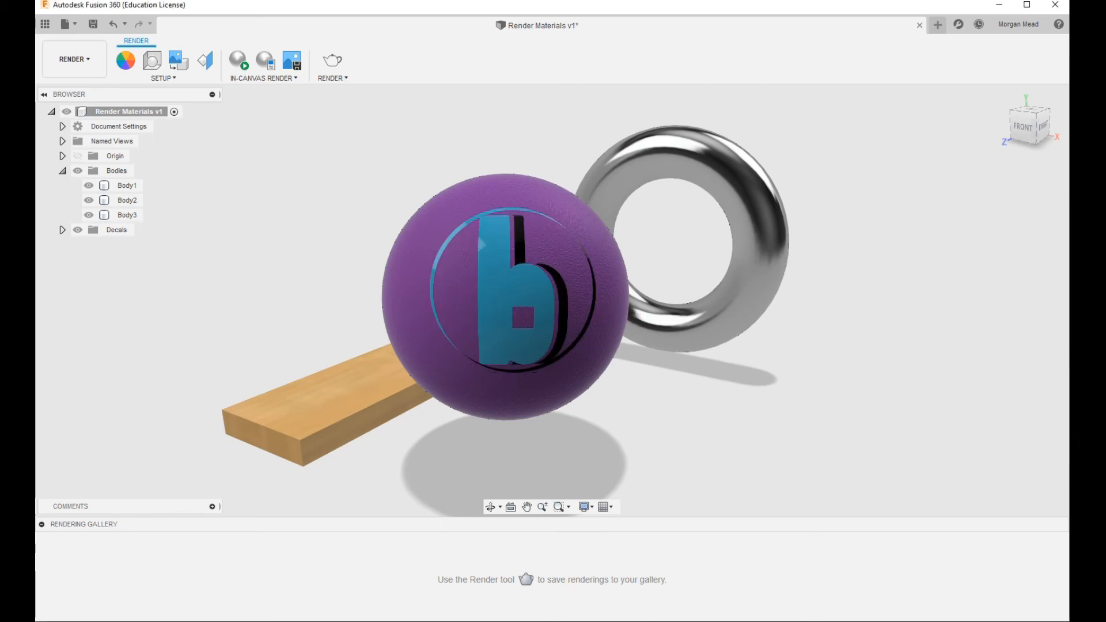
- Open the render settings and compare the image size presets for web, mobile, print, video and custom output
middle_click_drag(470, 241, 460, 224, "shift")
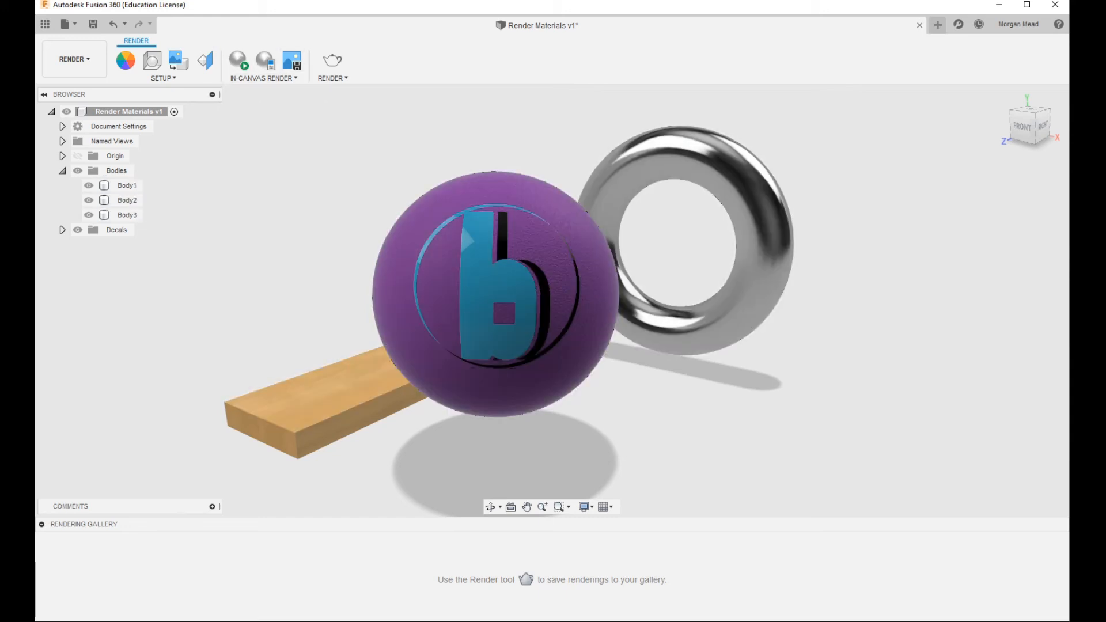
left_click(332, 78)
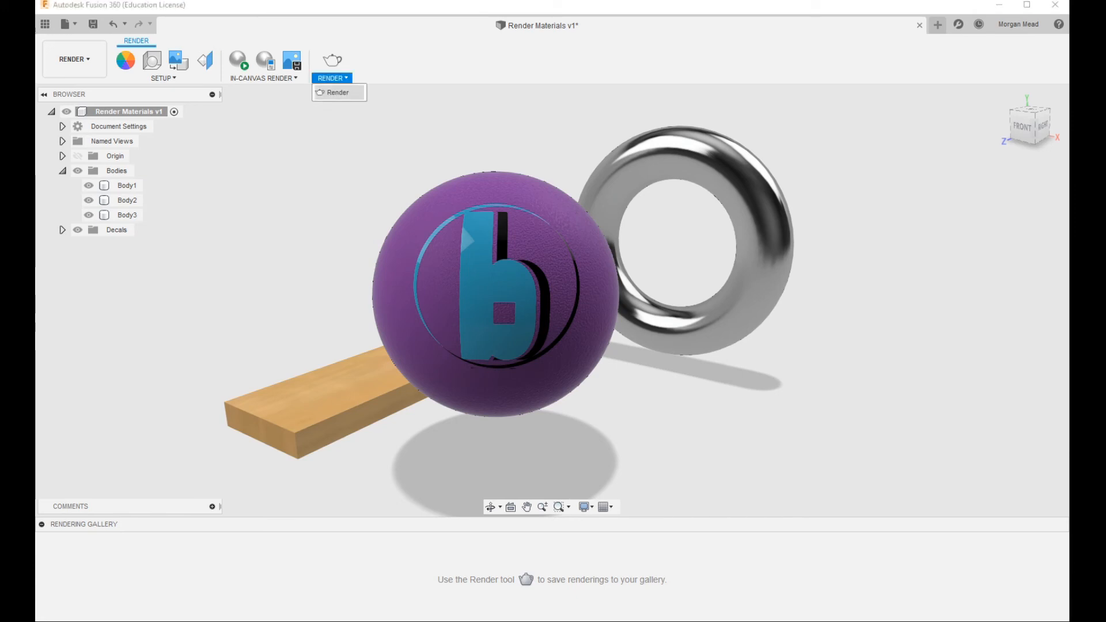
left_click(335, 91)
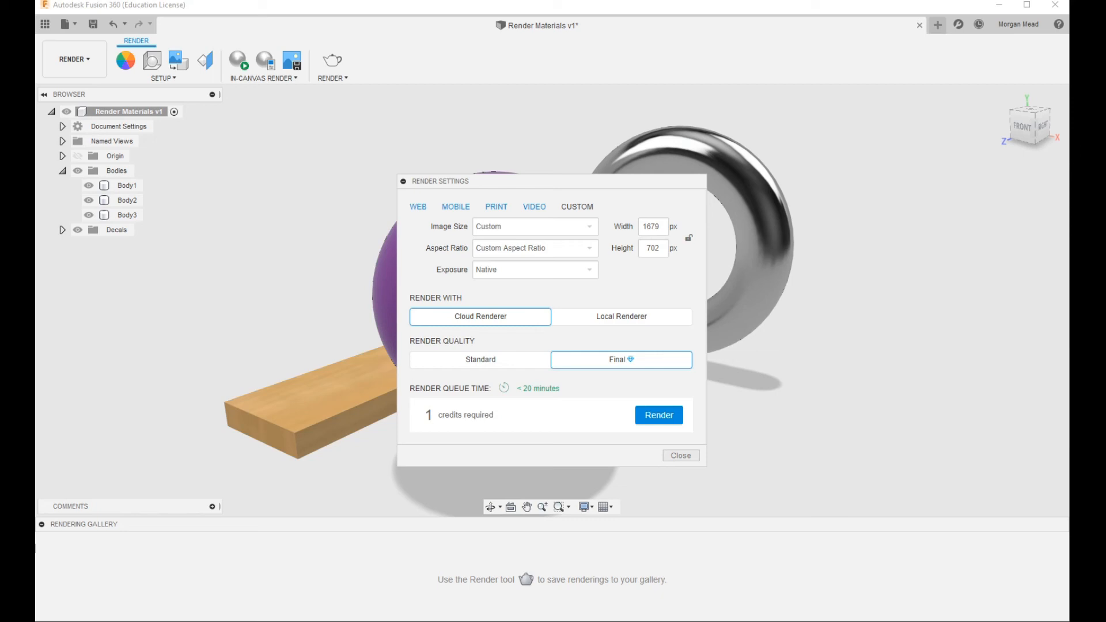
left_click(417, 206)
left_click(455, 206)
left_click(495, 206)
left_click(534, 206)
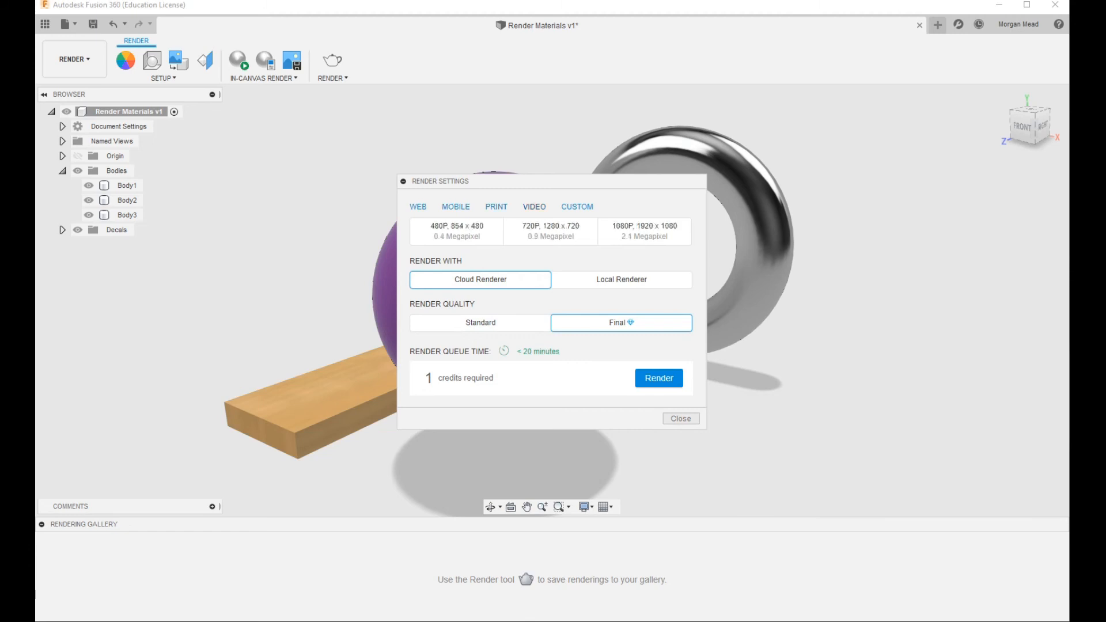
left_click(576, 206)
left_click(418, 207)
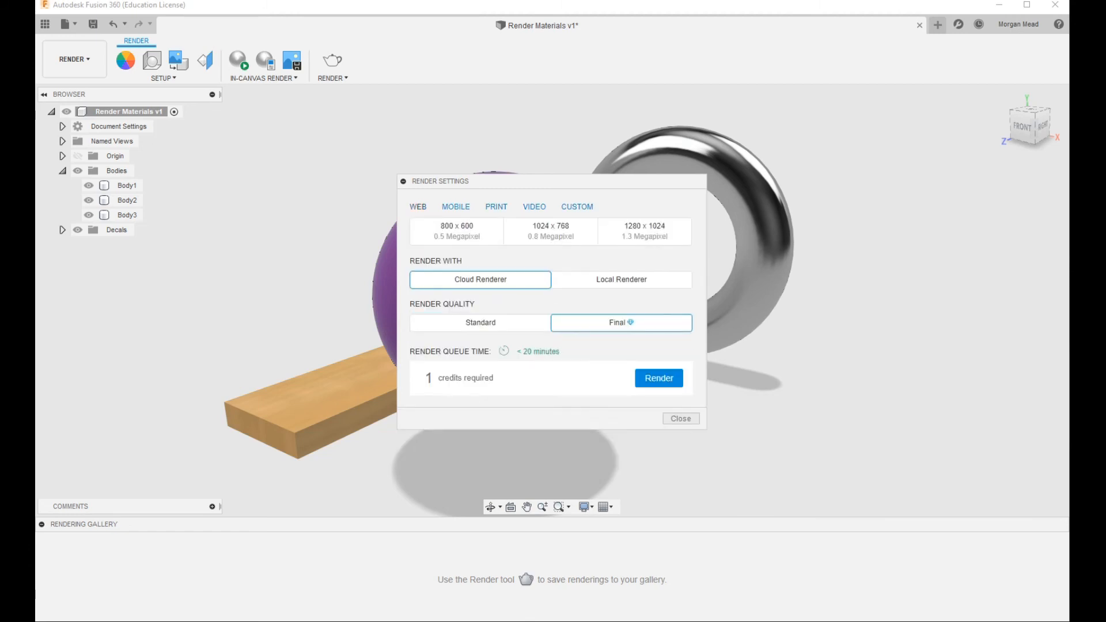
left_click(576, 206)
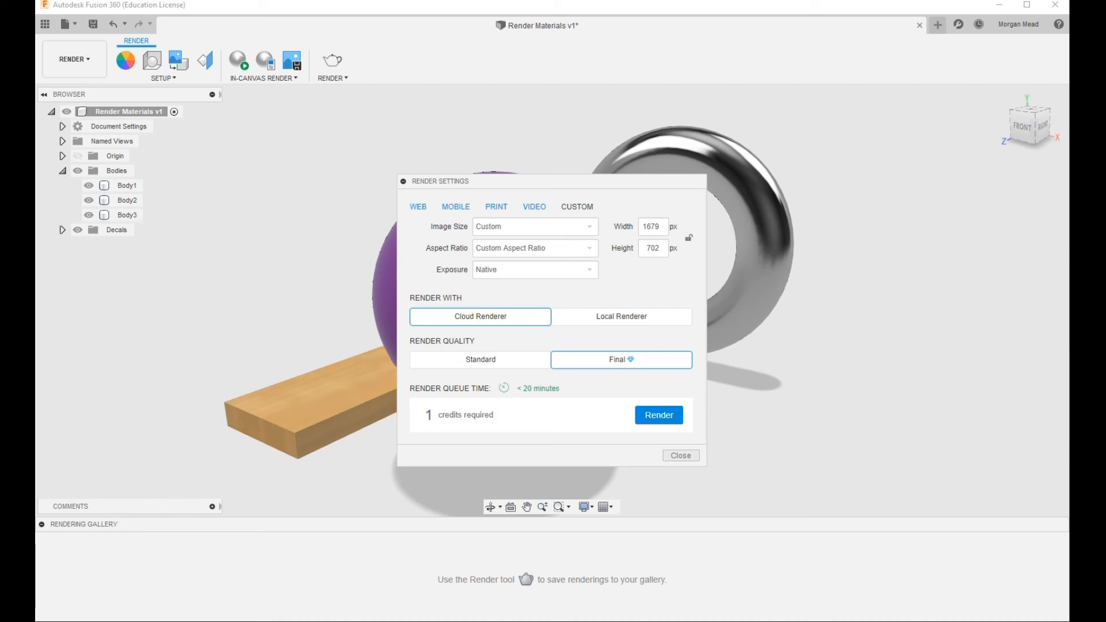
left_click(417, 206)
- Try the 8.5x11" 300PPI print size, and compare it with the mobile and web image sizes
left_click(496, 207)
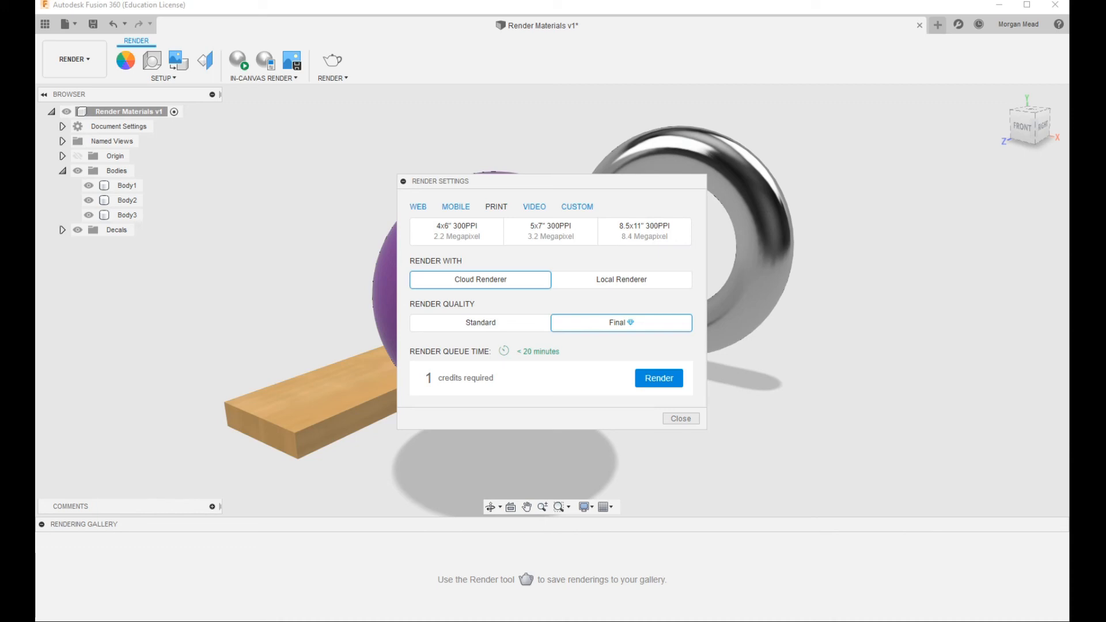
left_click(644, 231)
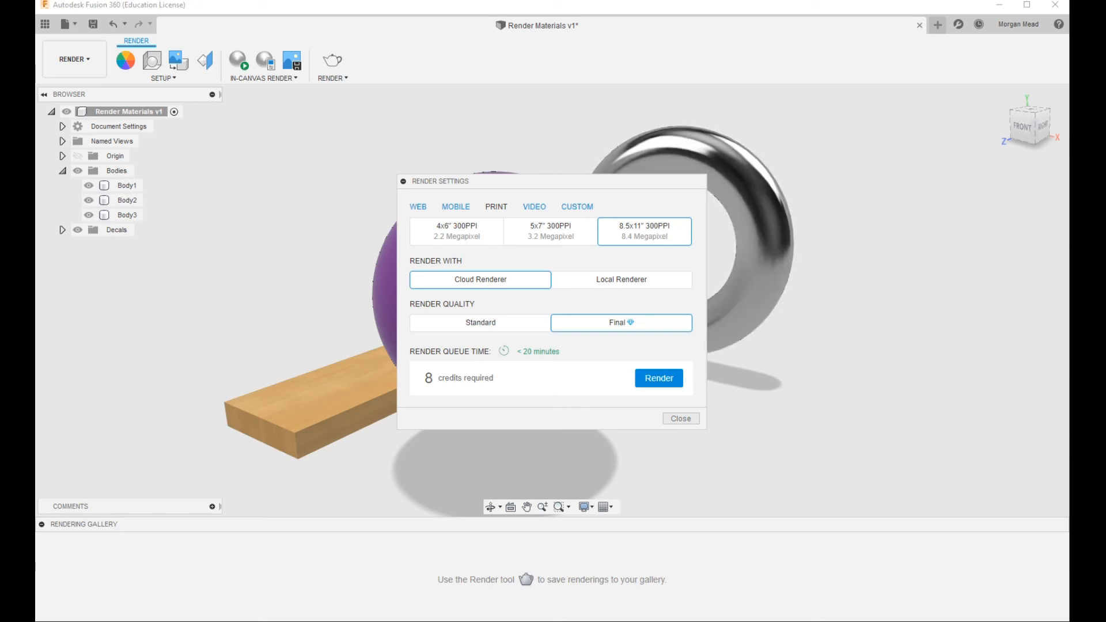
left_click(417, 206)
left_click(455, 206)
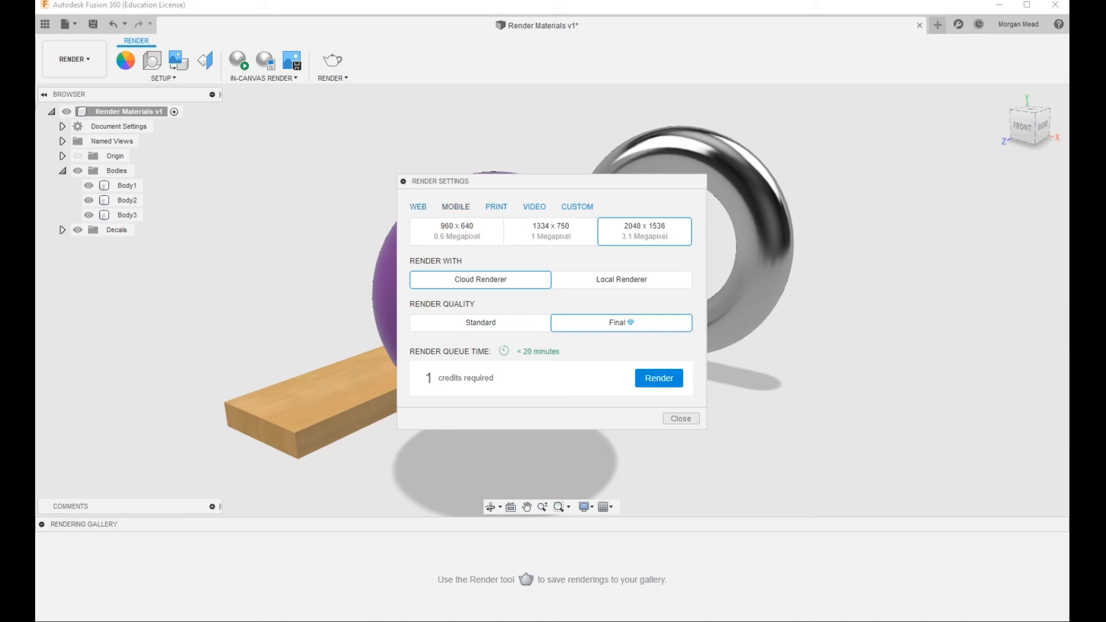
left_click(417, 206)
left_click(455, 206)
left_click(418, 206)
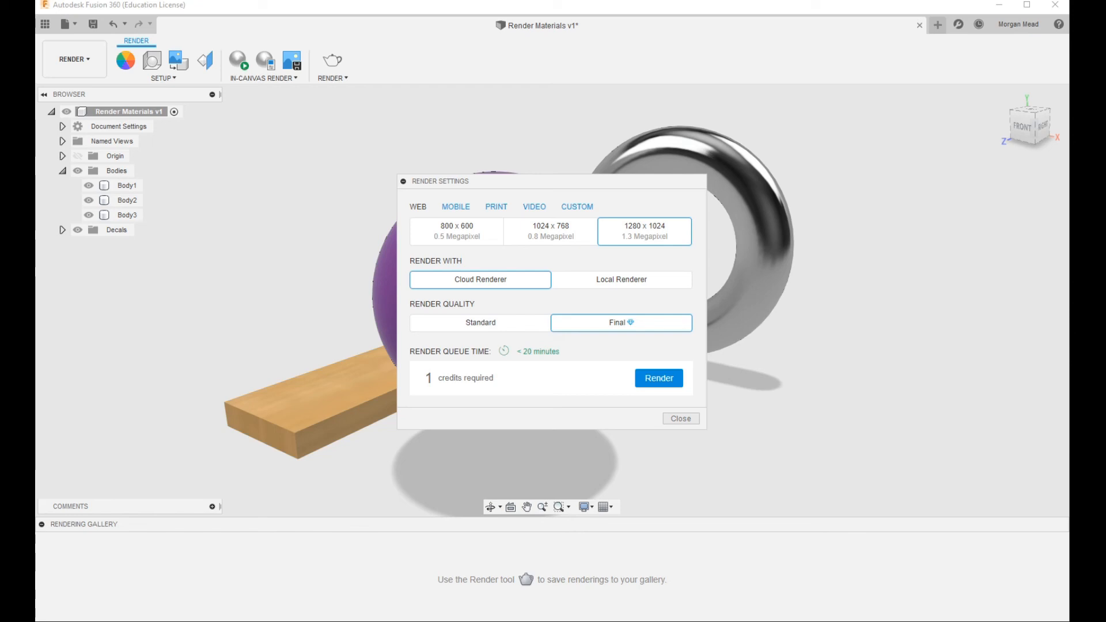
- Compare the local and cloud renderers and both quality levels, and set the web image size to 800 x 600 with Final quality
left_click(621, 280)
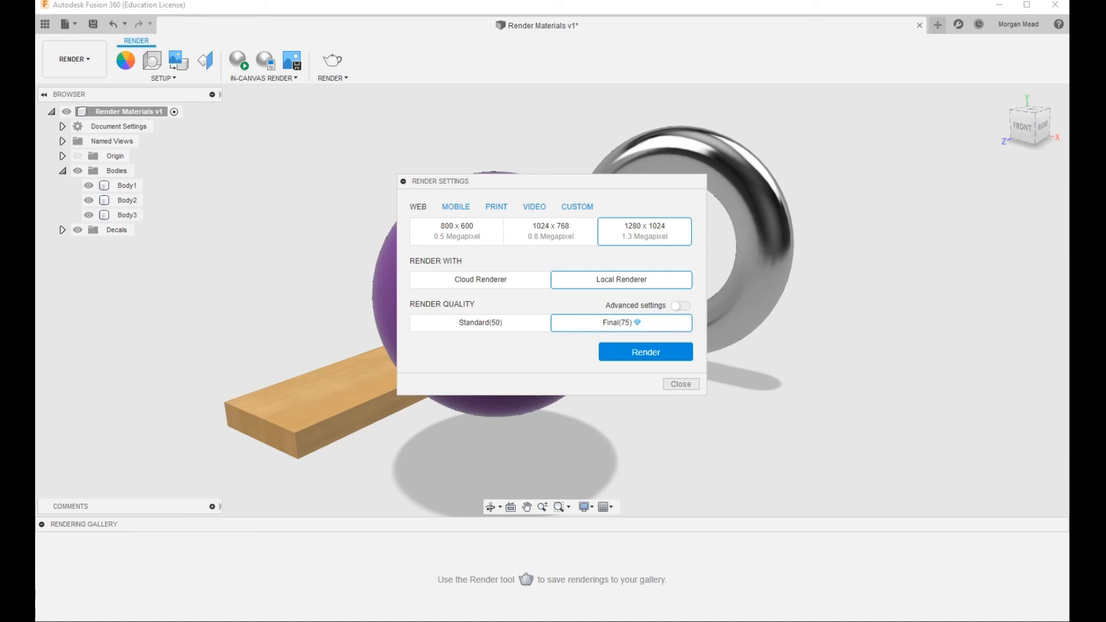
left_click(479, 279)
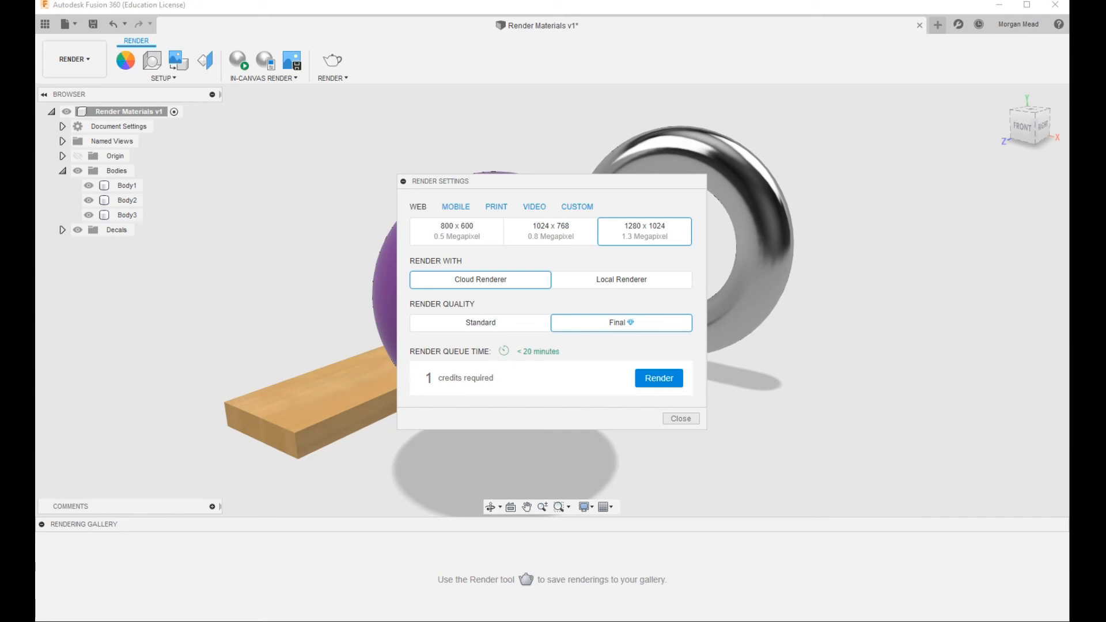
left_click(456, 231)
left_click(480, 322)
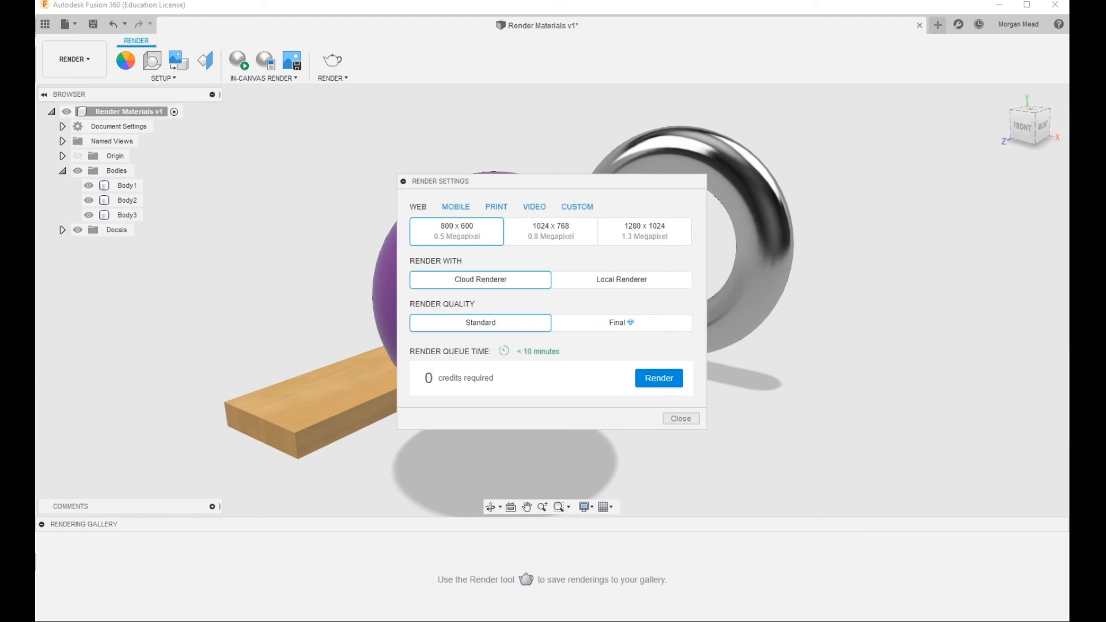
left_click(621, 322)
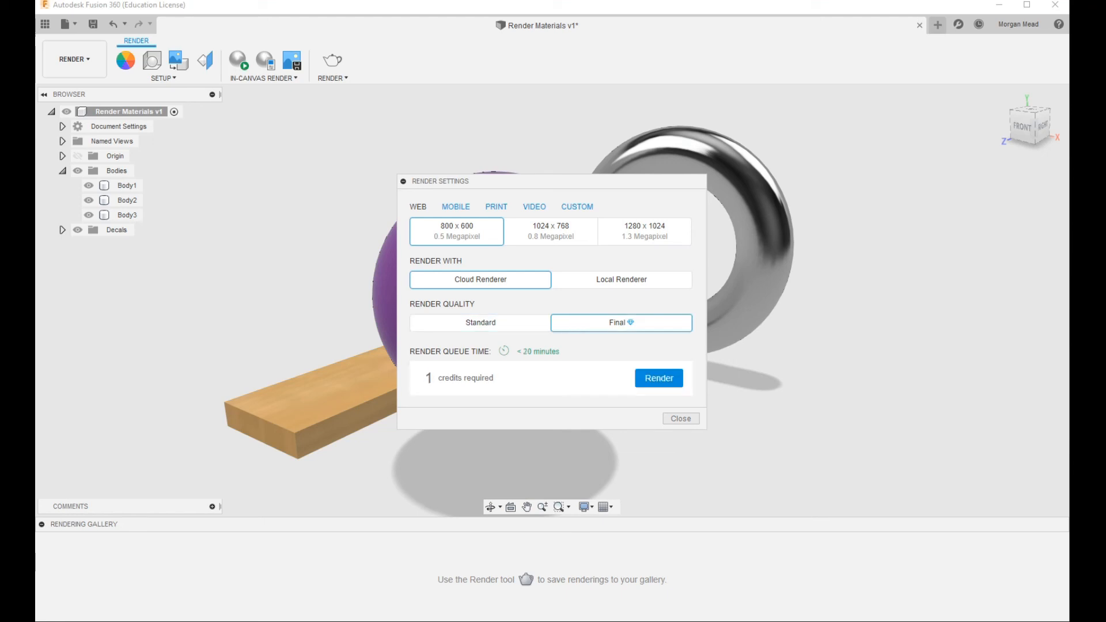
- Try the local renderer's advanced quality range up to Excellent, and render the 800 x 600 image at Final quality
left_click(621, 280)
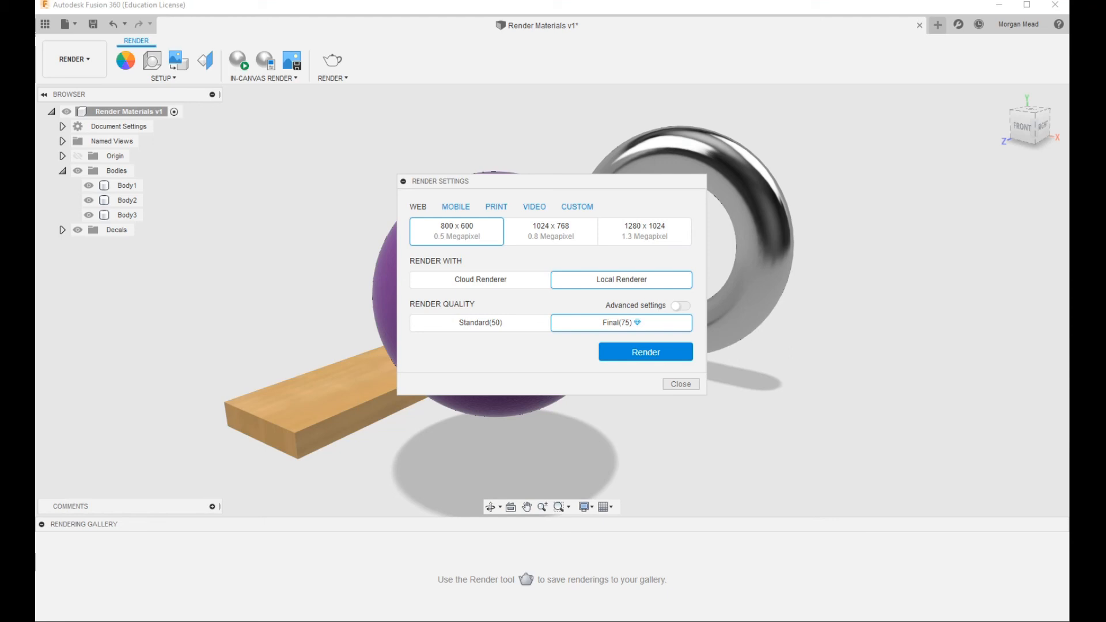
left_click(680, 306)
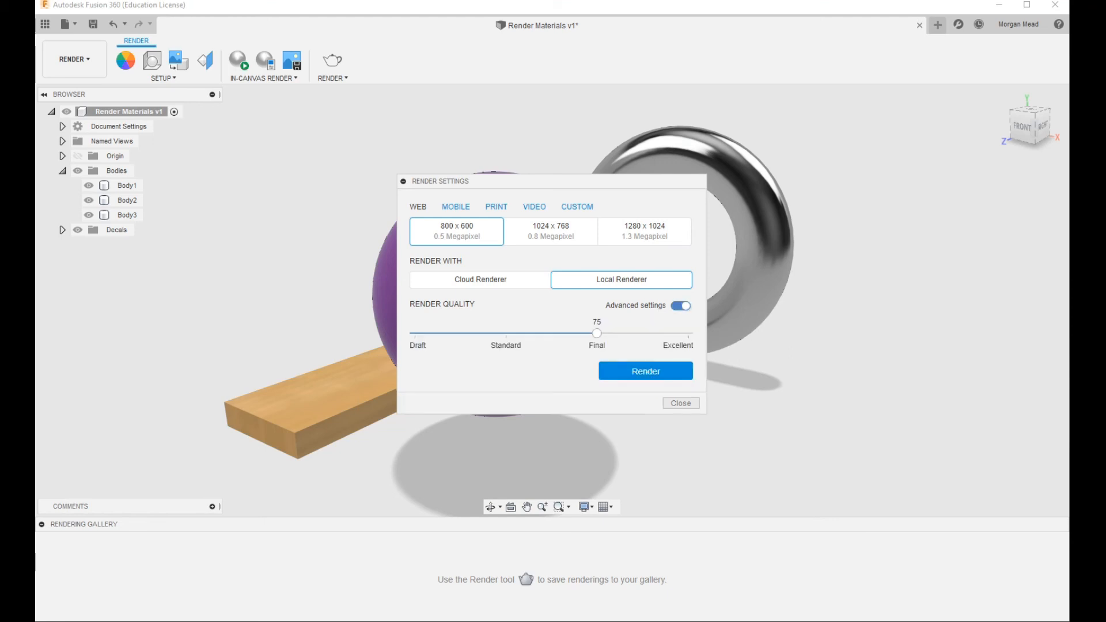
left_click_drag(597, 333, 688, 333)
left_click(645, 371)
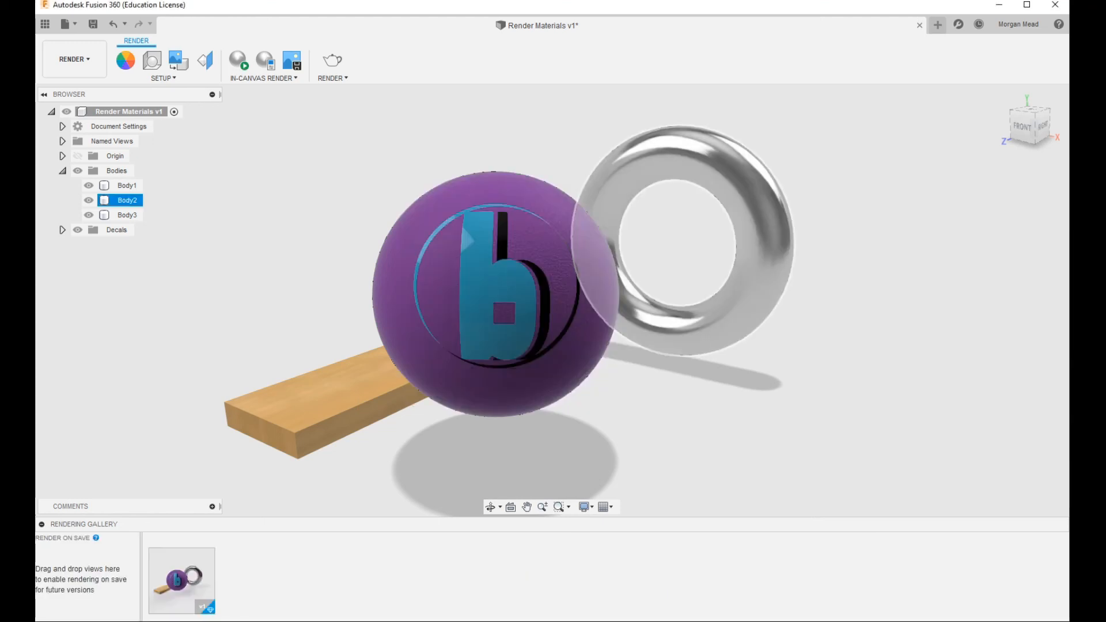
- Open the finished 800 x 600 render from the rendering gallery
key("Escape")
mouse_move(182, 580)
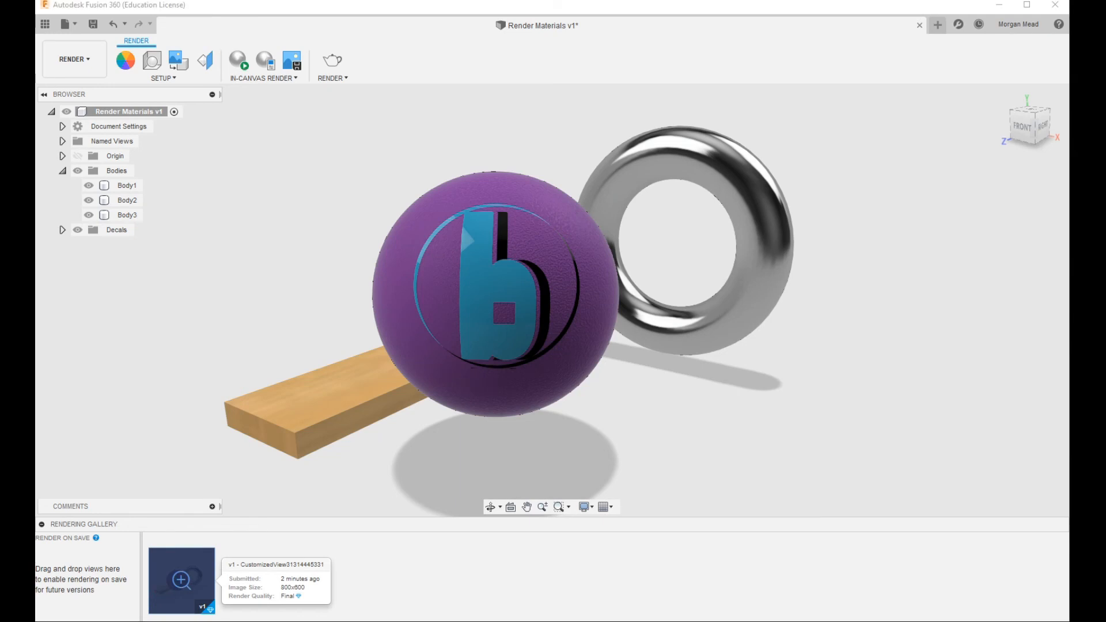
left_click(182, 580)
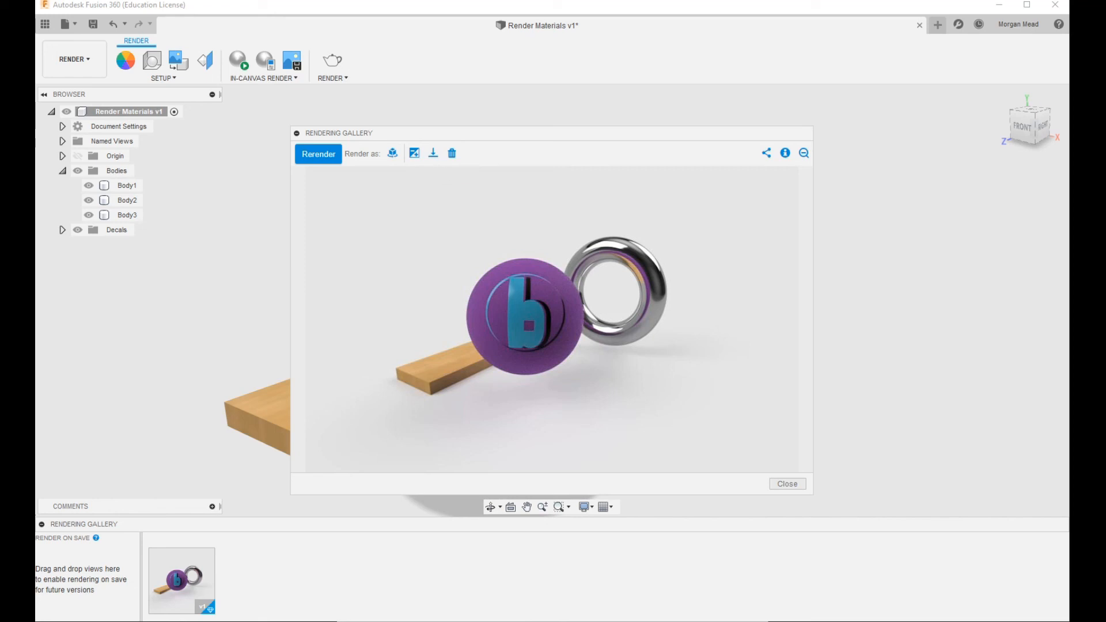
- Save the rendered image to the Desktop as a PNG file named scene, and close the rendering gallery
mouse_move(181, 580)
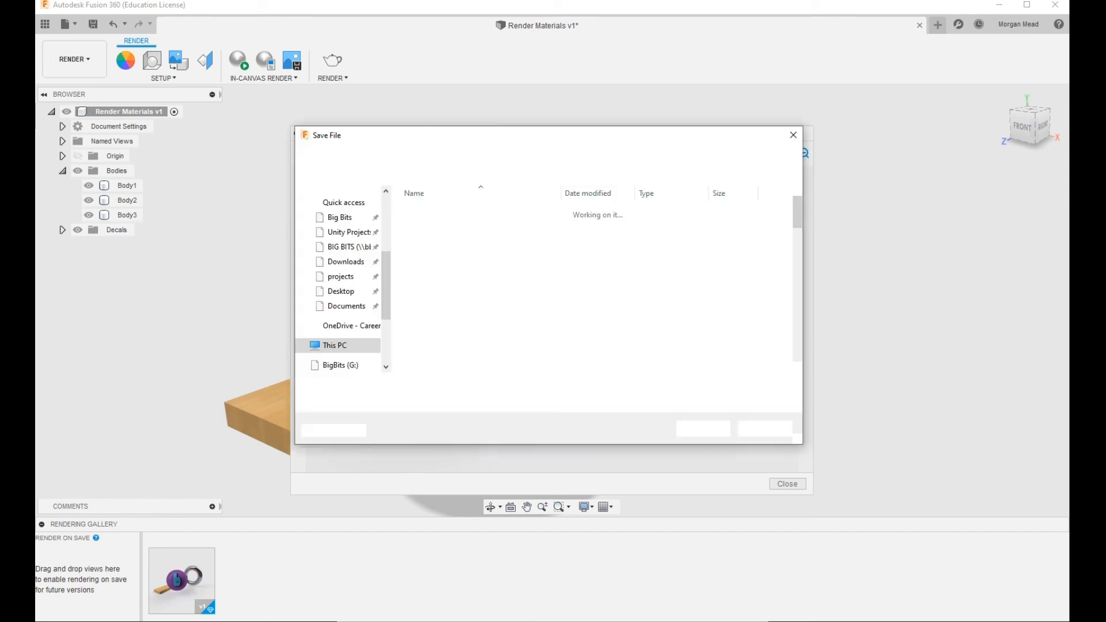
left_click(340, 227)
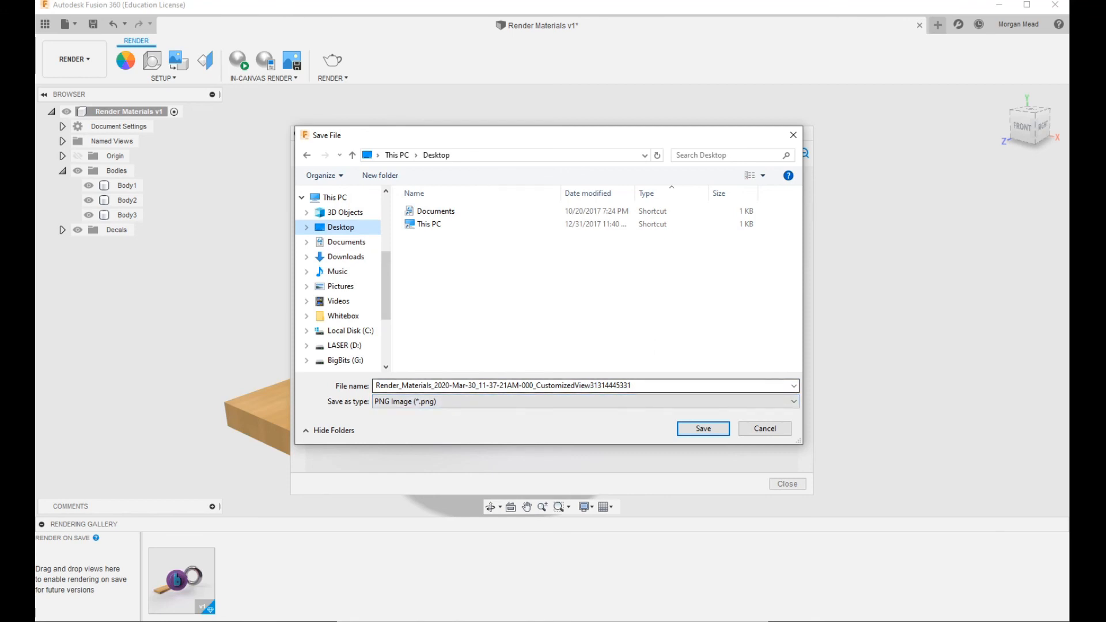
left_click(502, 385)
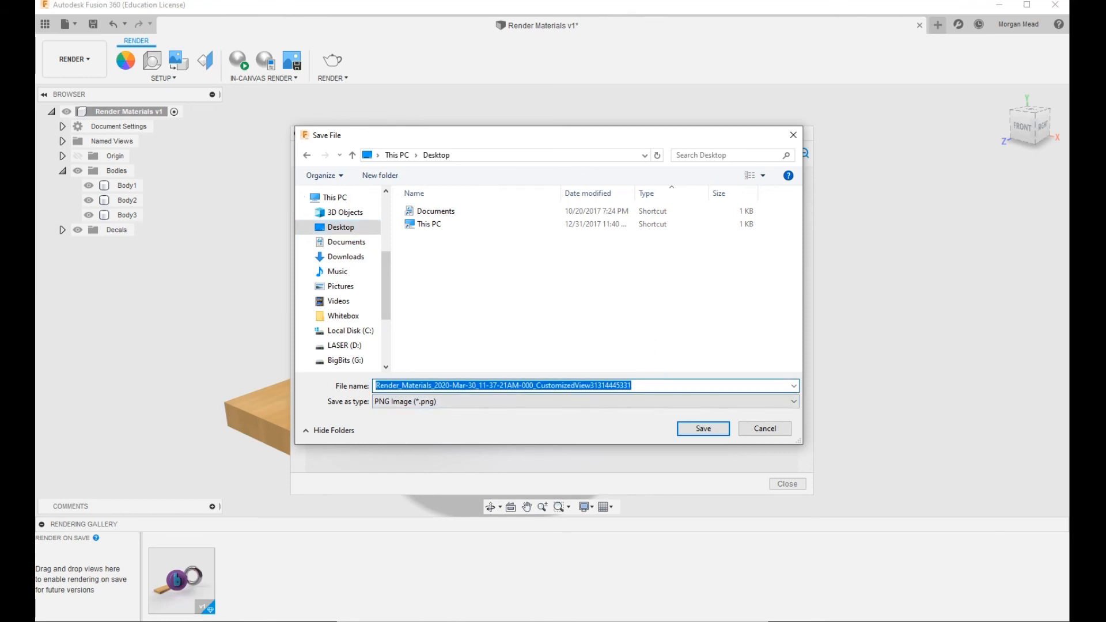
type("scene")
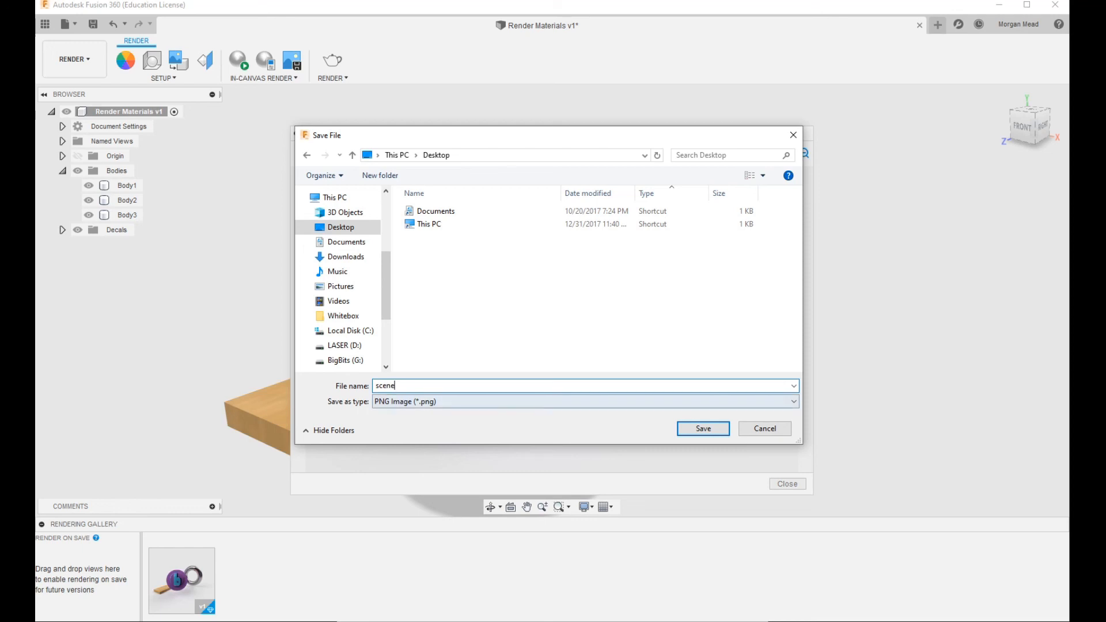
left_click(585, 401)
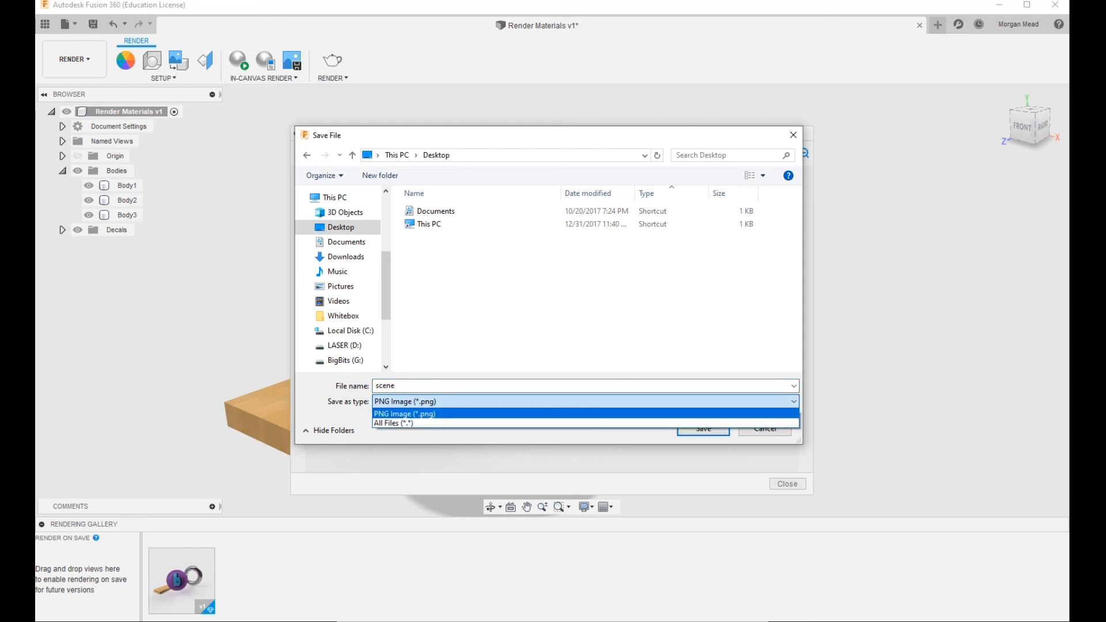
key("Escape")
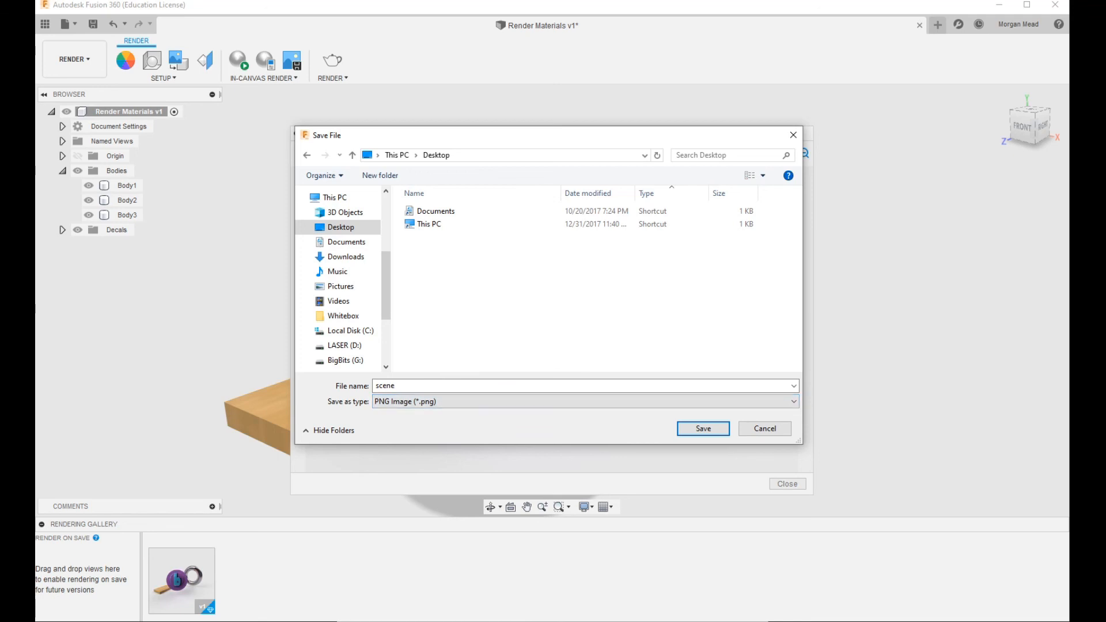
left_click(703, 429)
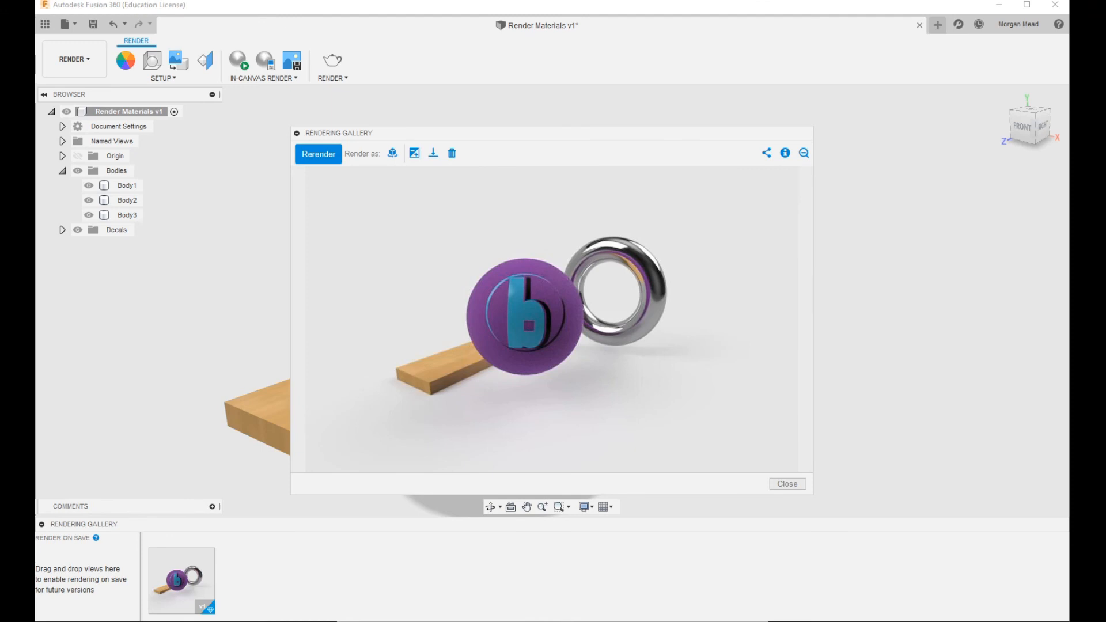
left_click(787, 483)
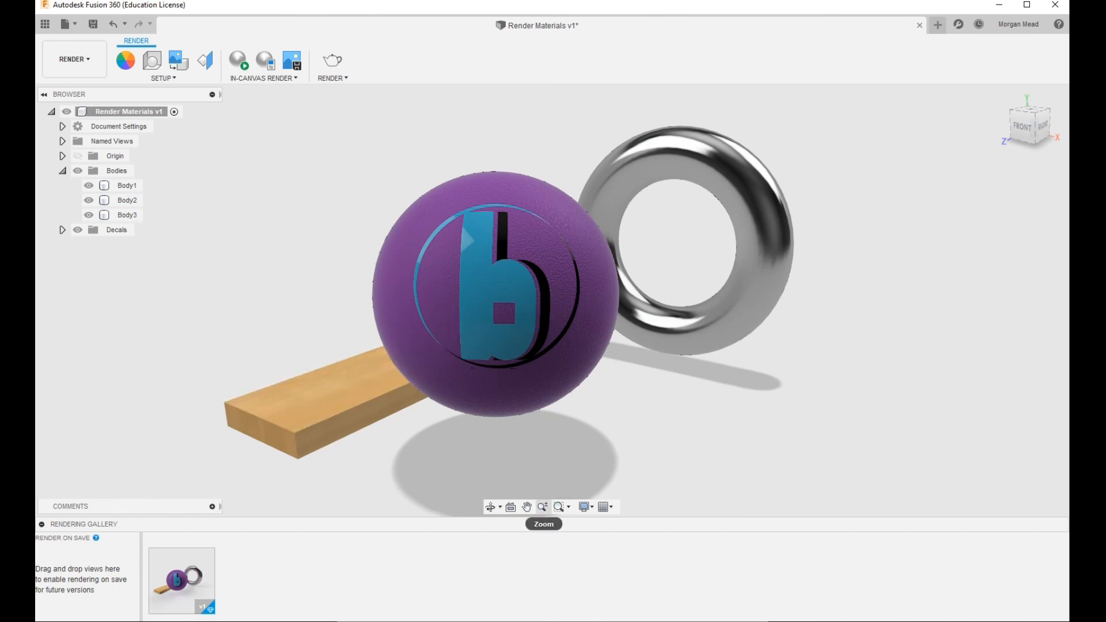
- Render a close-up of the sphere's logo and the torus at the 1280 x 1024 web image size
left_click(543, 506)
left_click_drag(551, 301, 552, 362)
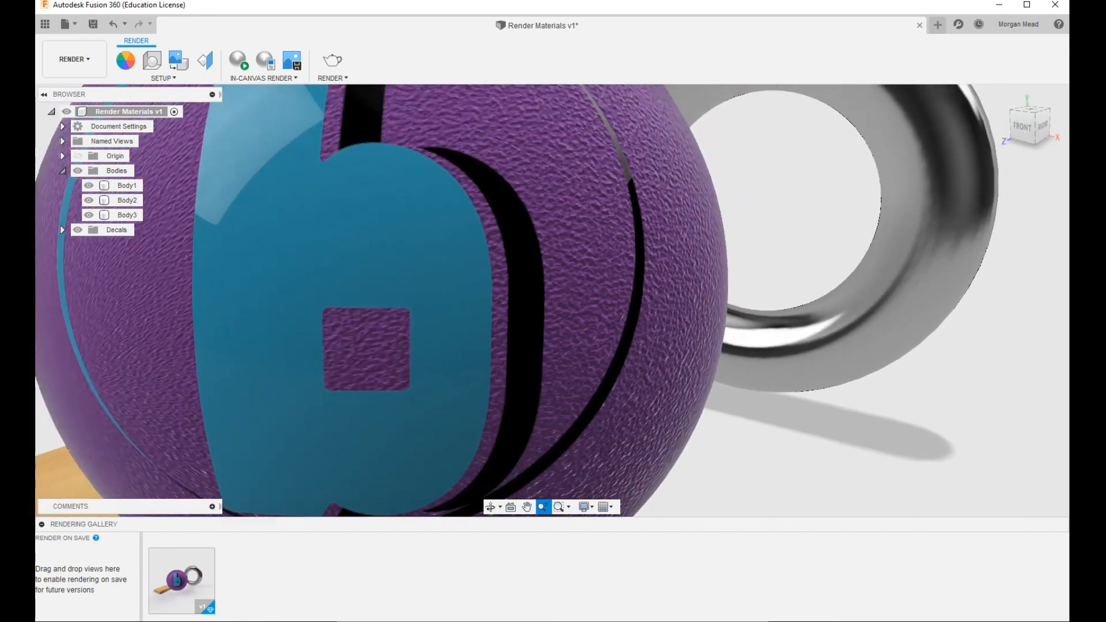
left_click(526, 507)
left_click_drag(552, 301, 456, 370)
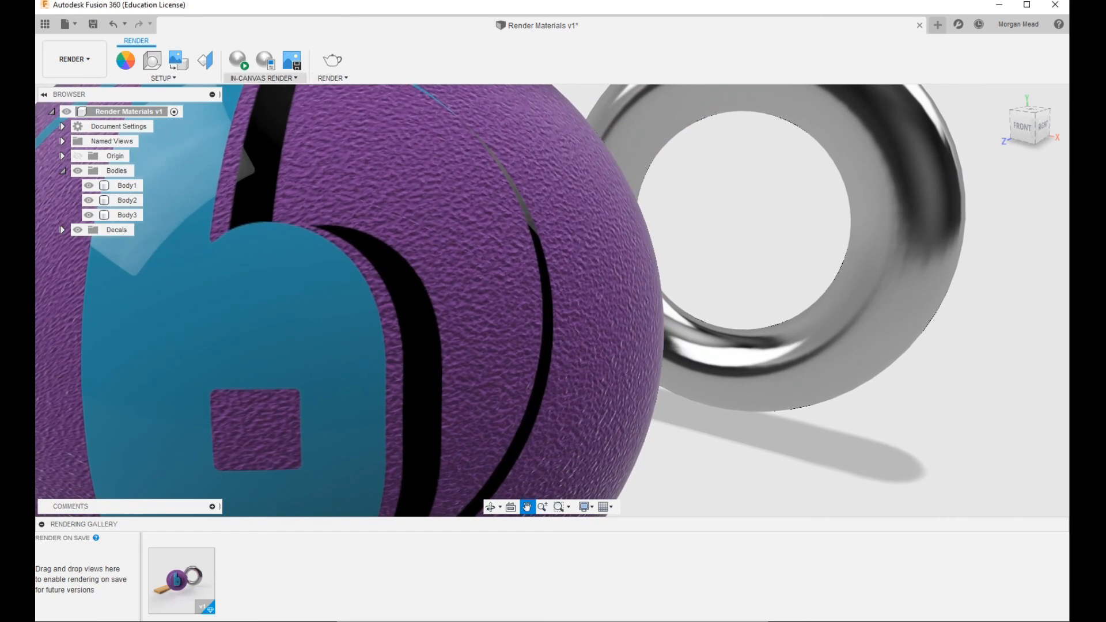
left_click(331, 78)
left_click(339, 93)
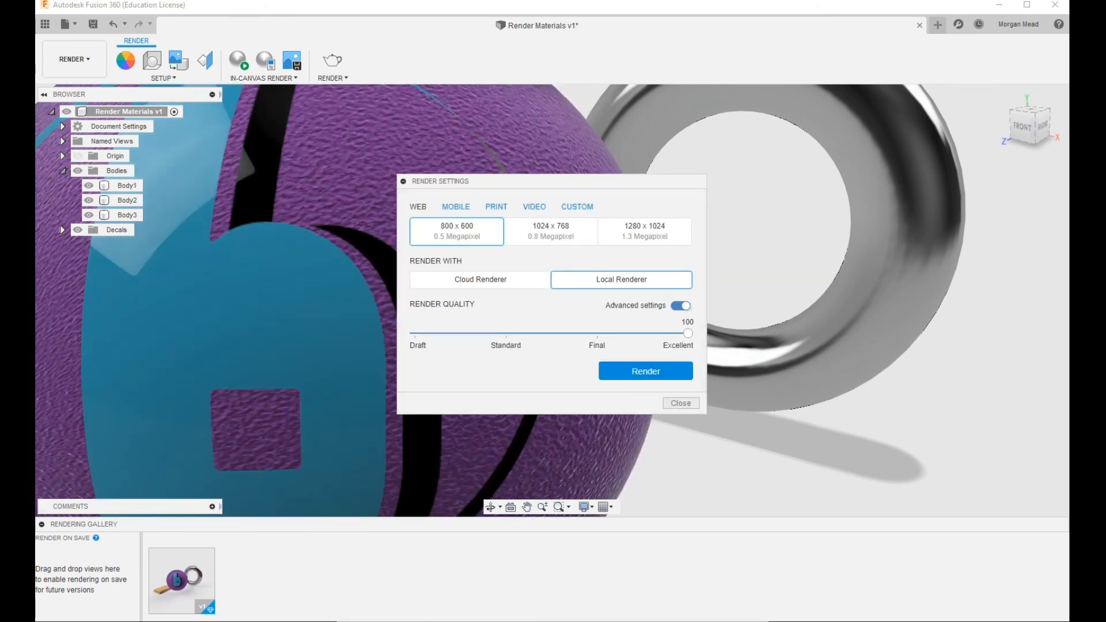
left_click(644, 231)
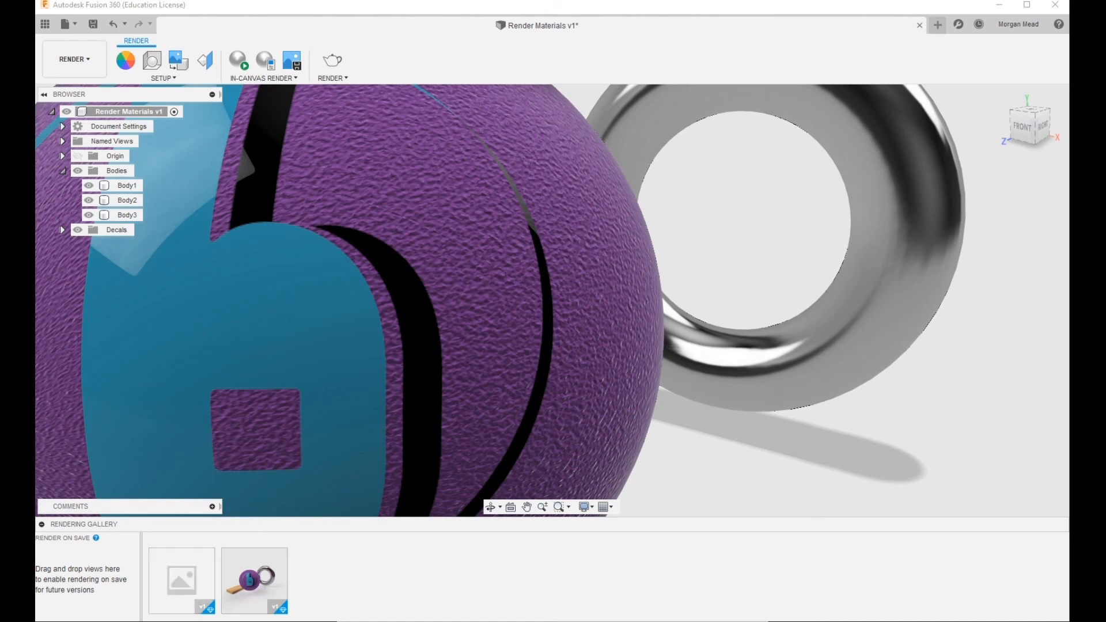
left_click(126, 185)
key("Escape")
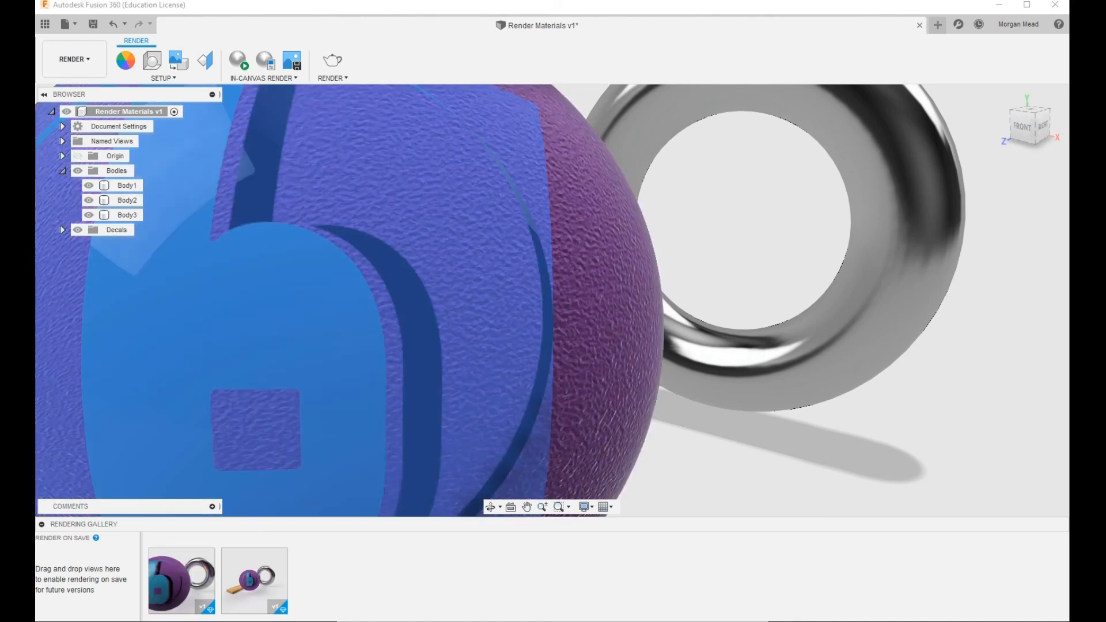
- Enlarge the finished close-up render in the gallery and save it to the Desktop as a PNG image named scene
mouse_move(182, 580)
left_click(181, 580)
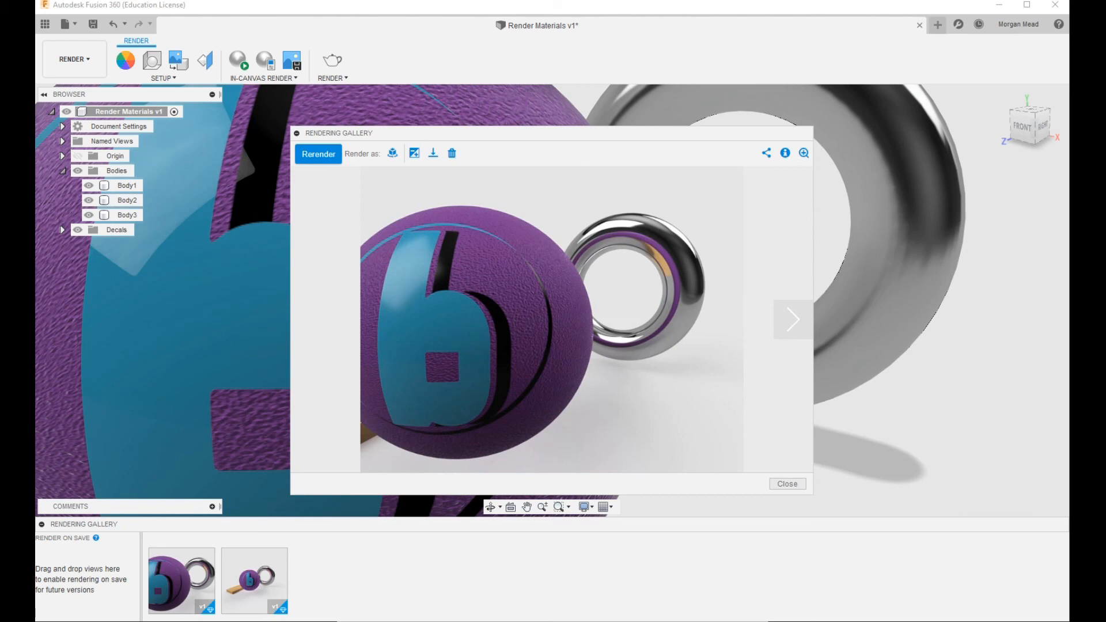
left_click(804, 152)
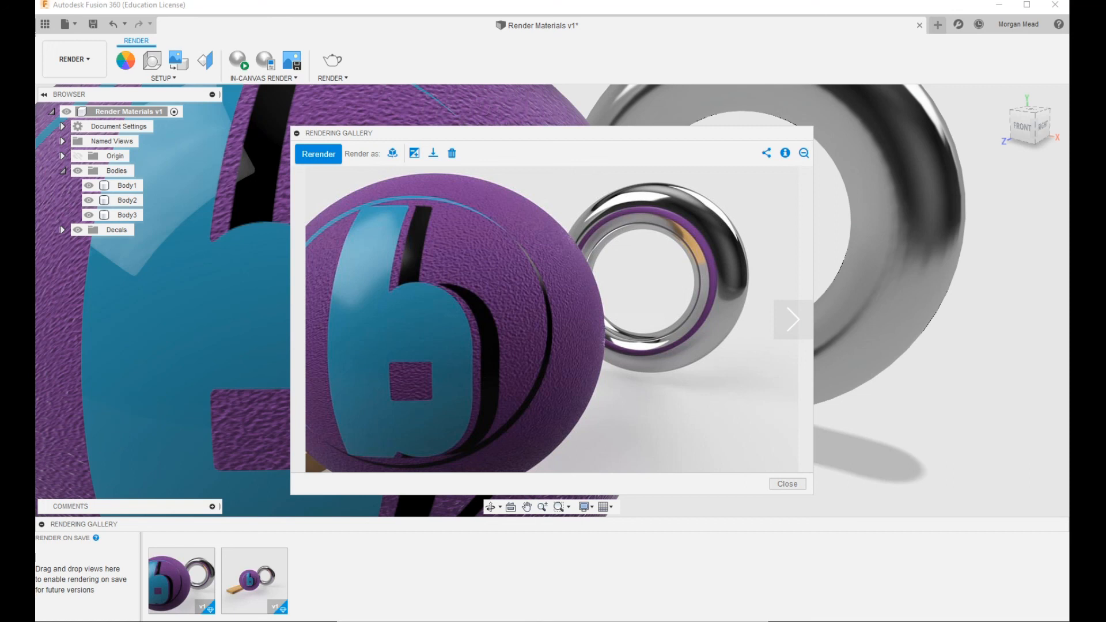
left_click(433, 153)
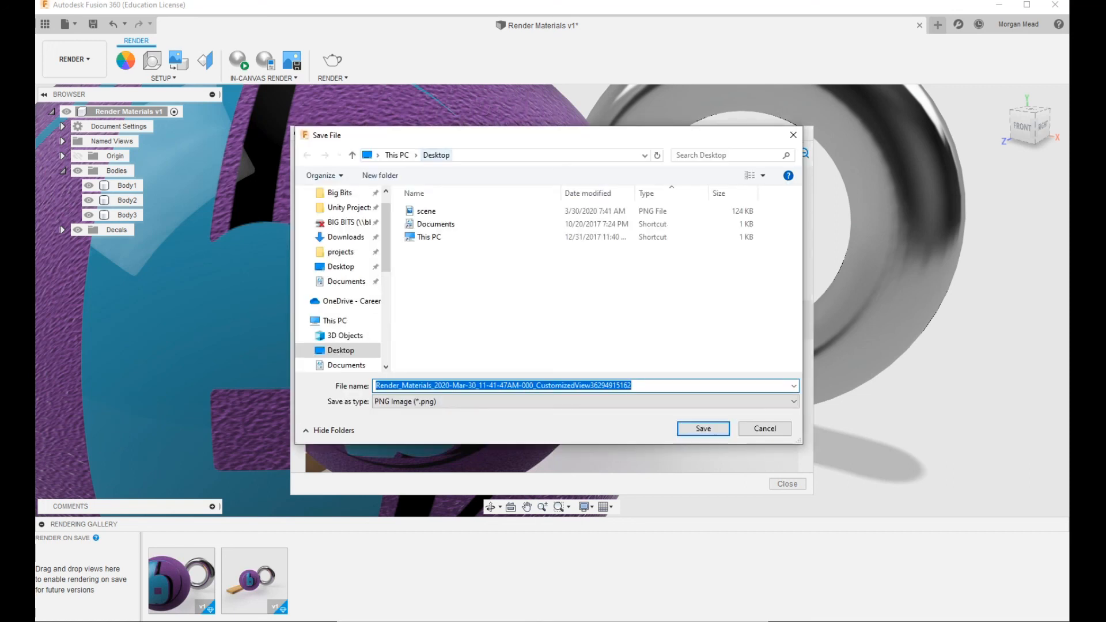
type("scene")
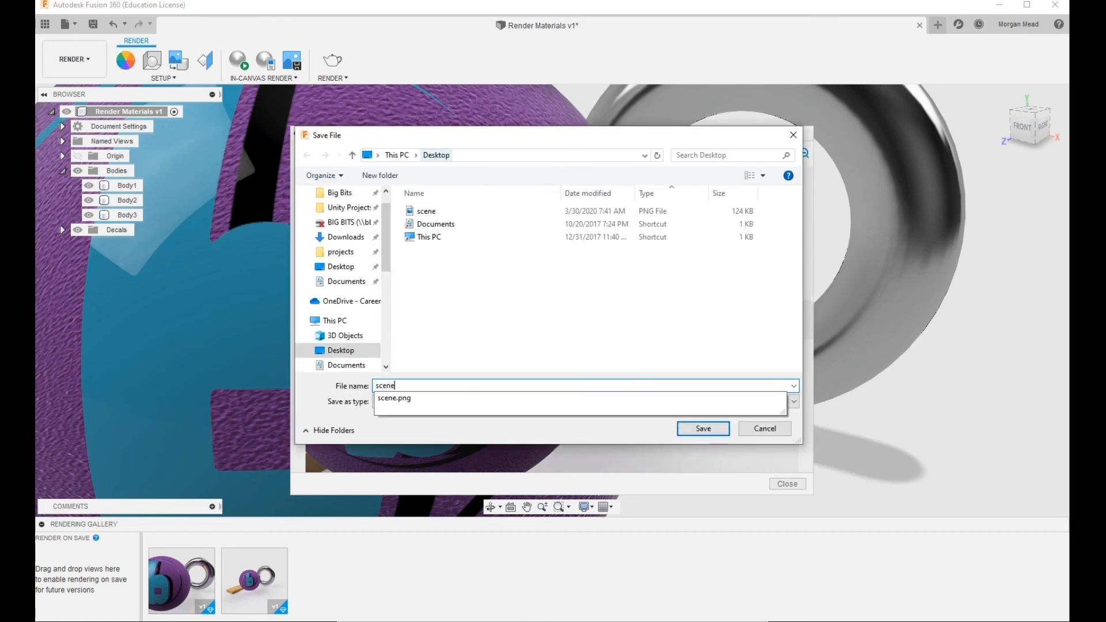
key("Return")
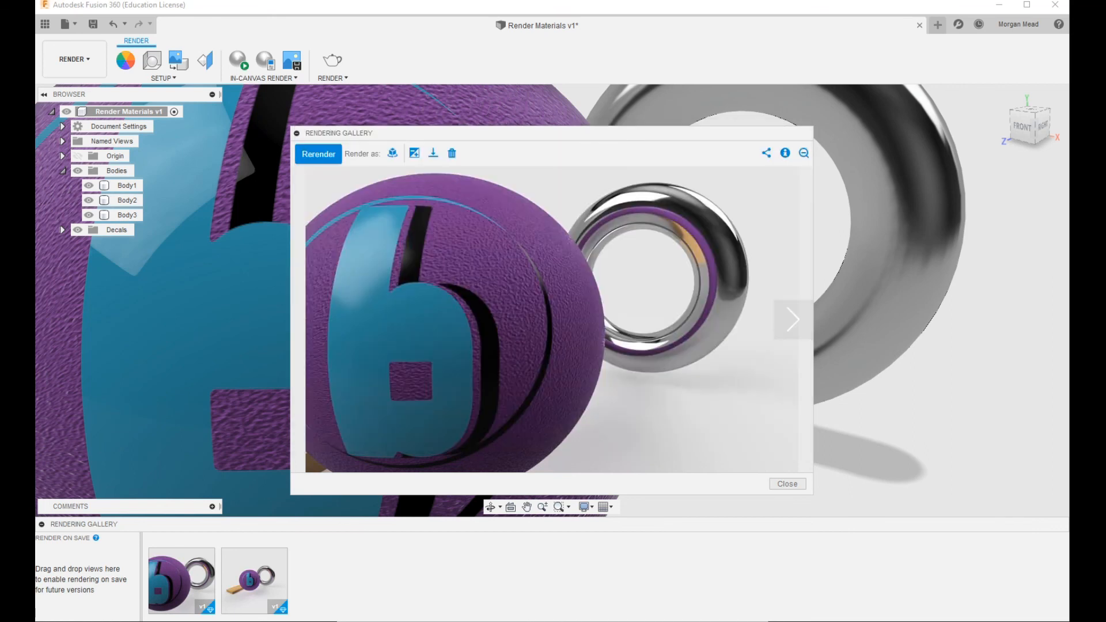
left_click(787, 484)
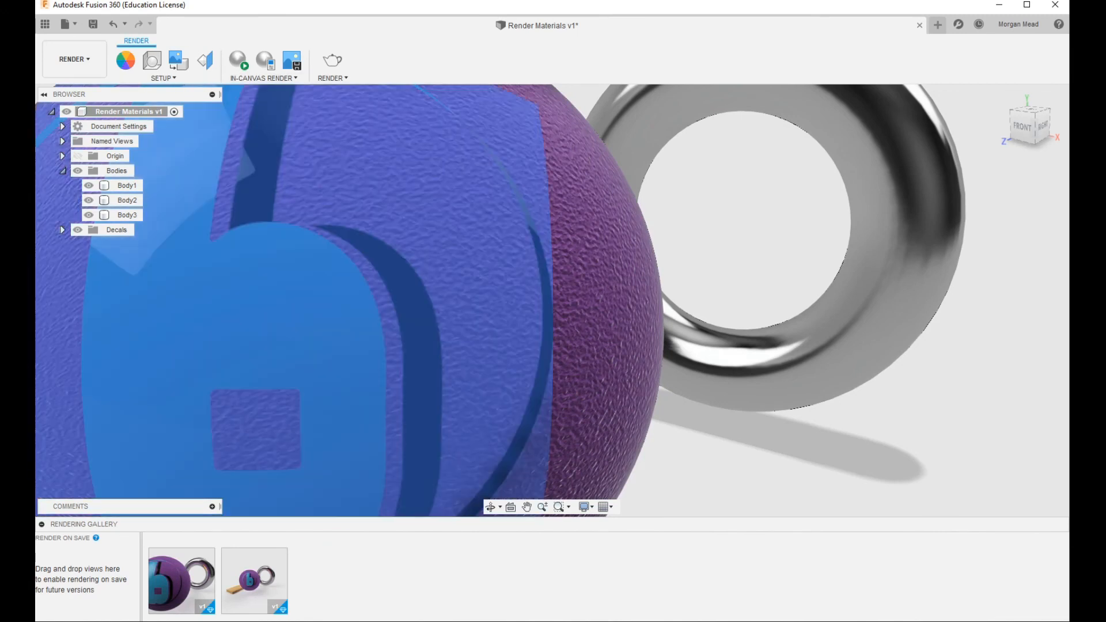
- Set the scene camera's aspect ratio to 16:9 Widescreen and frame more of the sphere and the whole torus in the view
mouse_move(182, 580)
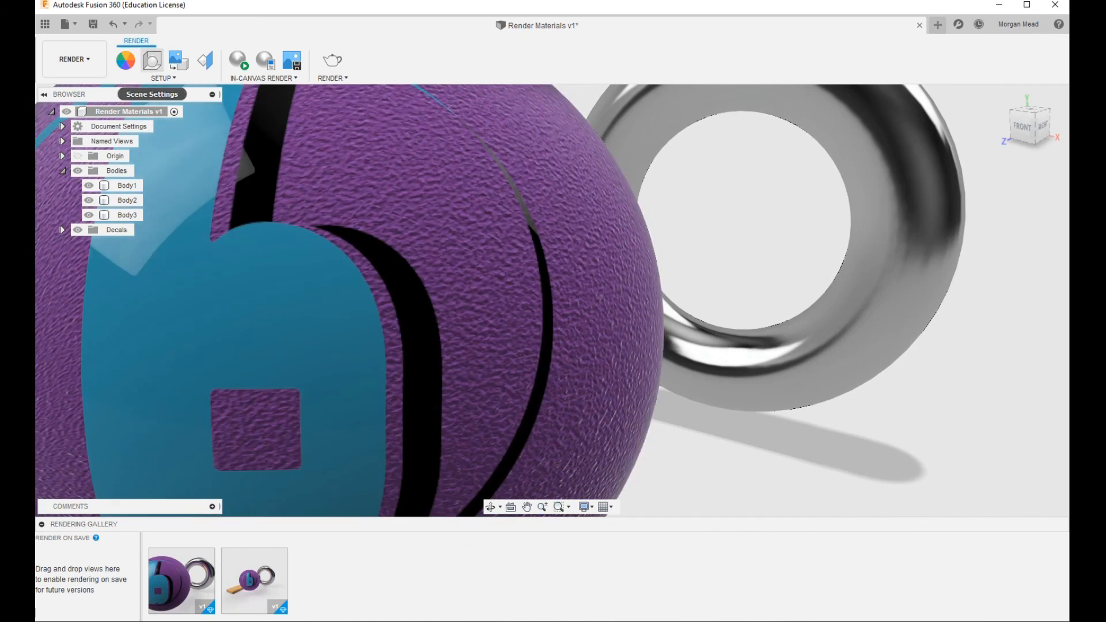
left_click(152, 60)
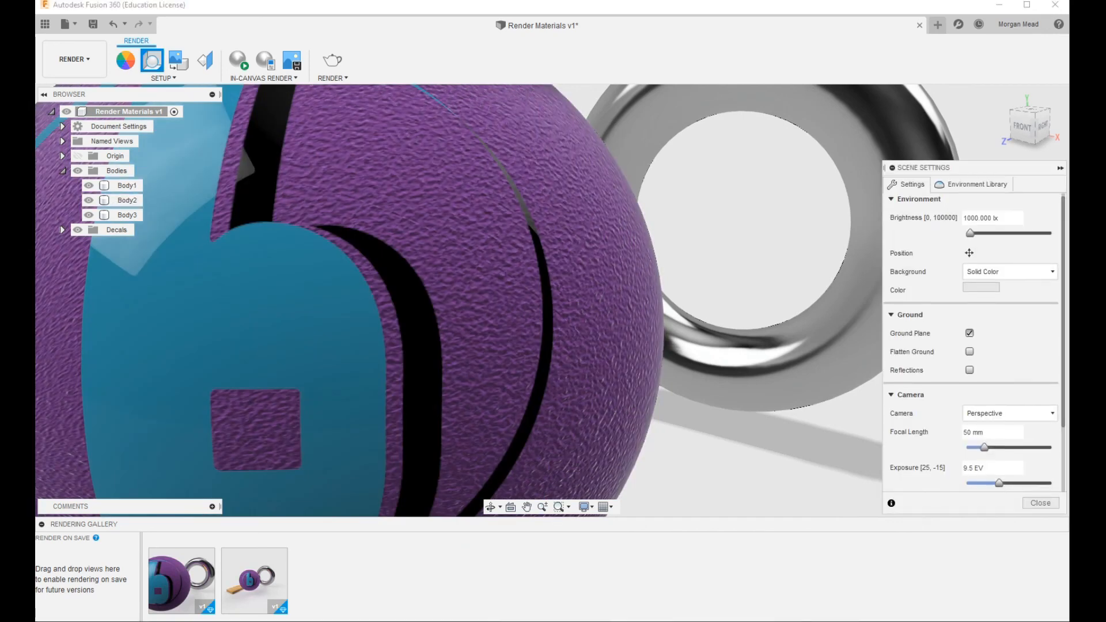
scroll(973, 342, "down", 3)
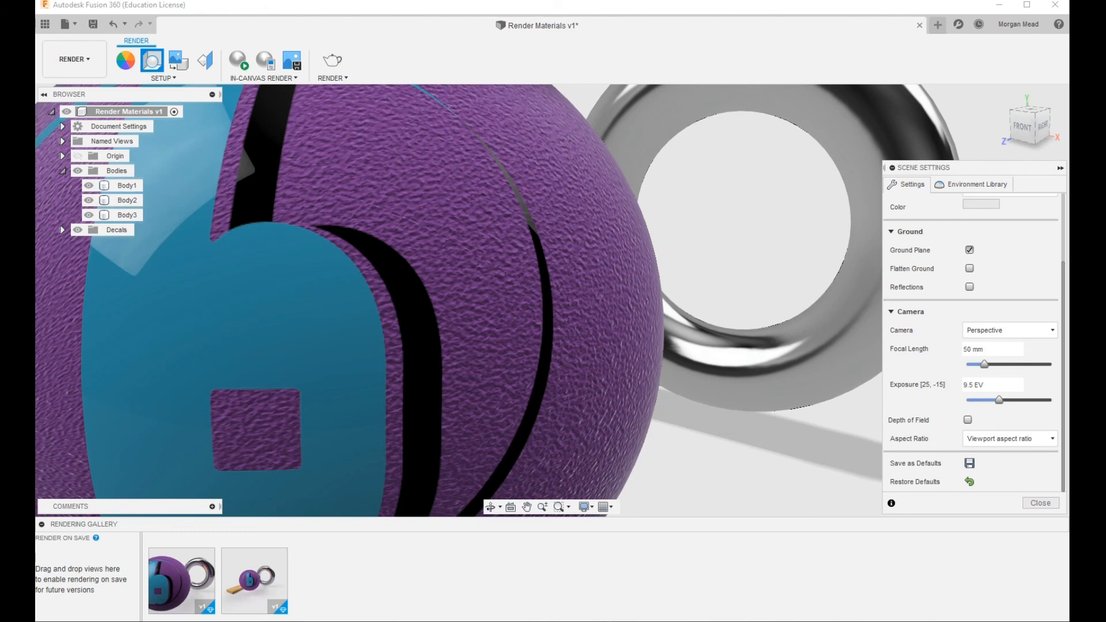
left_click(1008, 438)
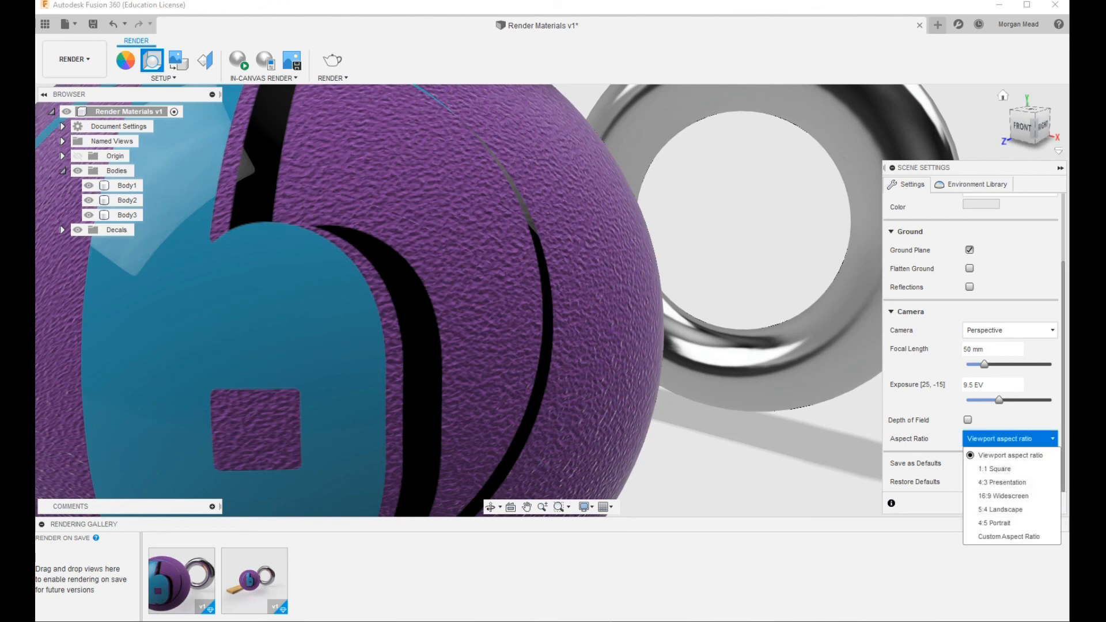
left_click(1003, 496)
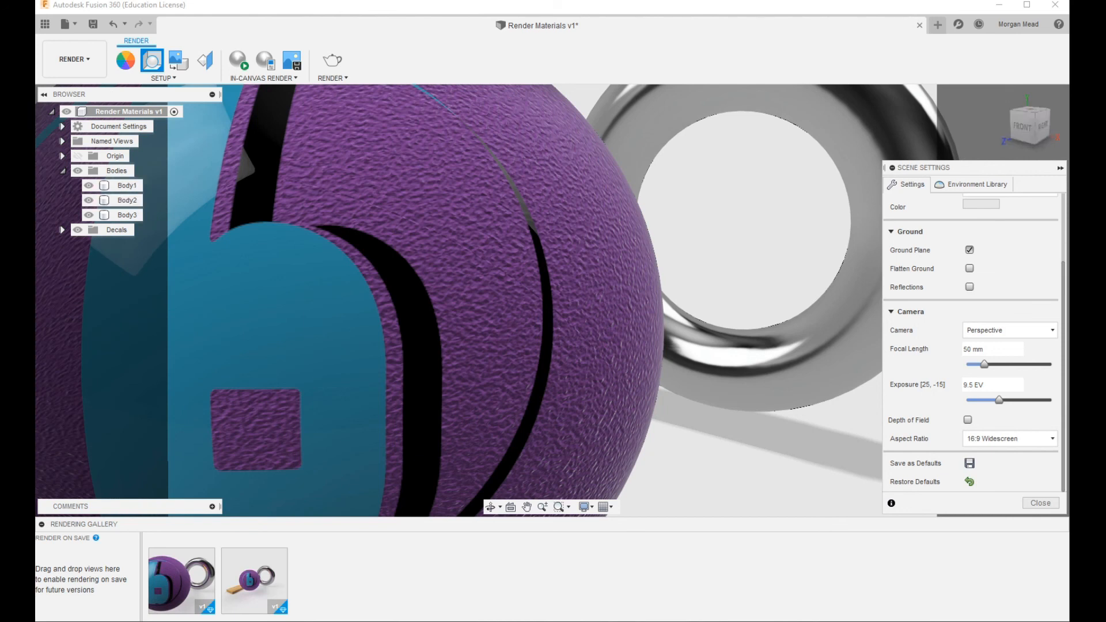
left_click(126, 185)
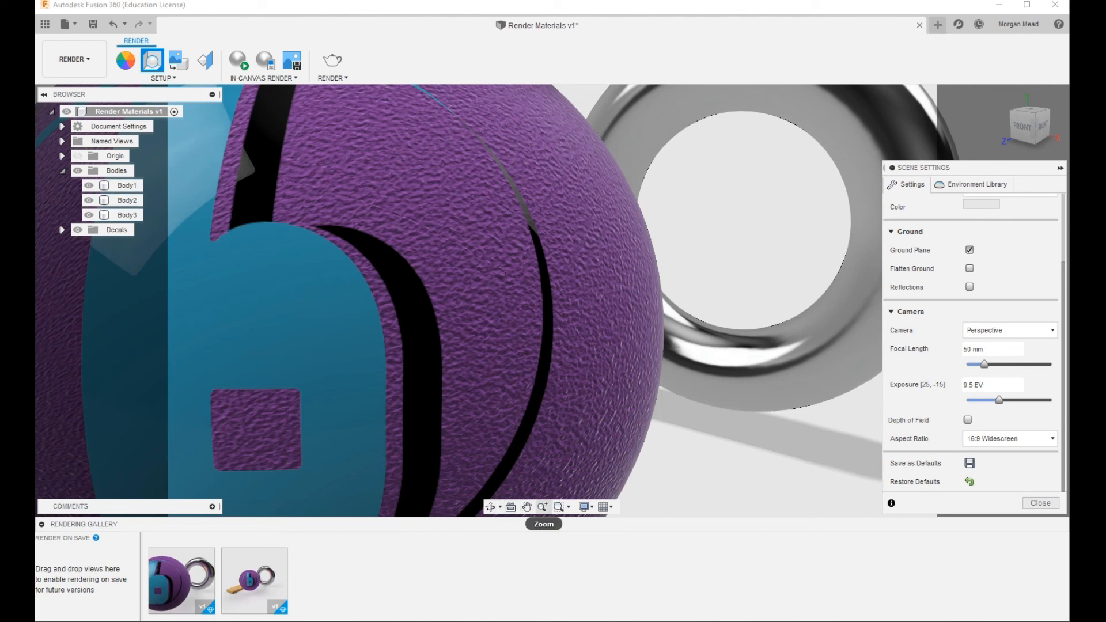
left_click(542, 506)
left_click_drag(552, 345, 552, 317)
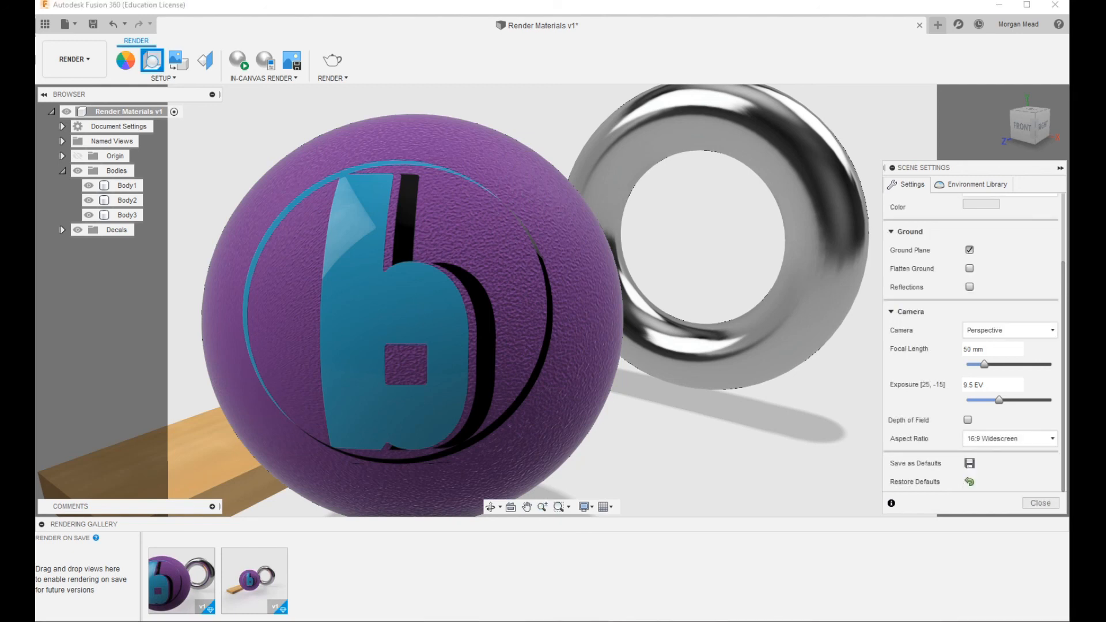
left_click(1041, 503)
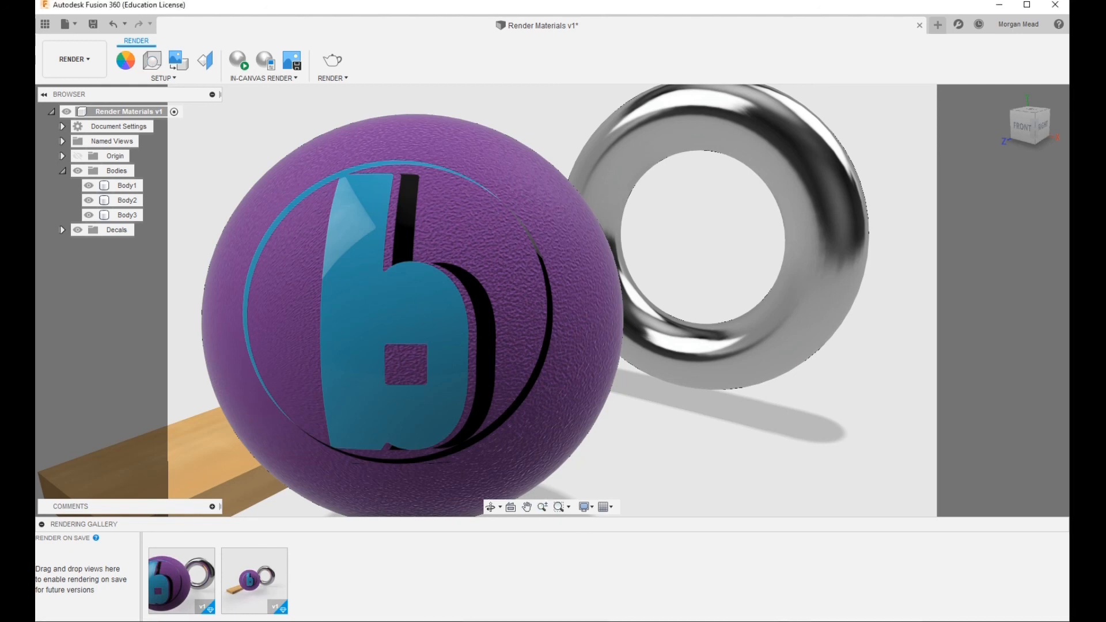